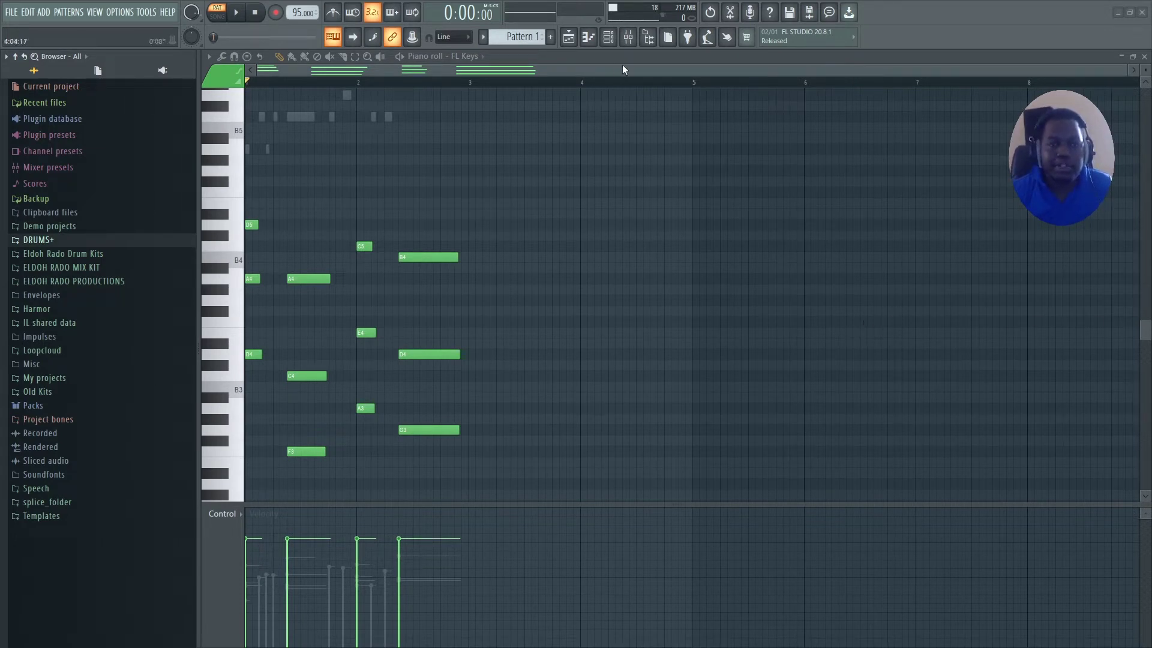
# Audition the FL Keys chords and save the project
pyautogui.click(608, 37)
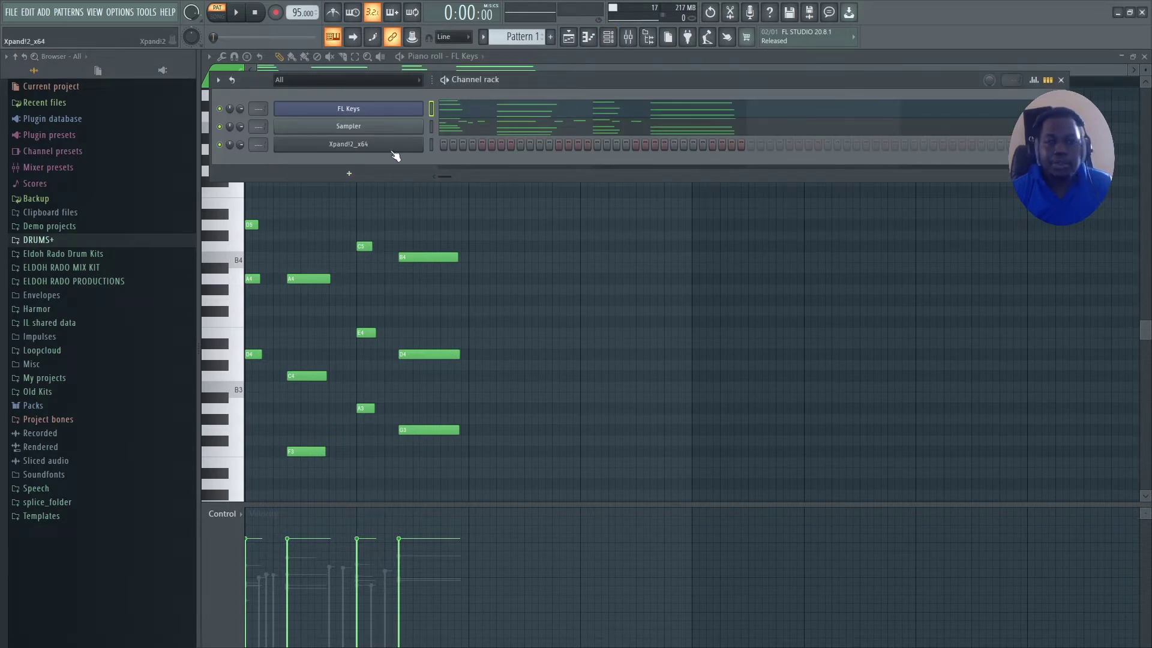
pyautogui.click(1060, 79)
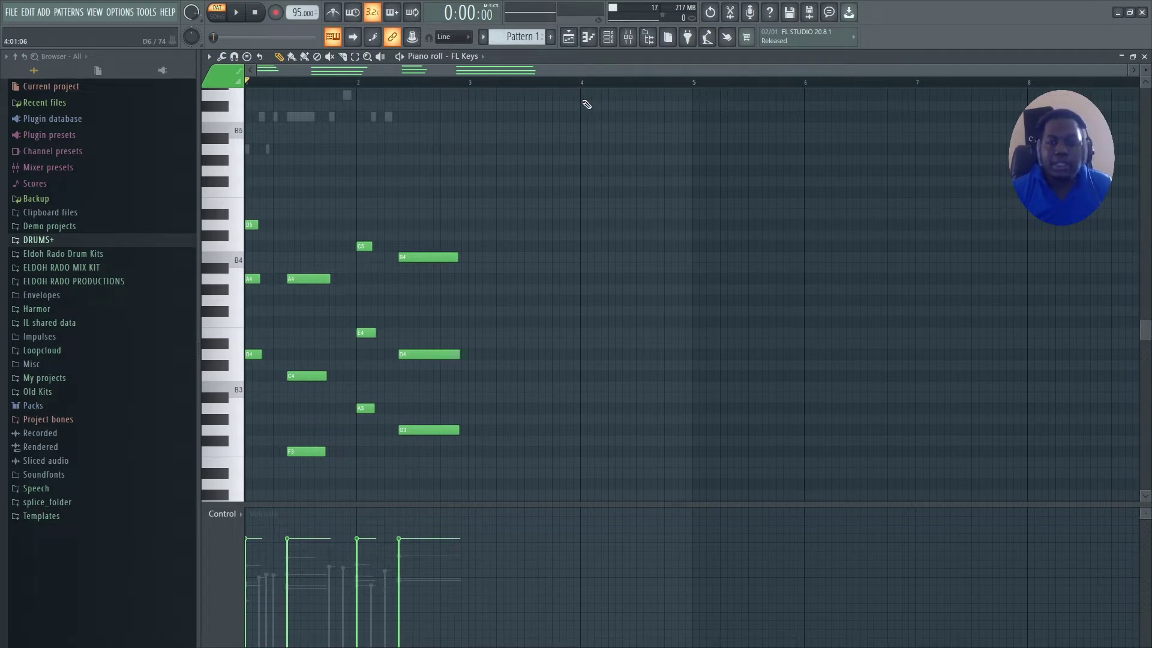
pyautogui.click(629, 37)
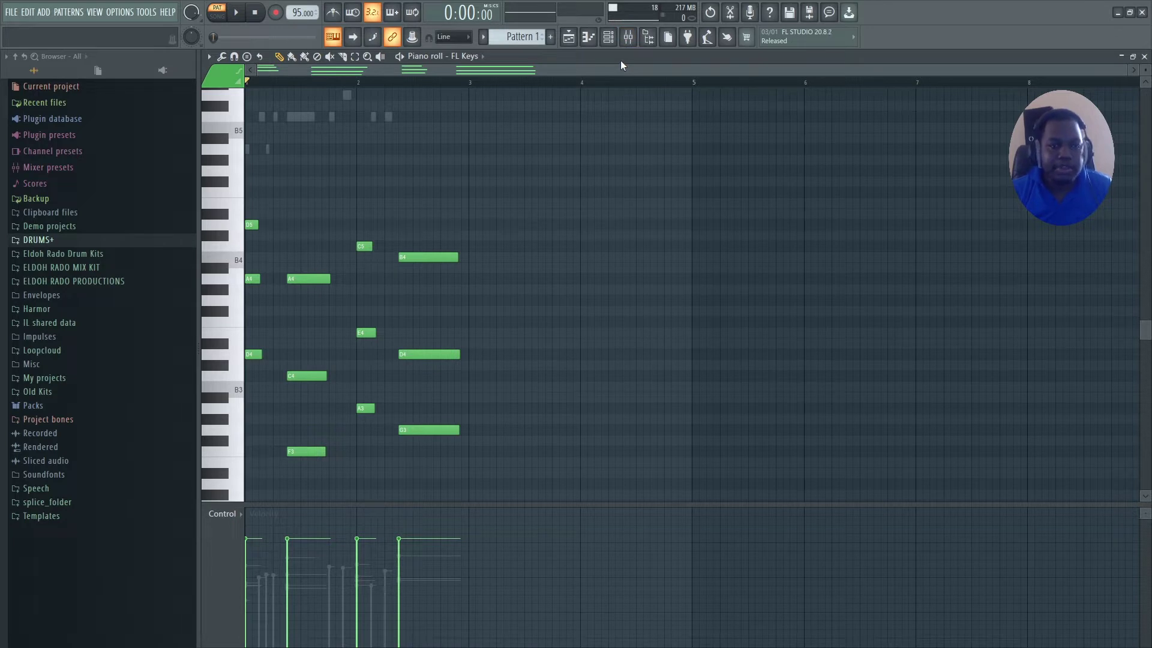
pyautogui.press('space')
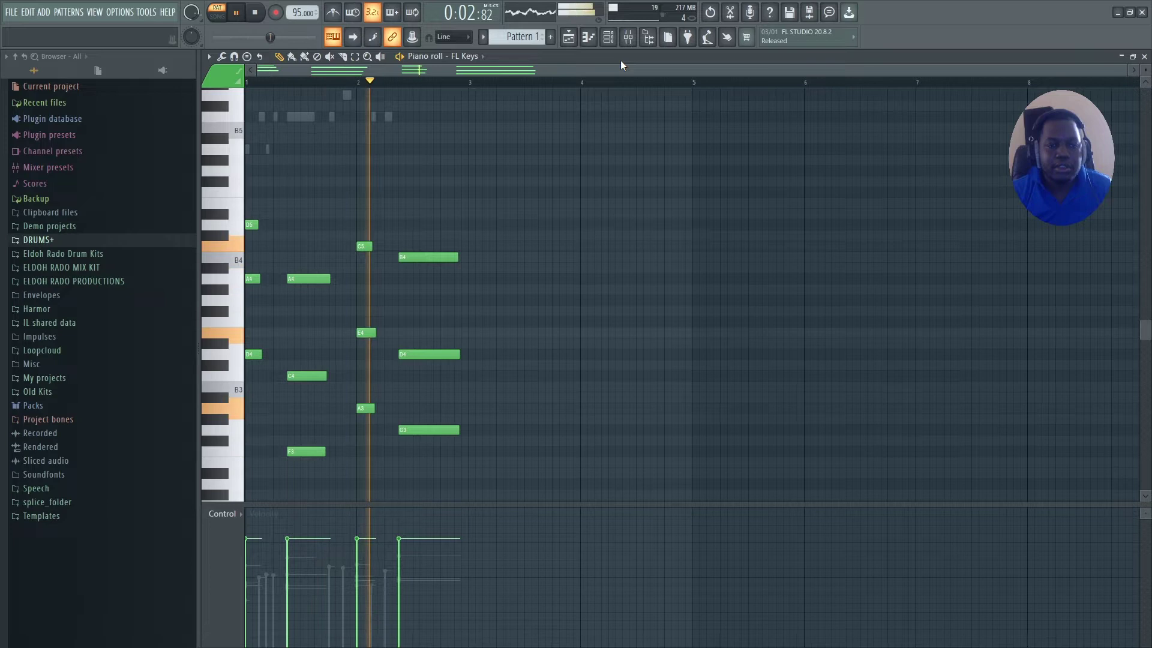
pyautogui.press('space')
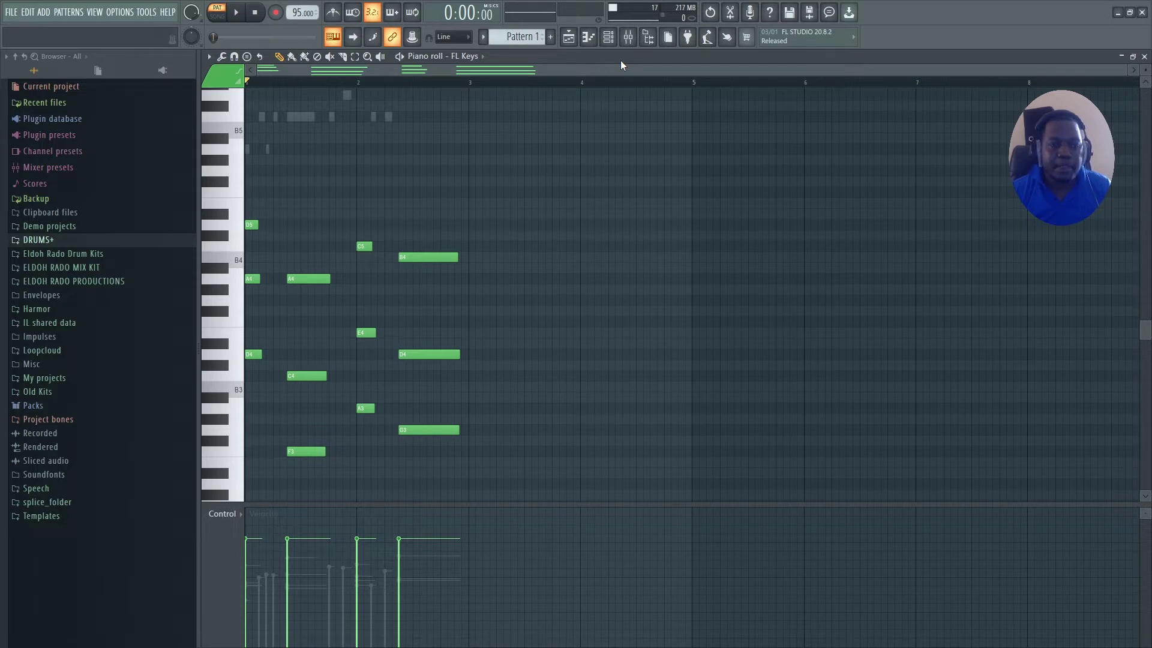
pyautogui.hotkey('ctrl', 's')
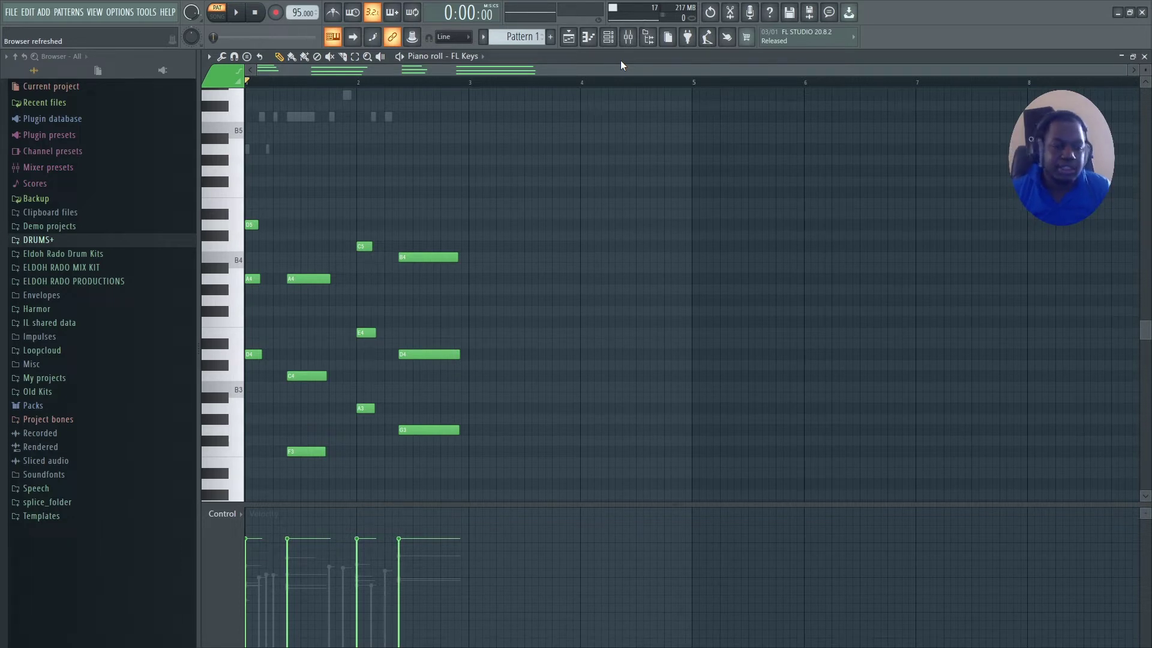
# Select all the chord notes, undoing a trial velocity change on the first note
pyautogui.moveTo(246, 539); pyautogui.dragTo(253, 564)
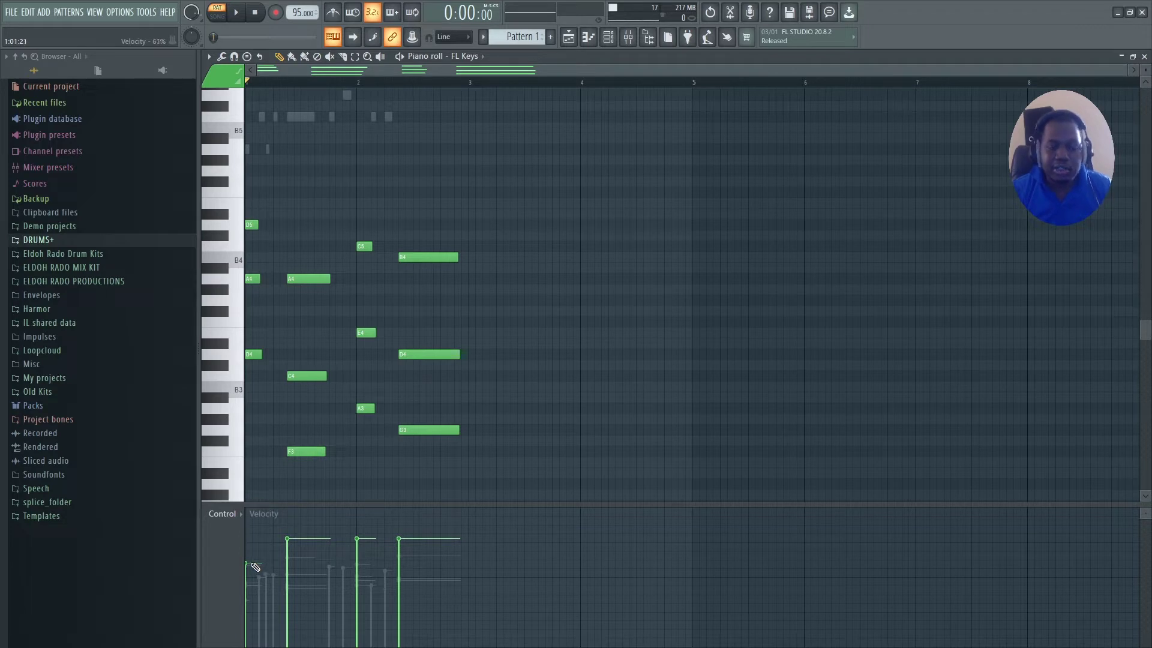
pyautogui.hotkey('ctrl', 'a')
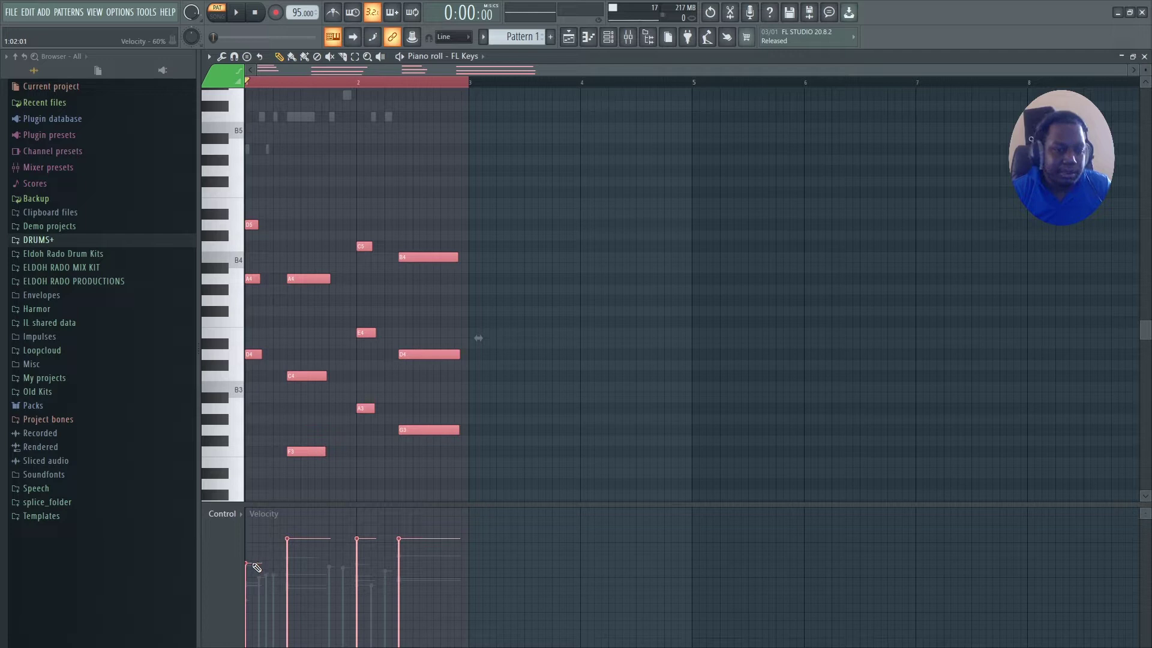
pyautogui.hotkey('ctrl', 'z')
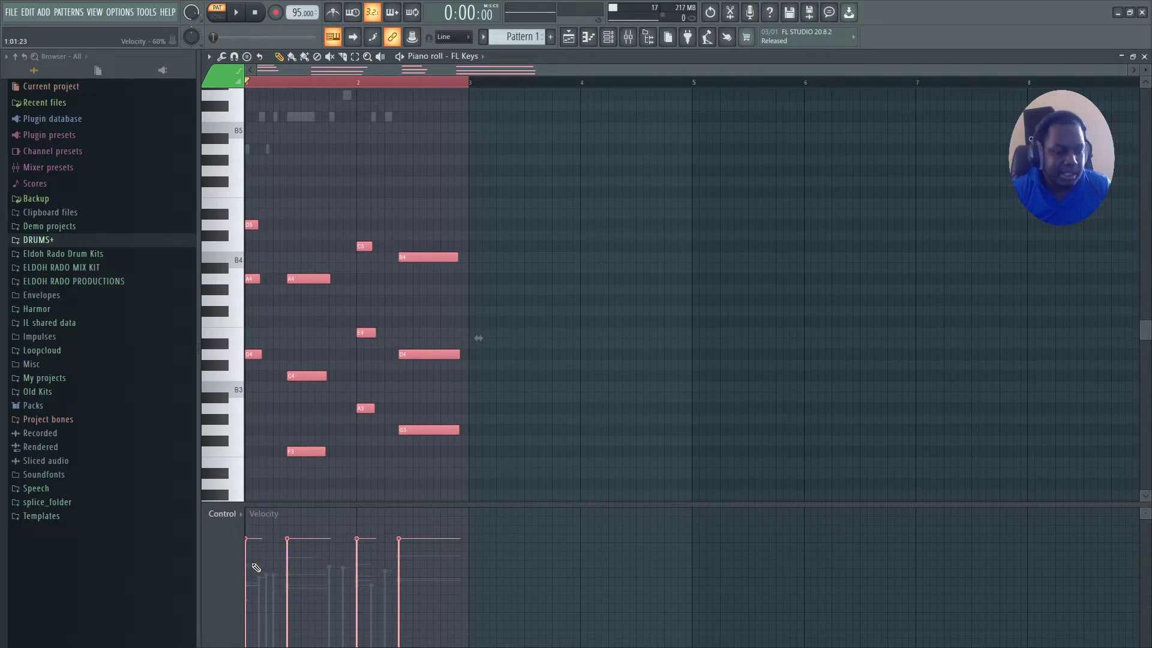
# Randomize the selected notes' velocities bipolarly, trying several seeds, then play the result
pyautogui.hotkey('alt', 'r')
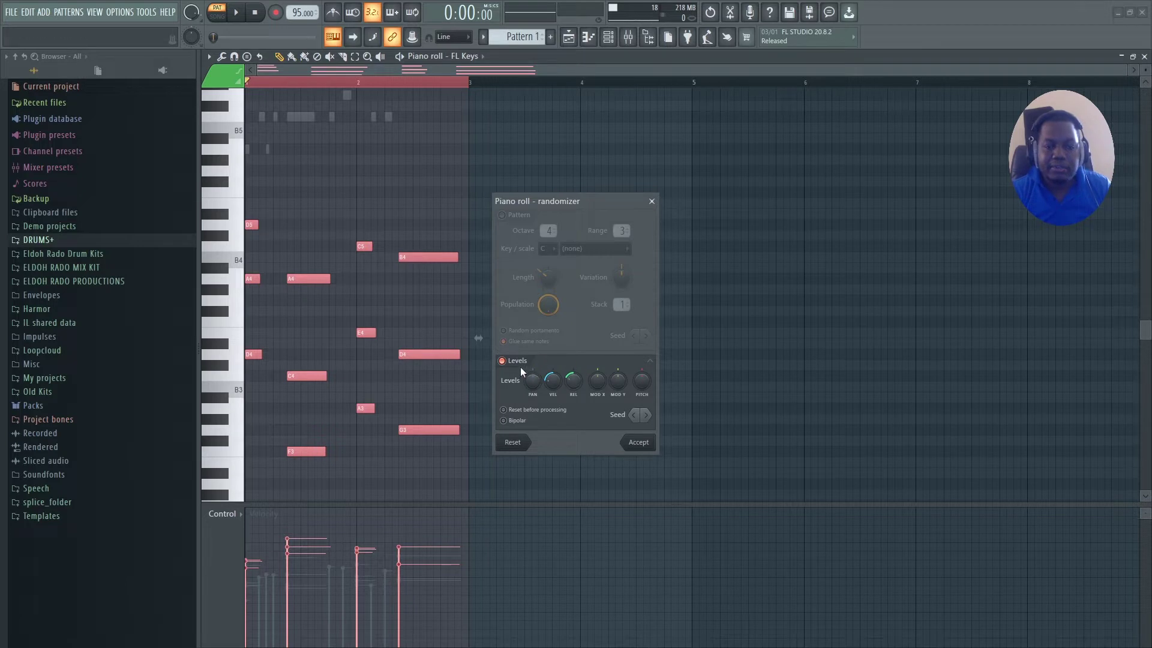
pyautogui.click(504, 420)
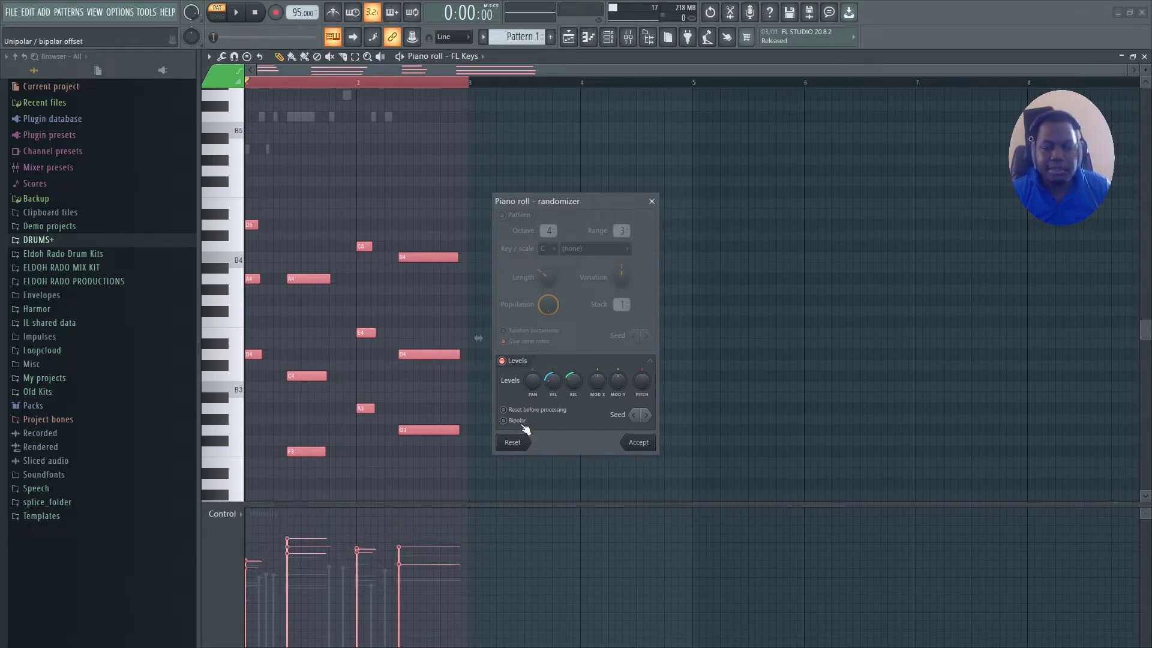
pyautogui.click(646, 415)
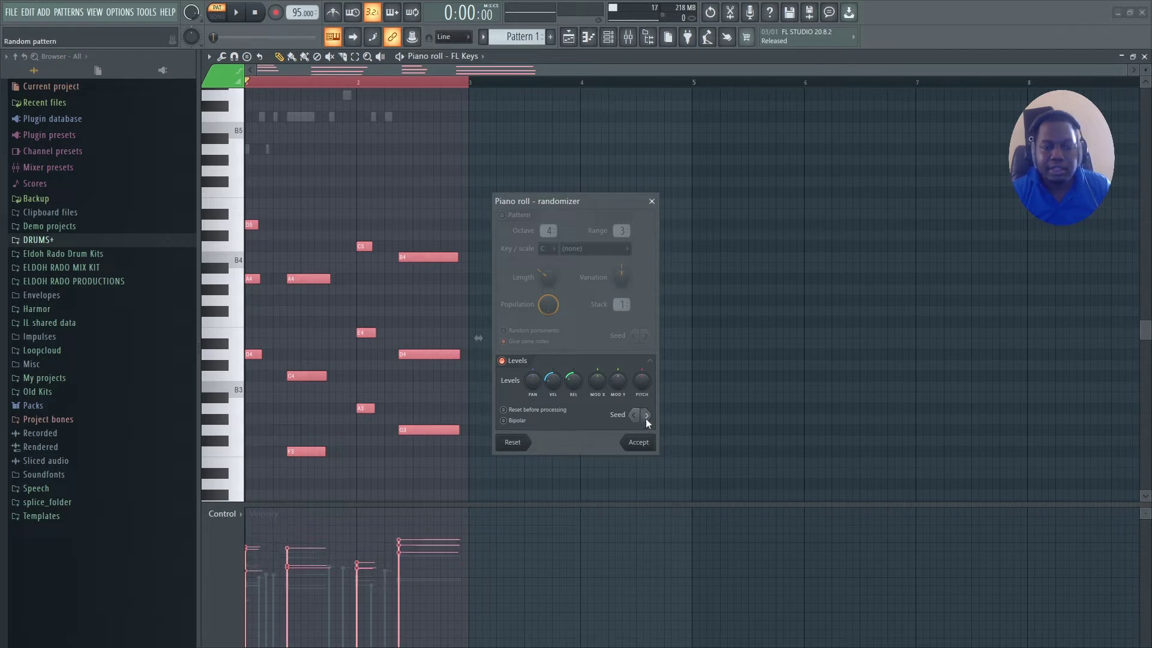
pyautogui.click(646, 416)
pyautogui.click(646, 416)
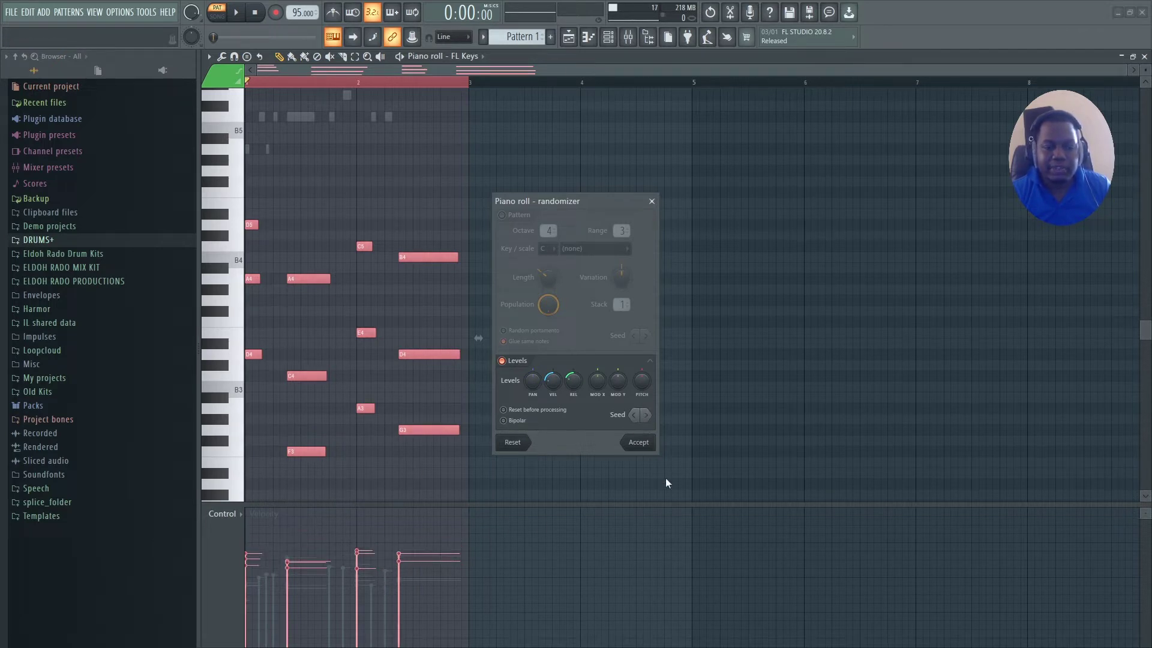
pyautogui.click(638, 443)
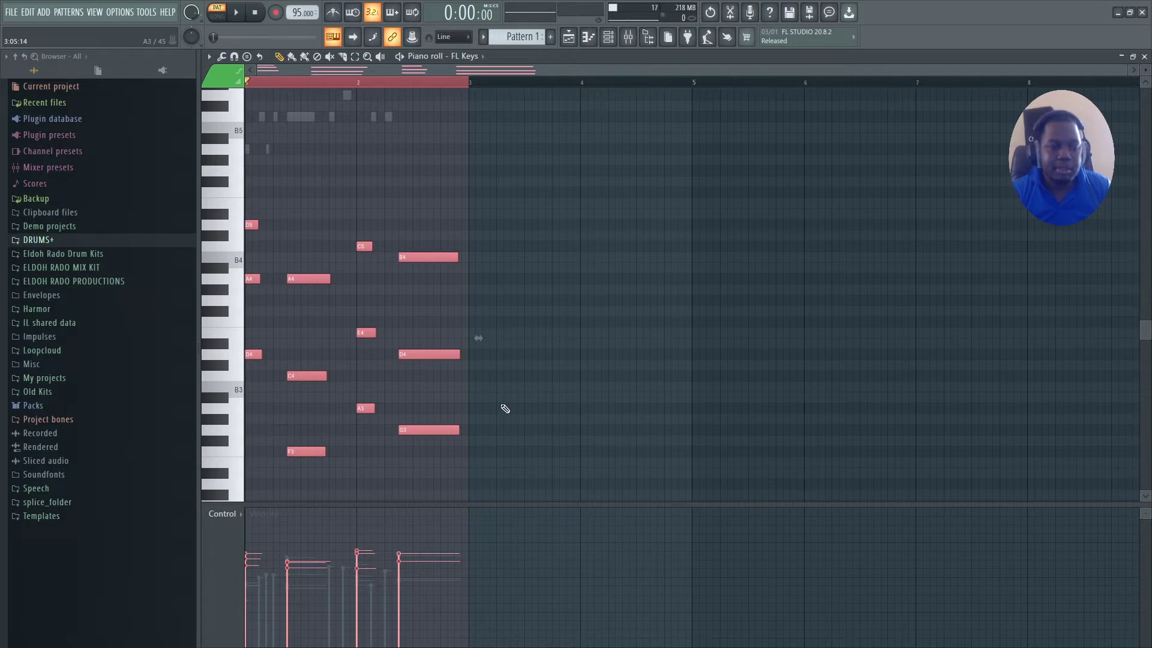
pyautogui.press('space')
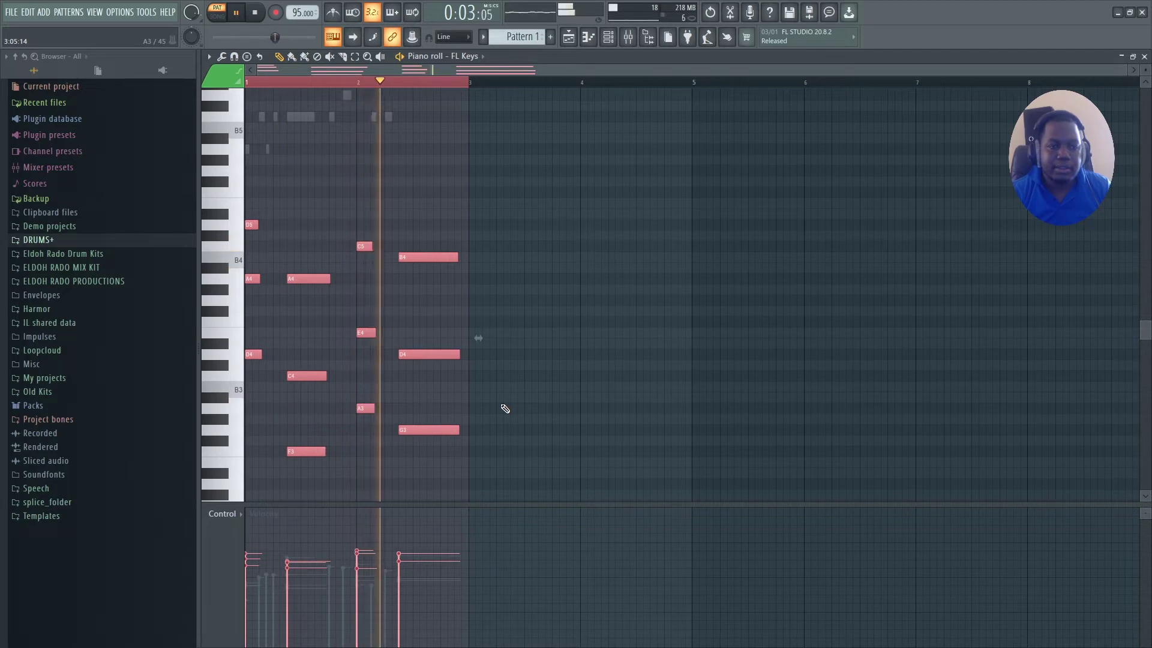
pyautogui.press('space')
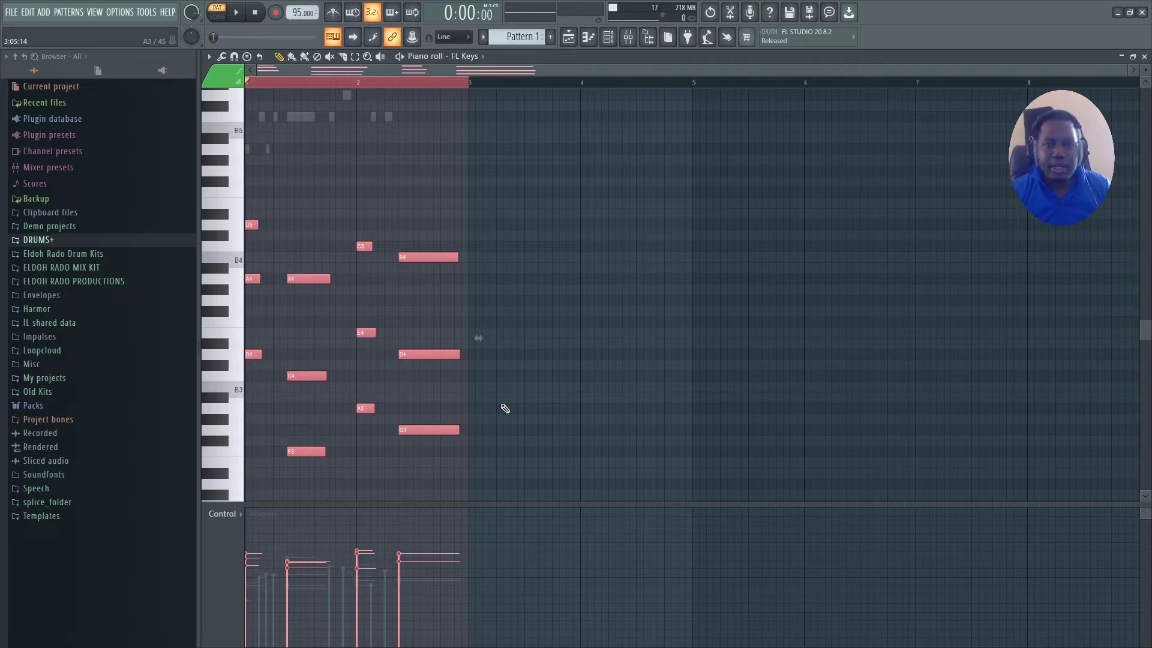
# Turn the FL Keys channel volume up to about 62% and listen to the chords
pyautogui.click(608, 38)
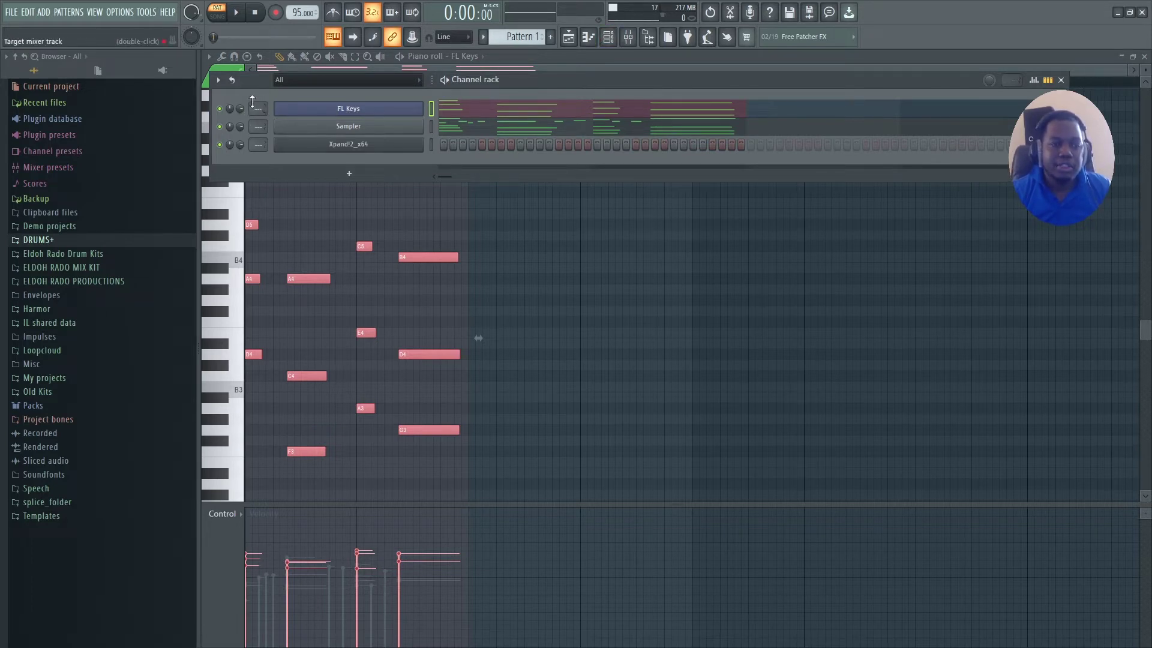
pyautogui.moveTo(239, 108); pyautogui.dragTo(240, 121)
pyautogui.press('space')
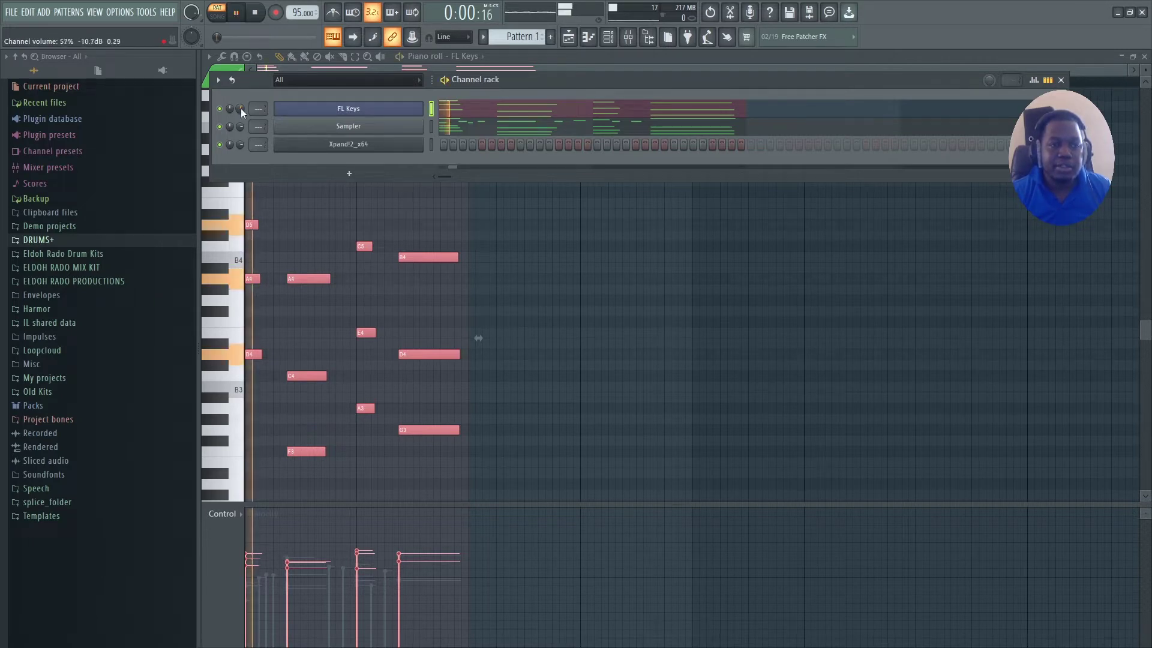
pyautogui.scroll(2, 240, 108)
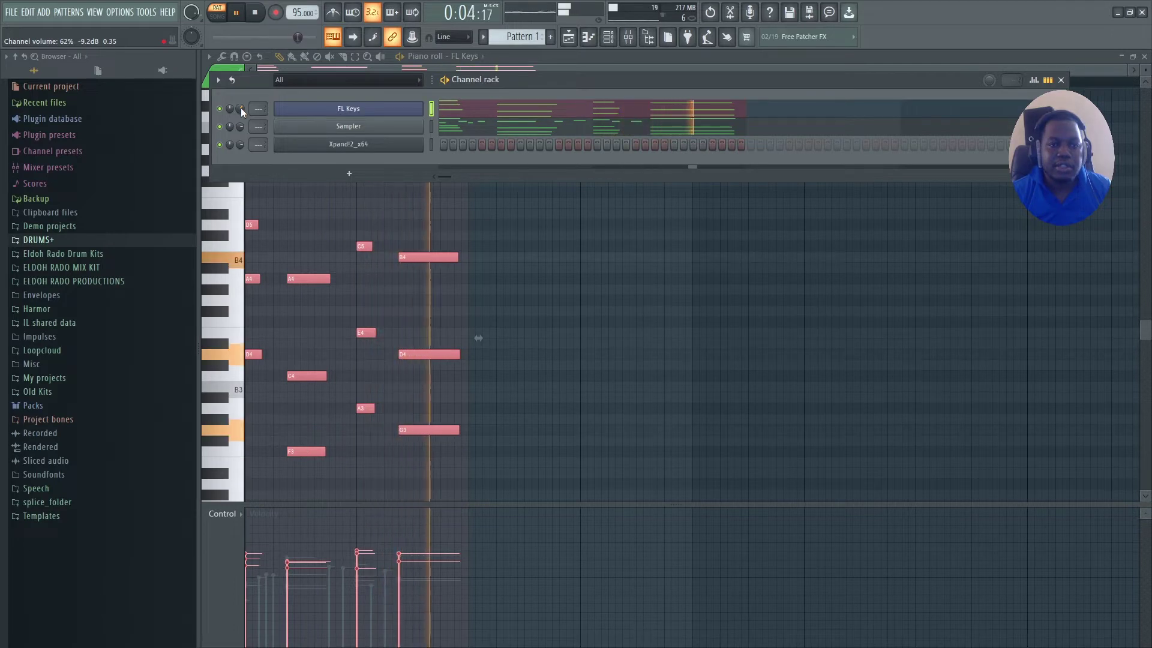
pyautogui.press('space')
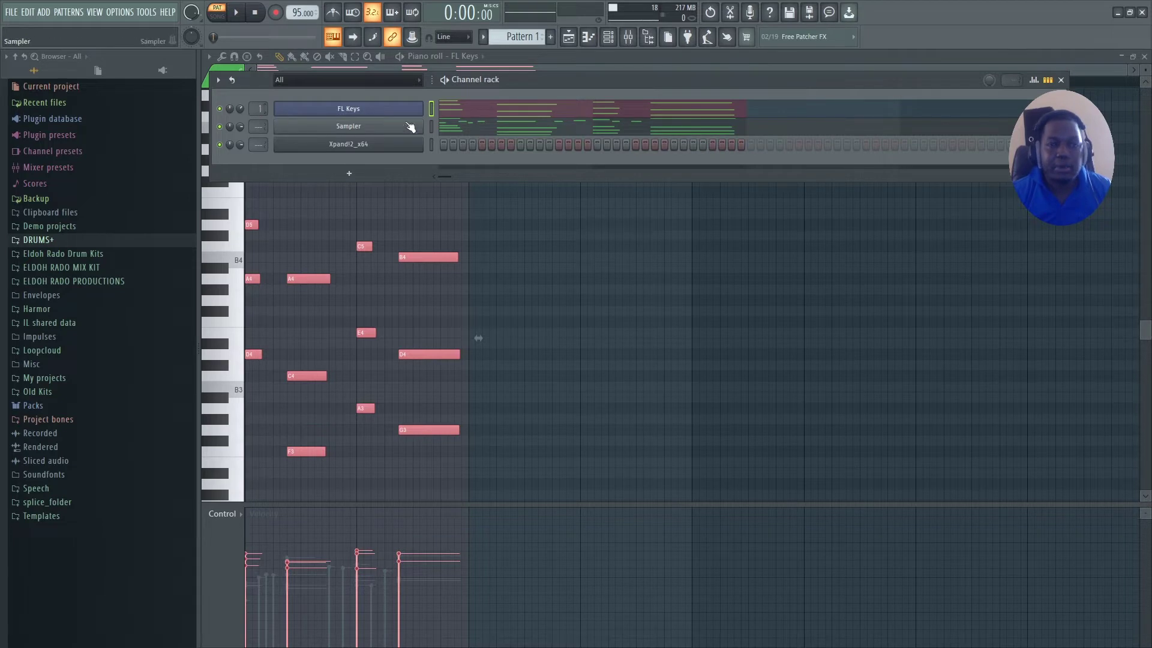
# Load Fruity parametric EQ 2 into effect slot 2 of Insert 1
pyautogui.doubleClick(259, 109)
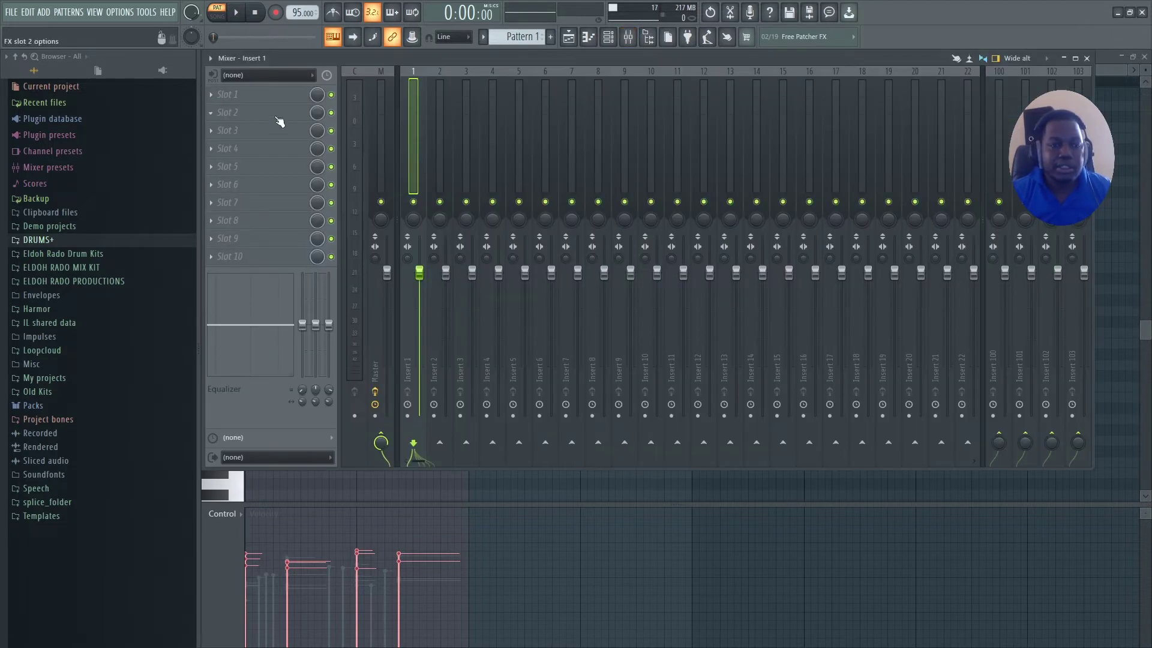
pyautogui.click(234, 113)
pyautogui.moveTo(400, 246)
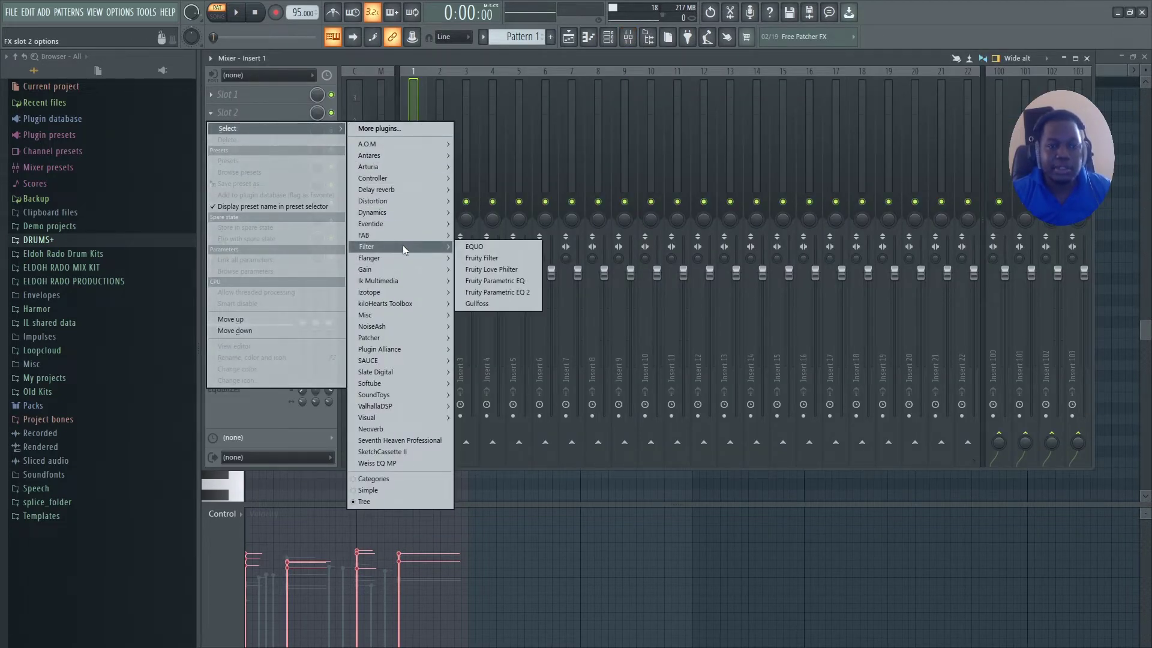
pyautogui.click(489, 292)
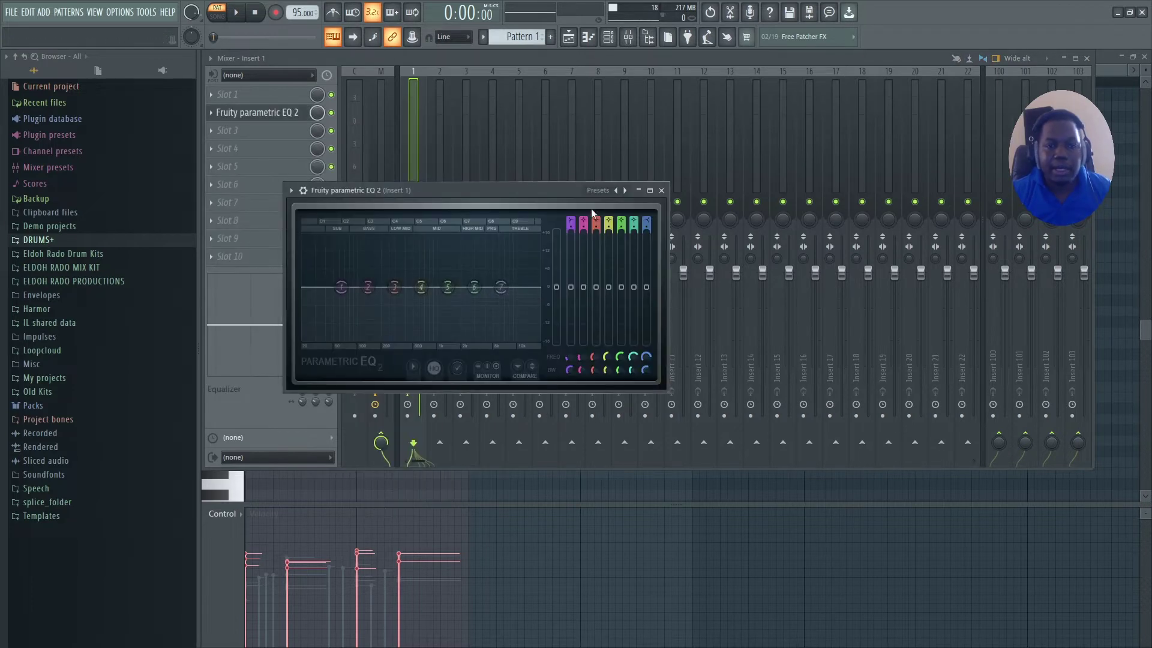
pyautogui.moveTo(591, 209); pyautogui.dragTo(656, 201)
# Cut the piano's high frequencies with a high-shelf band and audition the result
pyautogui.moveTo(565, 279); pyautogui.dragTo(531, 328)
pyautogui.press('space')
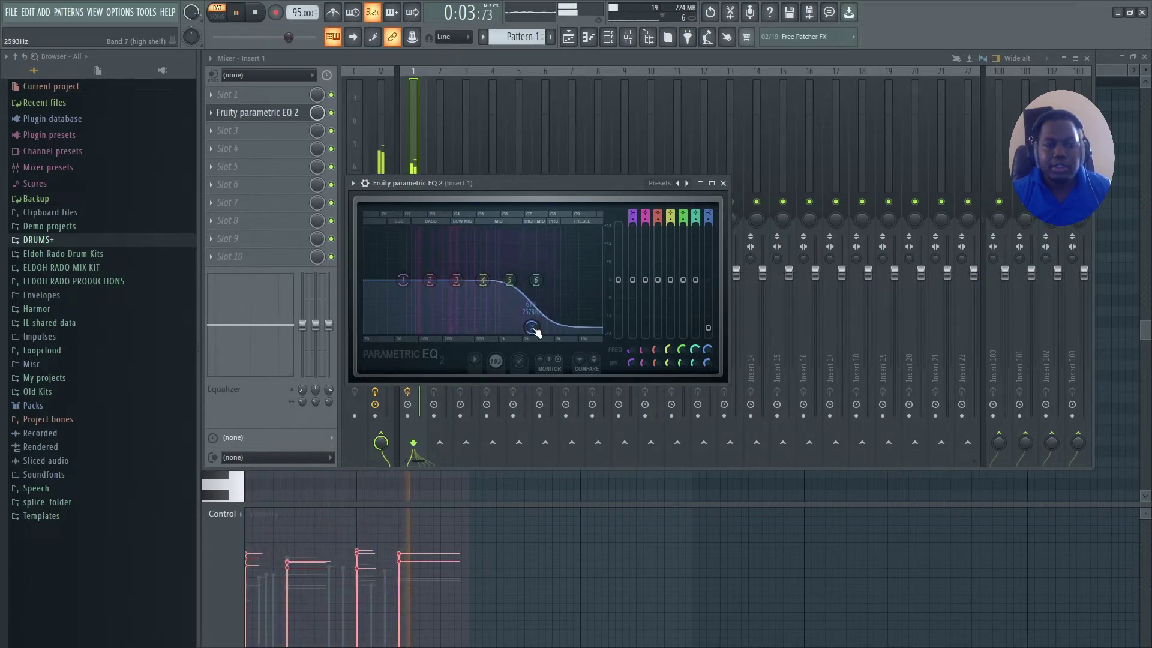
pyautogui.press('space')
pyautogui.moveTo(534, 331); pyautogui.dragTo(535, 331)
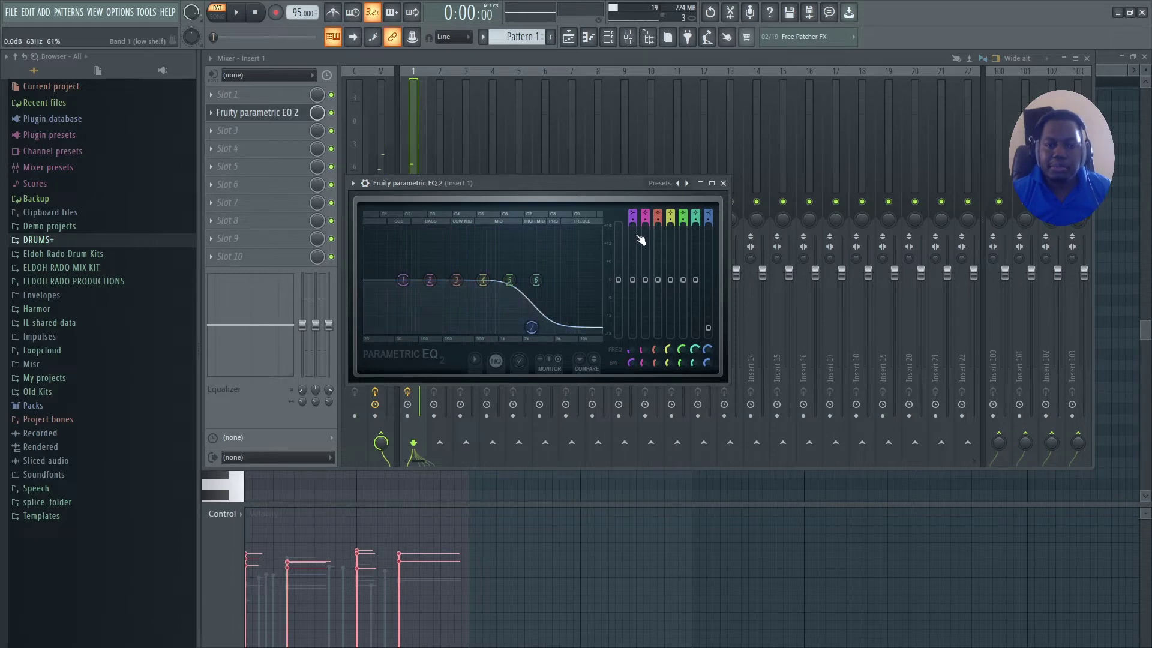
pyautogui.scroll(-2, 633, 217)
pyautogui.scroll(-2, 633, 217)
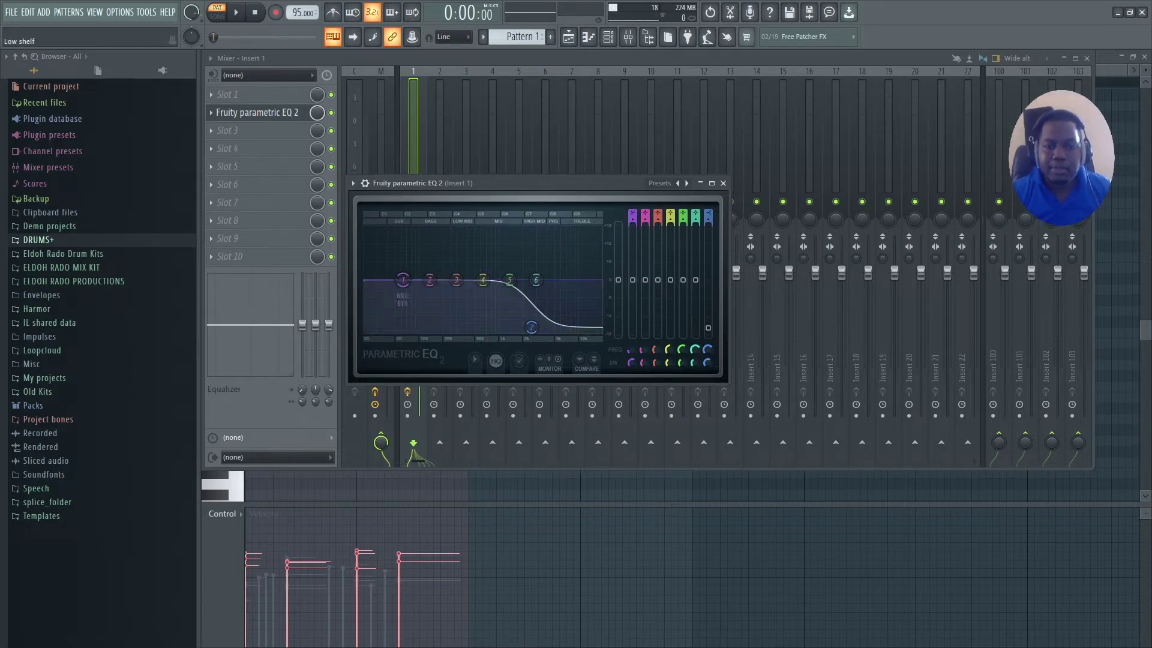
pyautogui.scroll(-3, 633, 217)
pyautogui.scroll(-3, 631, 217)
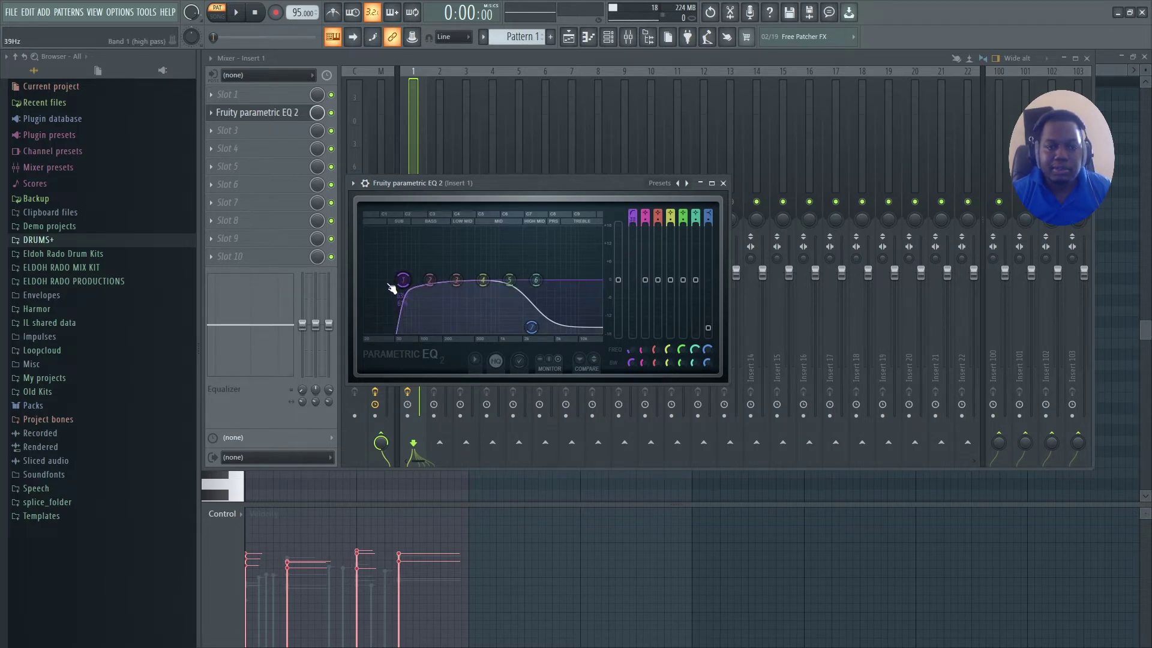
# Raise the high-pass cutoff to about 75 Hz and compare the effects on and off
pyautogui.moveTo(403, 279); pyautogui.dragTo(412, 286)
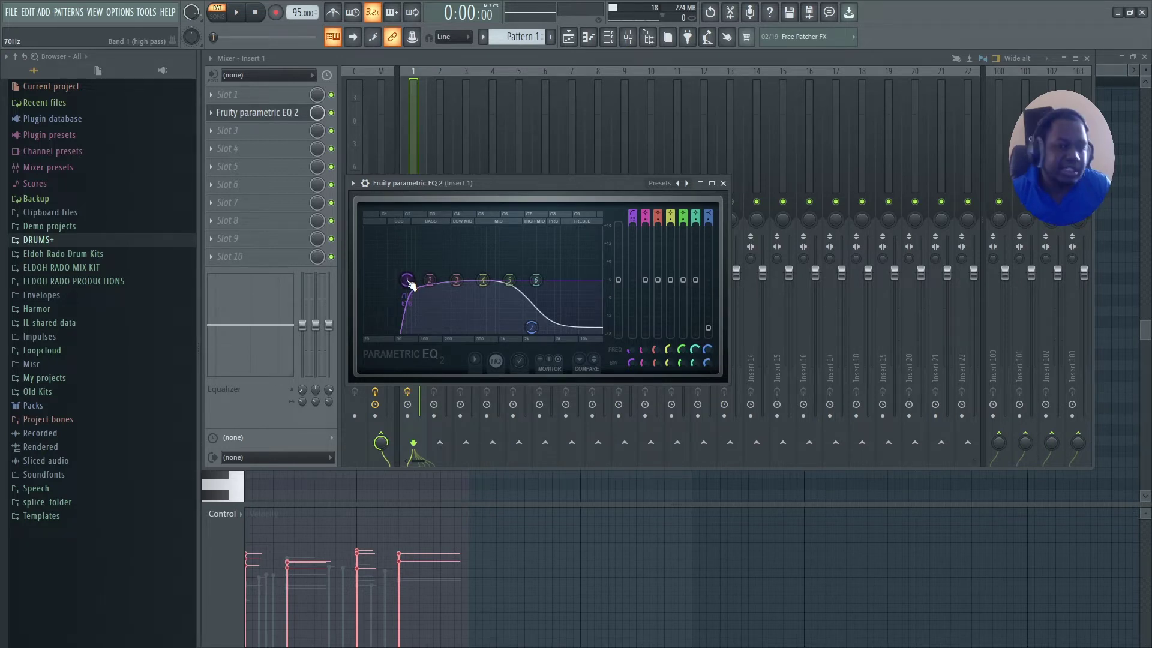
pyautogui.moveTo(478, 181); pyautogui.dragTo(471, 179)
pyautogui.press('space')
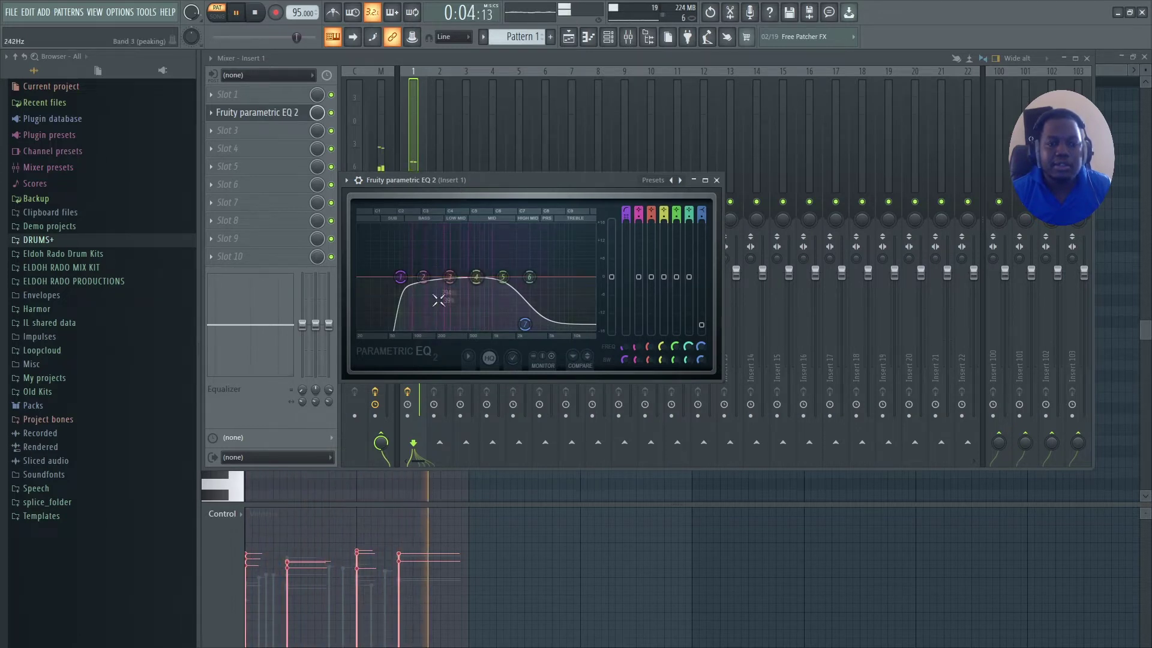
pyautogui.click(408, 392)
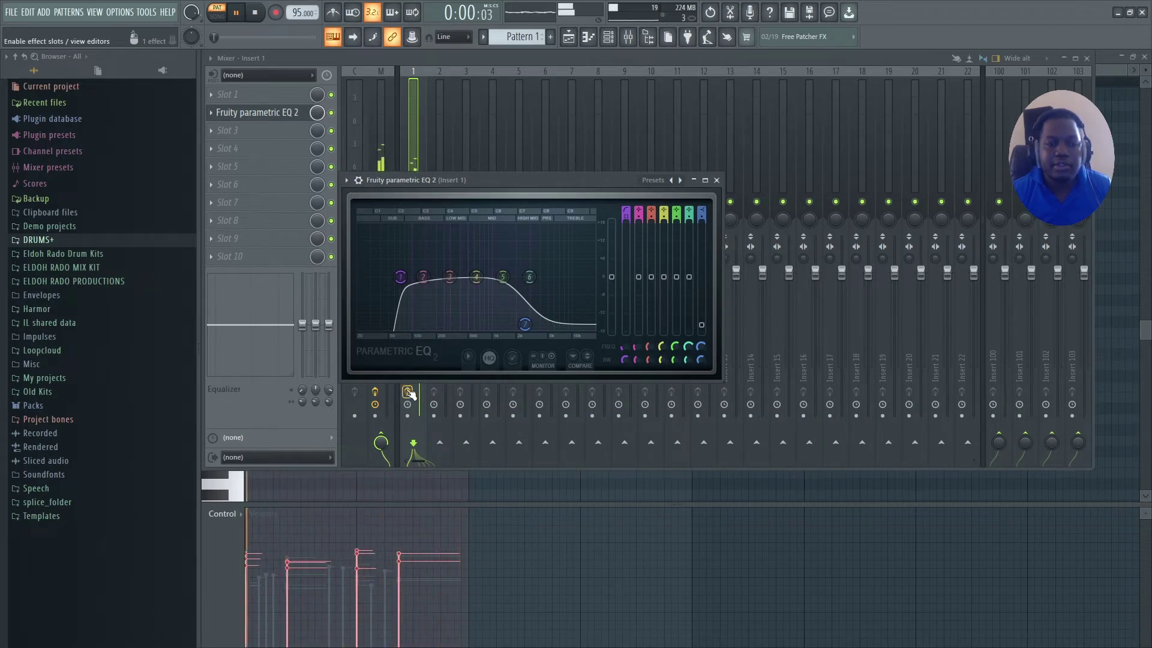
pyautogui.press('space')
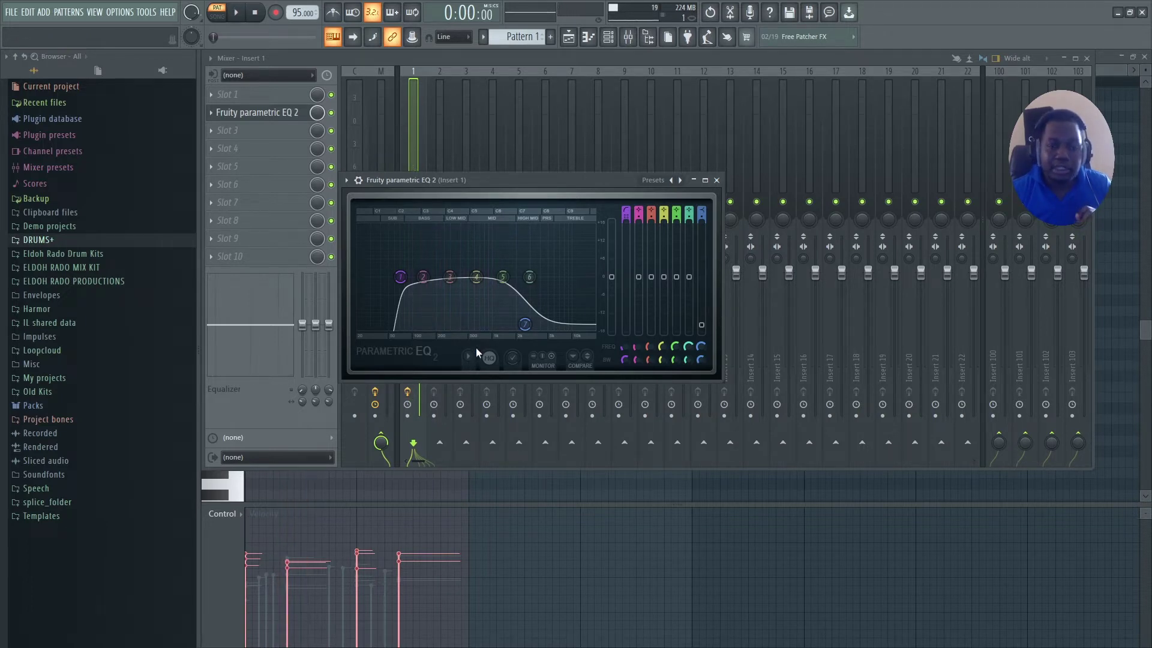
# Load SketchCassette II into Insert 1's slot 3 and audition the cassette effect
pyautogui.click(250, 132)
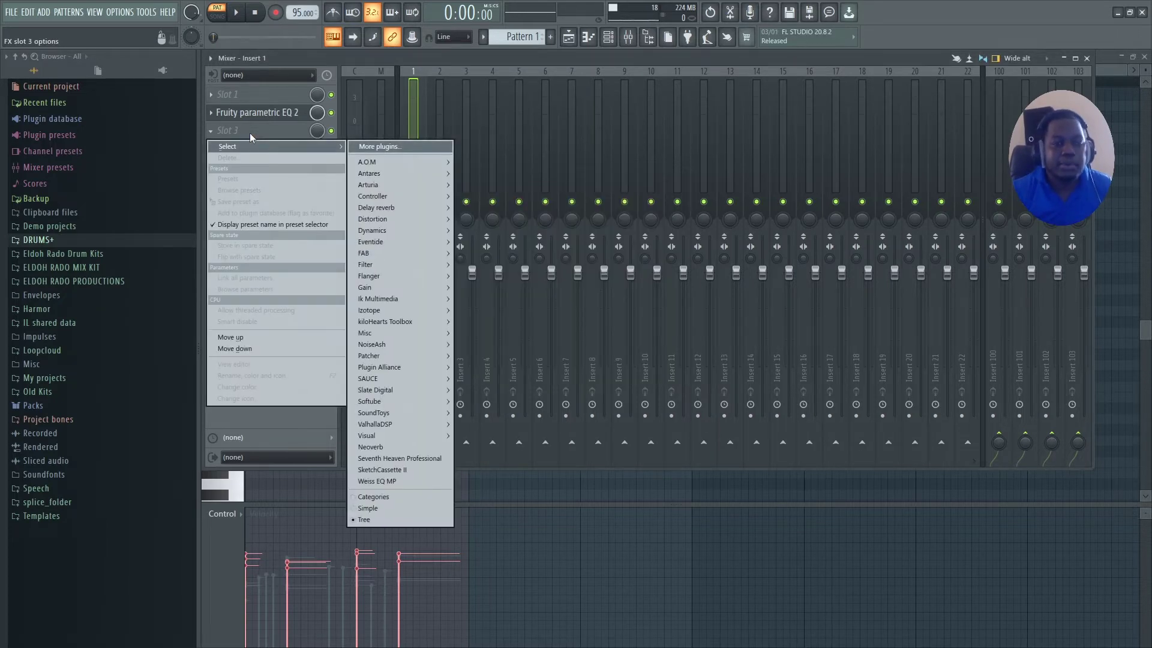
pyautogui.click(399, 488)
pyautogui.moveTo(307, 206)
pyautogui.mouseDown()
pyautogui.moveTo(293, 162)
pyautogui.moveTo(391, 121)
pyautogui.mouseUp()
pyautogui.press('space')
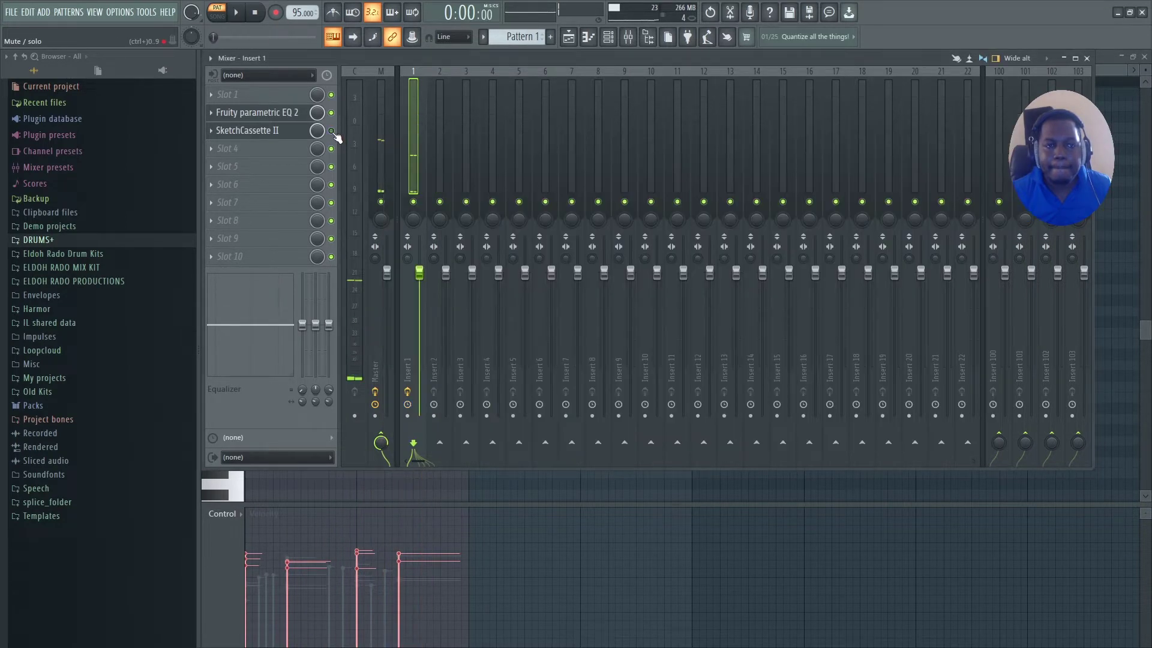
pyautogui.press('Escape')
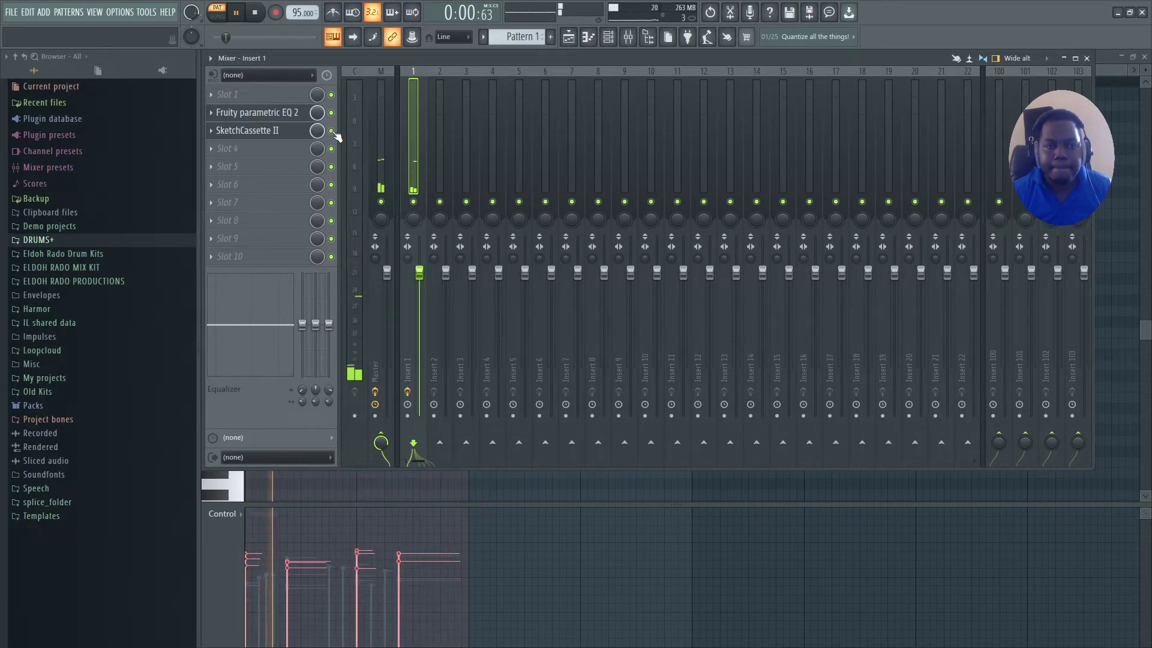
pyautogui.press('space')
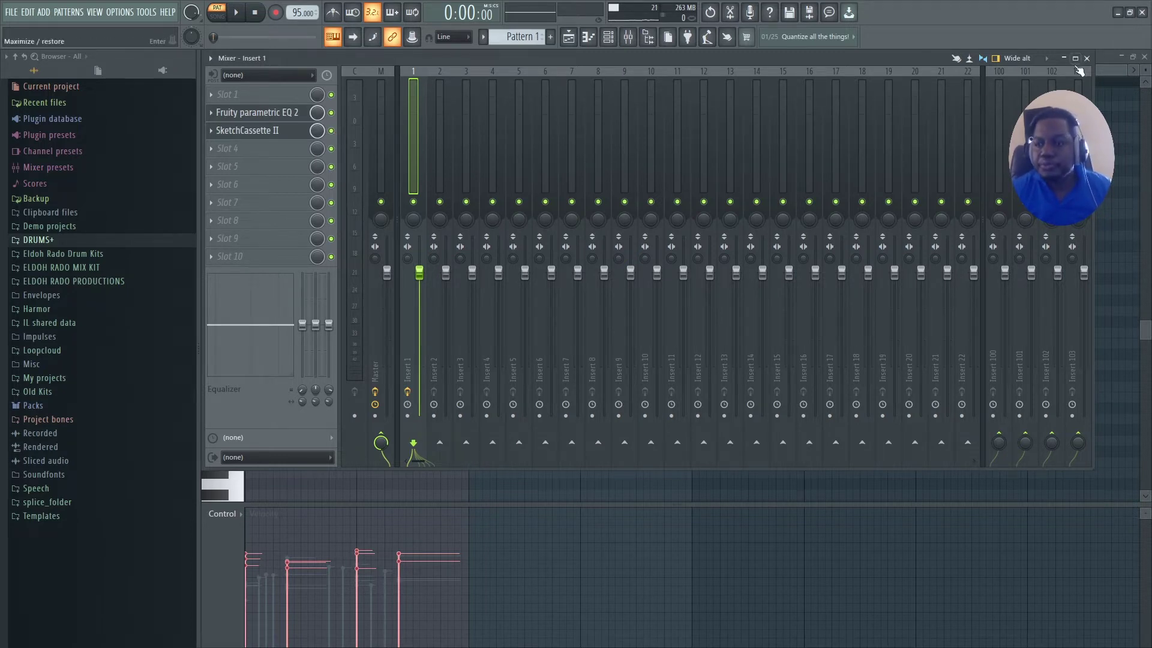
# Copy the Sampler channel's notes and paste them into the FL Keys channel
pyautogui.press('F9')
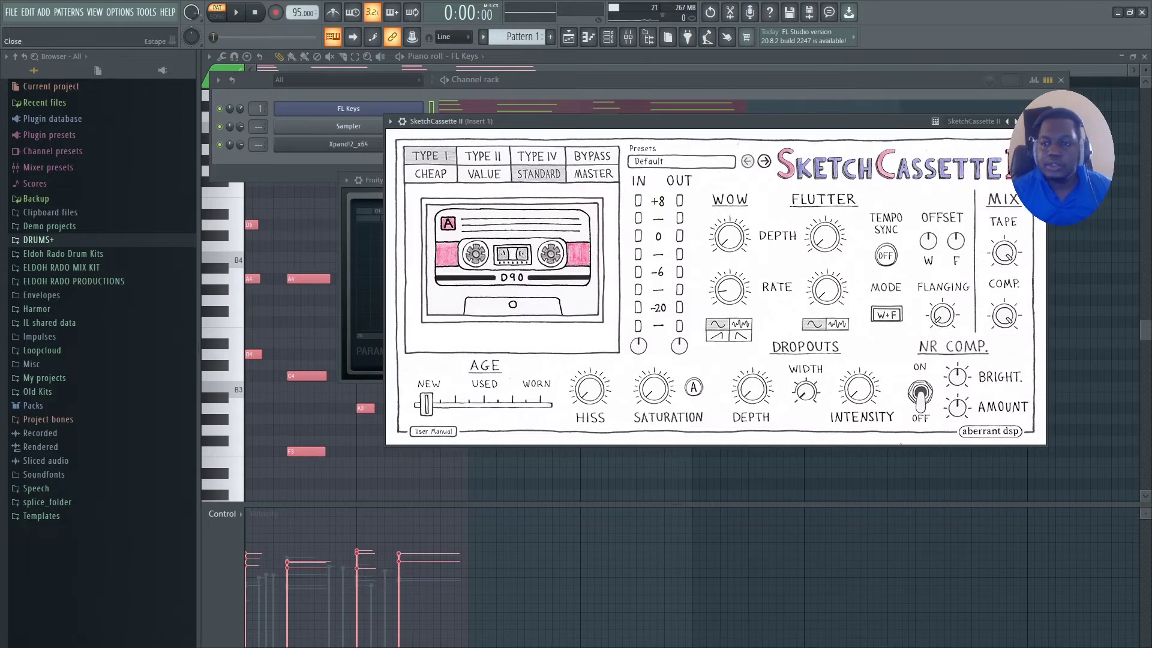
pyautogui.press('Escape')
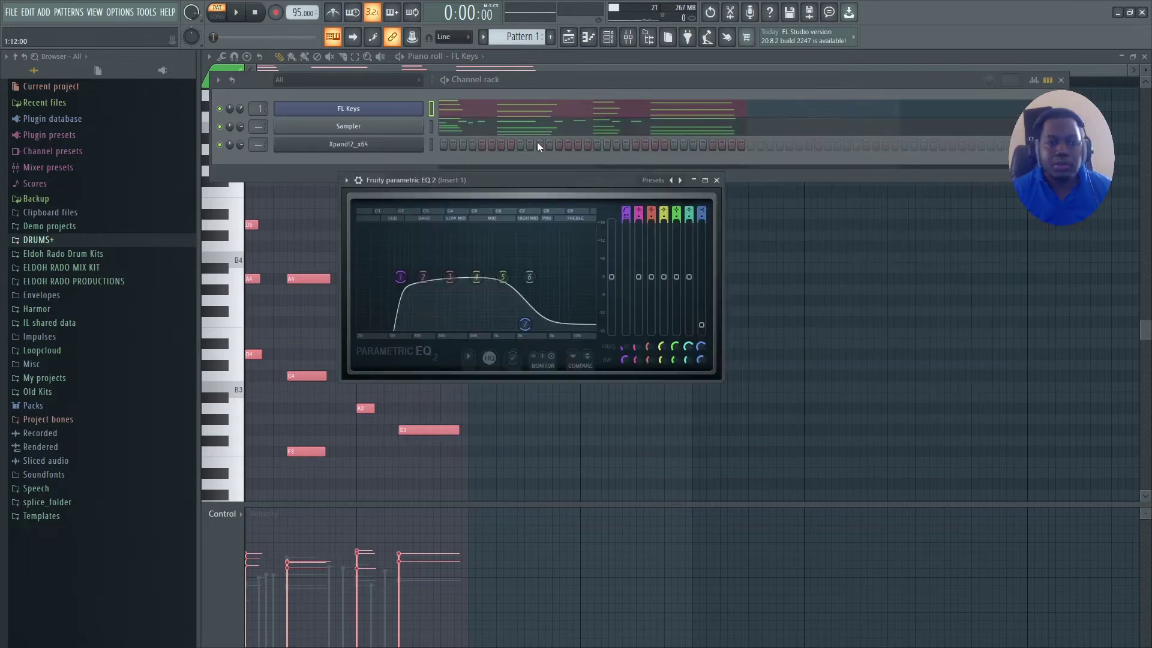
pyautogui.rightClick(420, 125)
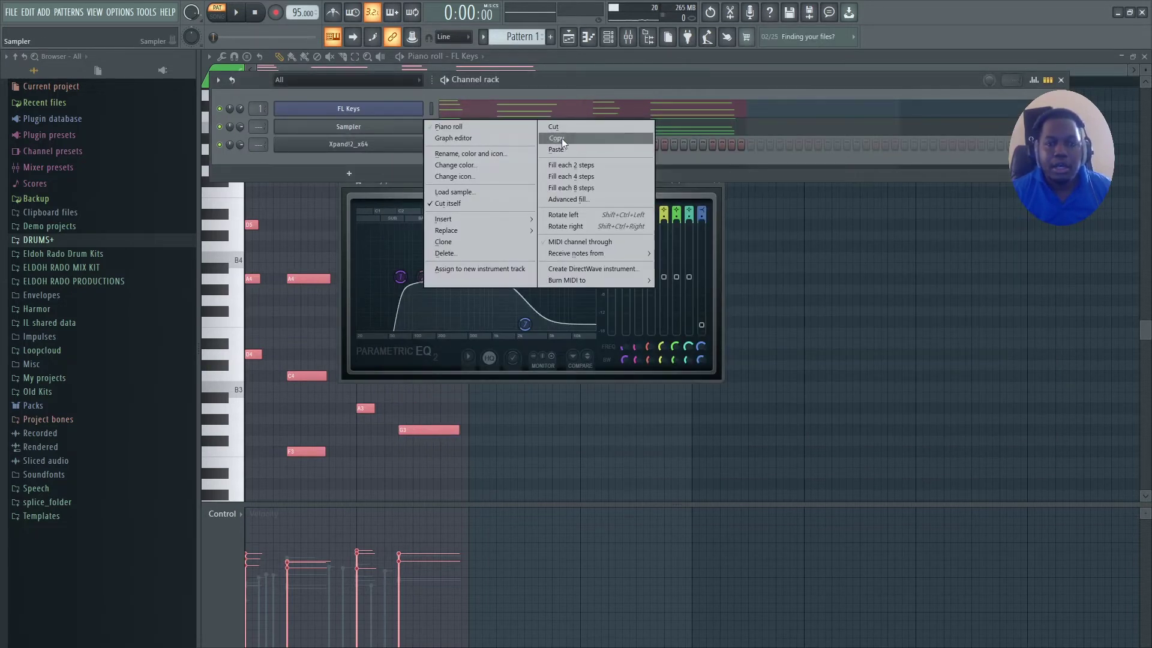
pyautogui.click(561, 138)
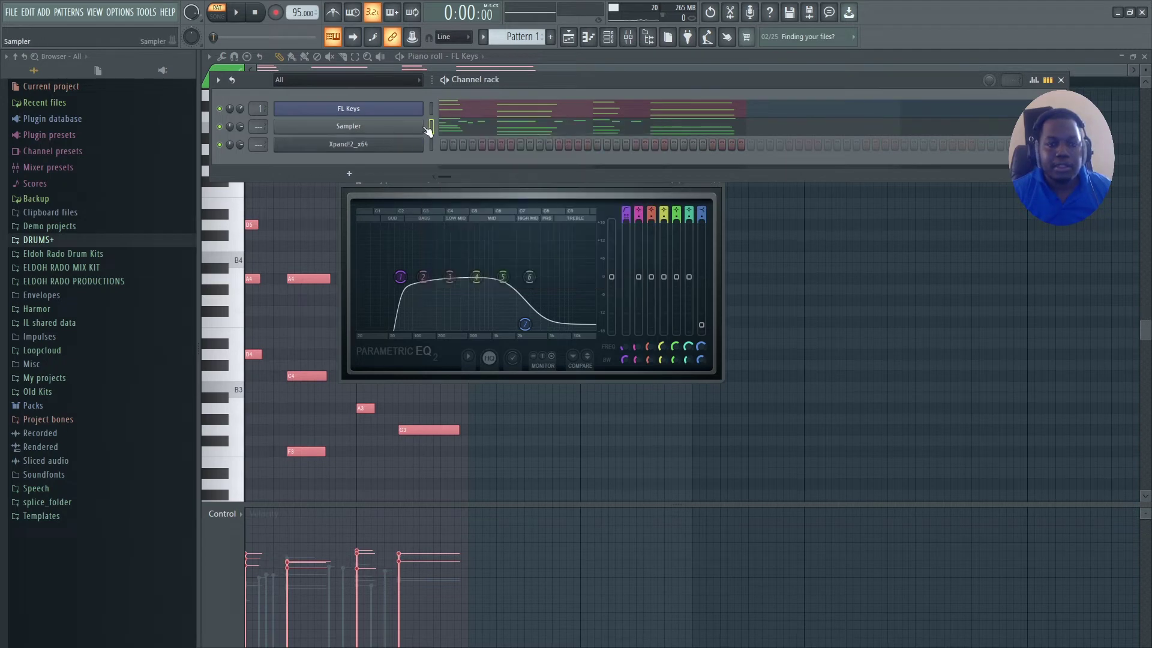
pyautogui.rightClick(399, 114)
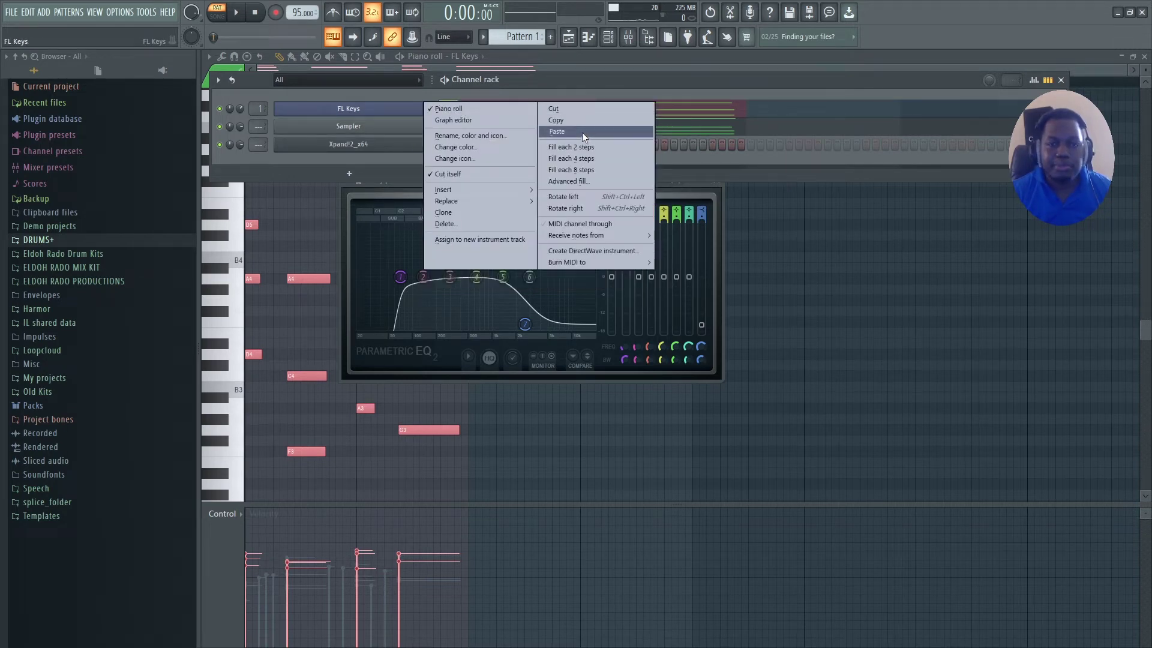
pyautogui.click(581, 132)
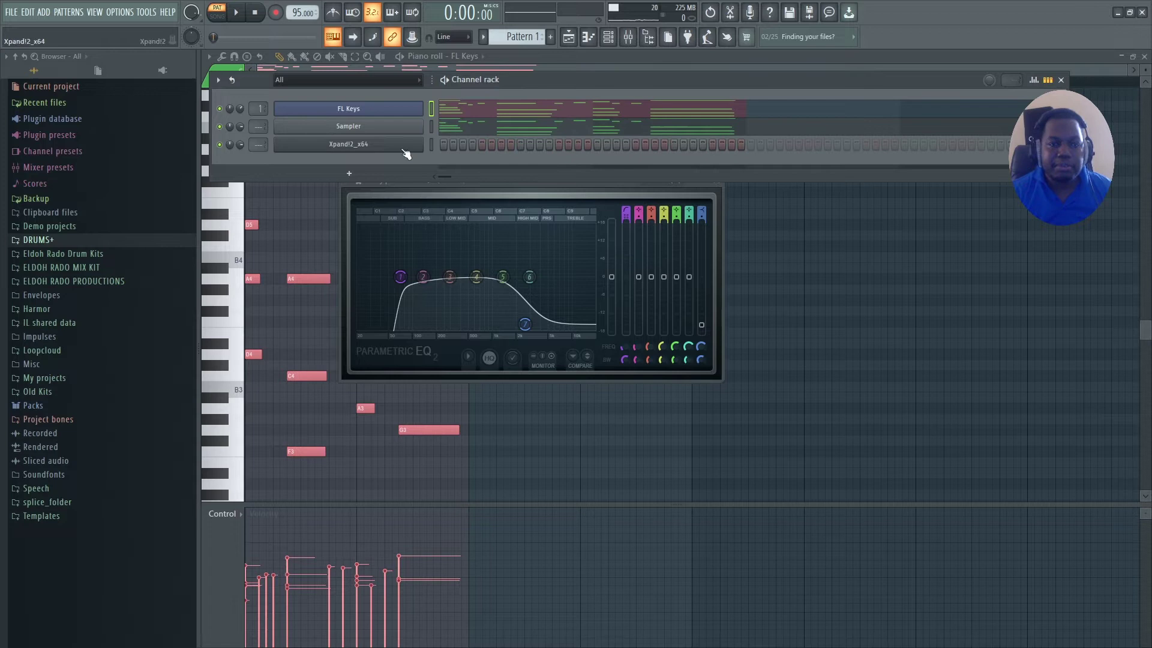
# Mute Xpand!2, play the pasted FL Keys chords, and bring the mixer back
pyautogui.click(220, 144)
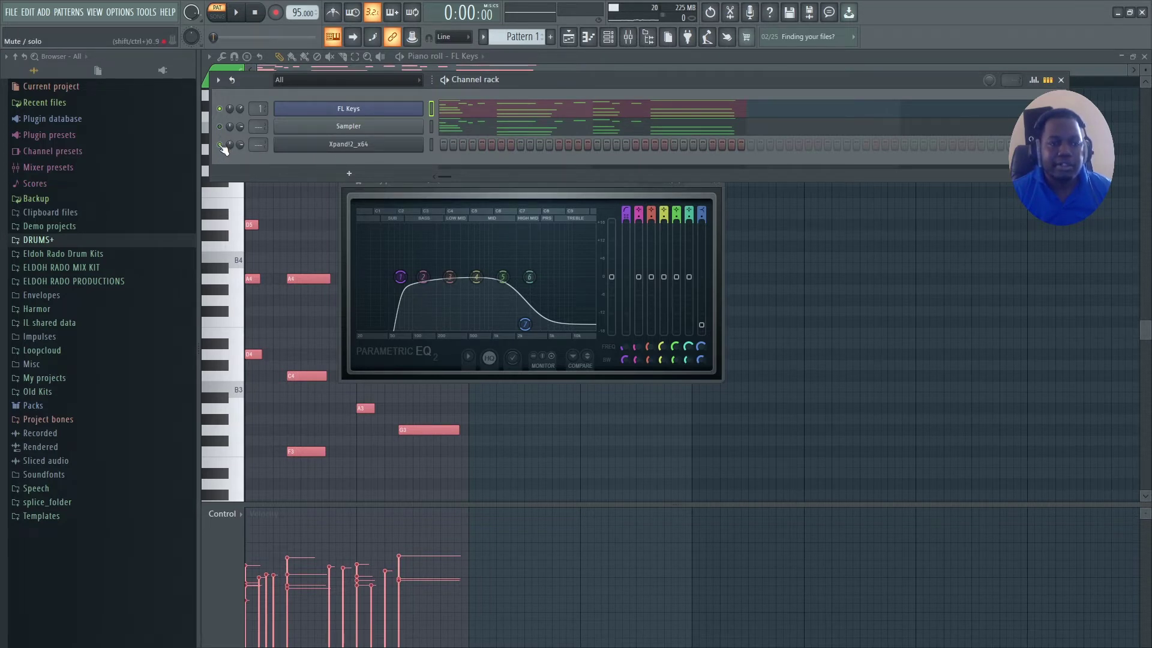
pyautogui.press('space')
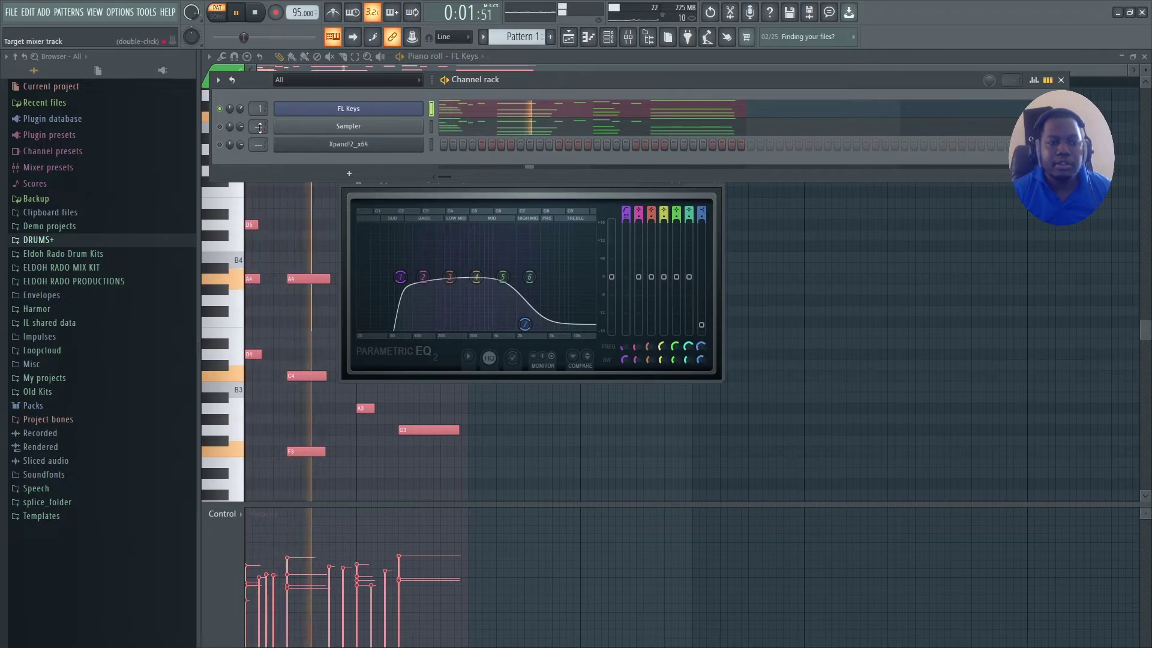
pyautogui.press('space')
pyautogui.rightClick(242, 112)
pyautogui.press('Escape')
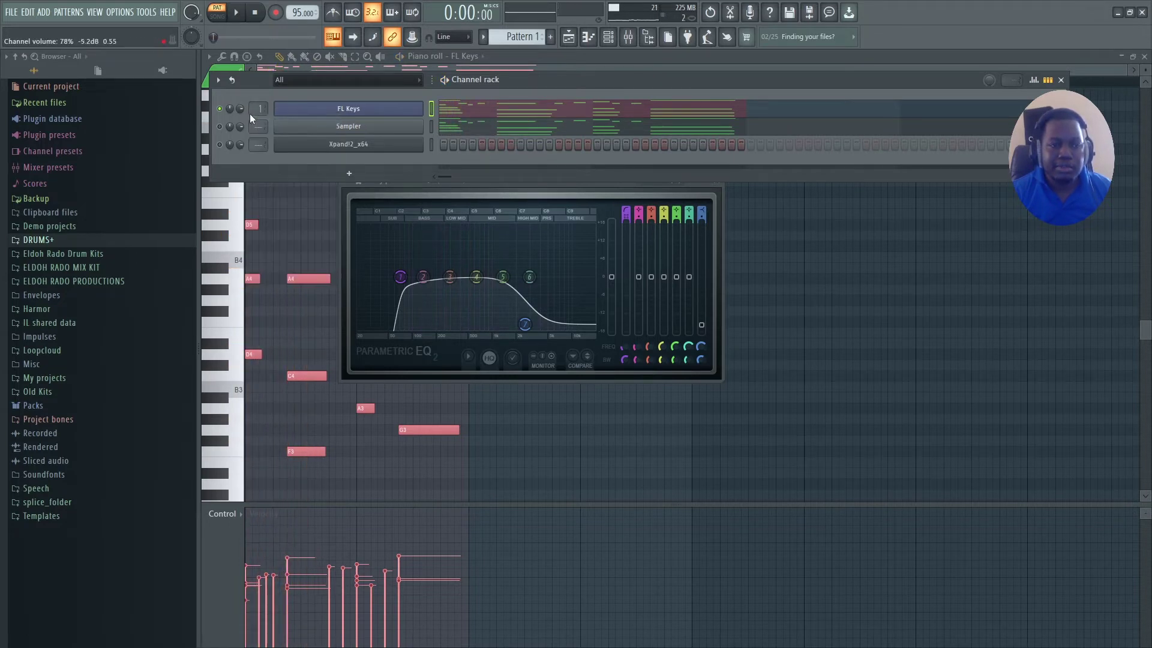
pyautogui.press('space')
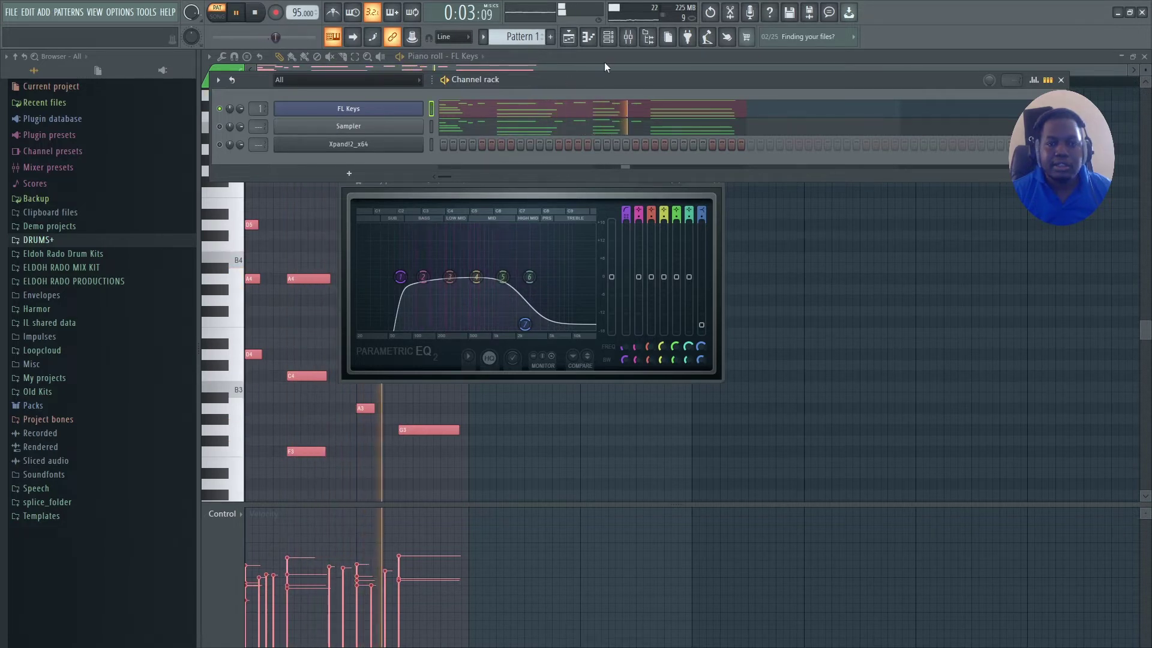
pyautogui.click(629, 37)
pyautogui.press('space')
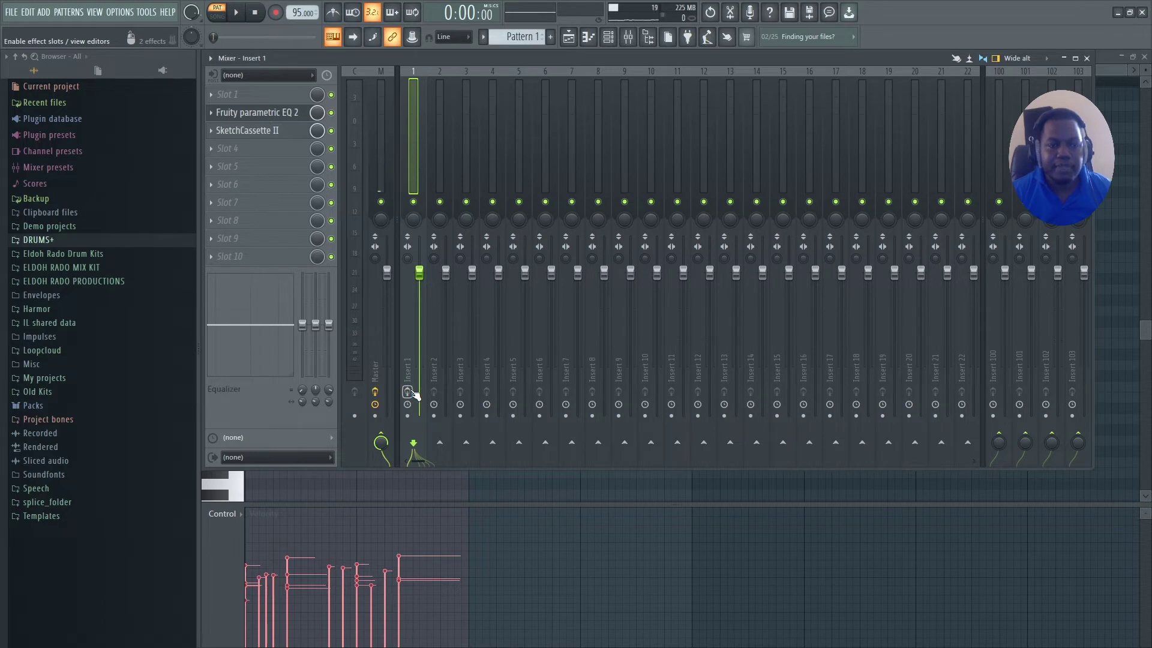
# After listening, move Insert 1's EQ high-shelf band up to about 8 kHz
pyautogui.press('space')
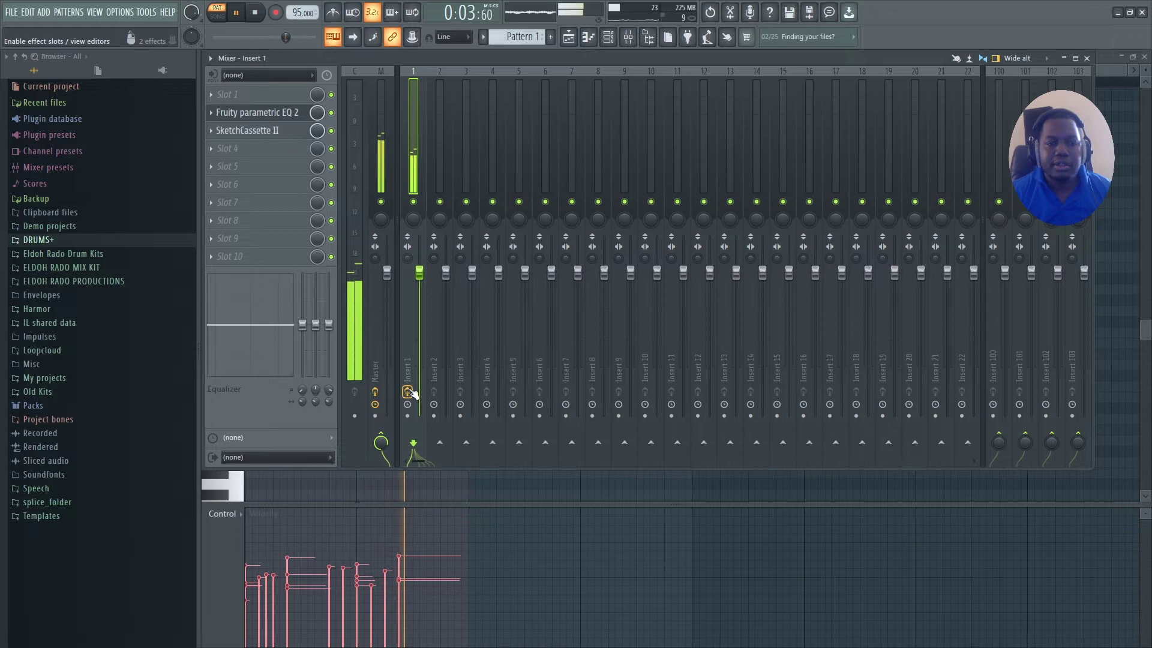
pyautogui.press('space')
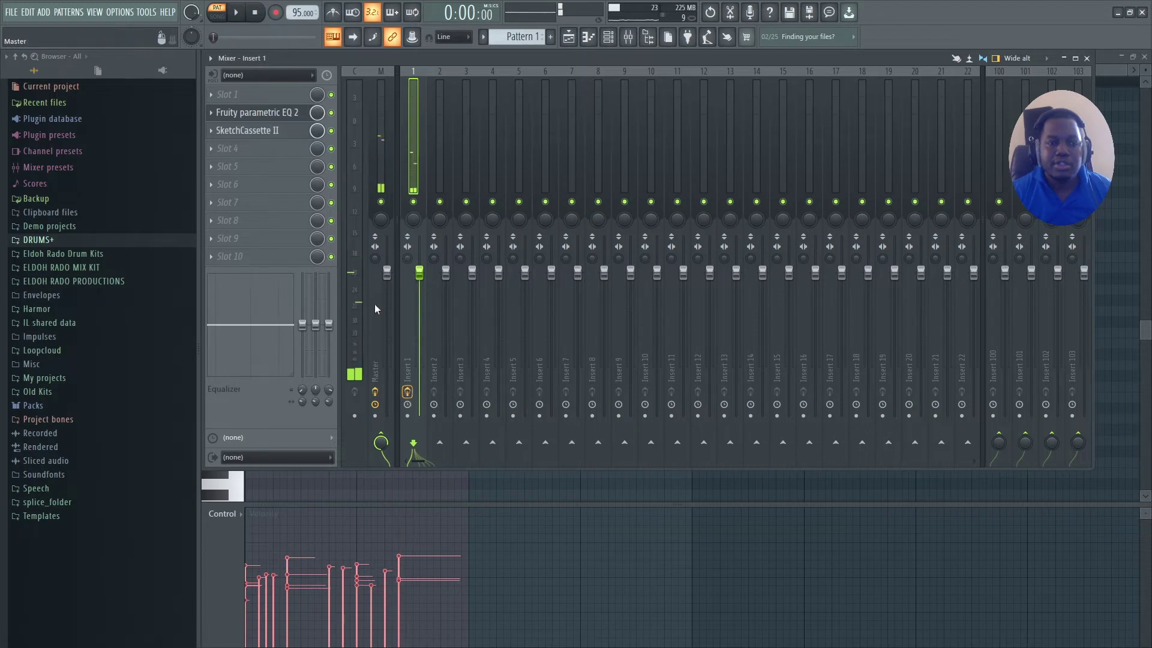
pyautogui.click(287, 113)
pyautogui.moveTo(525, 324); pyautogui.dragTo(563, 326)
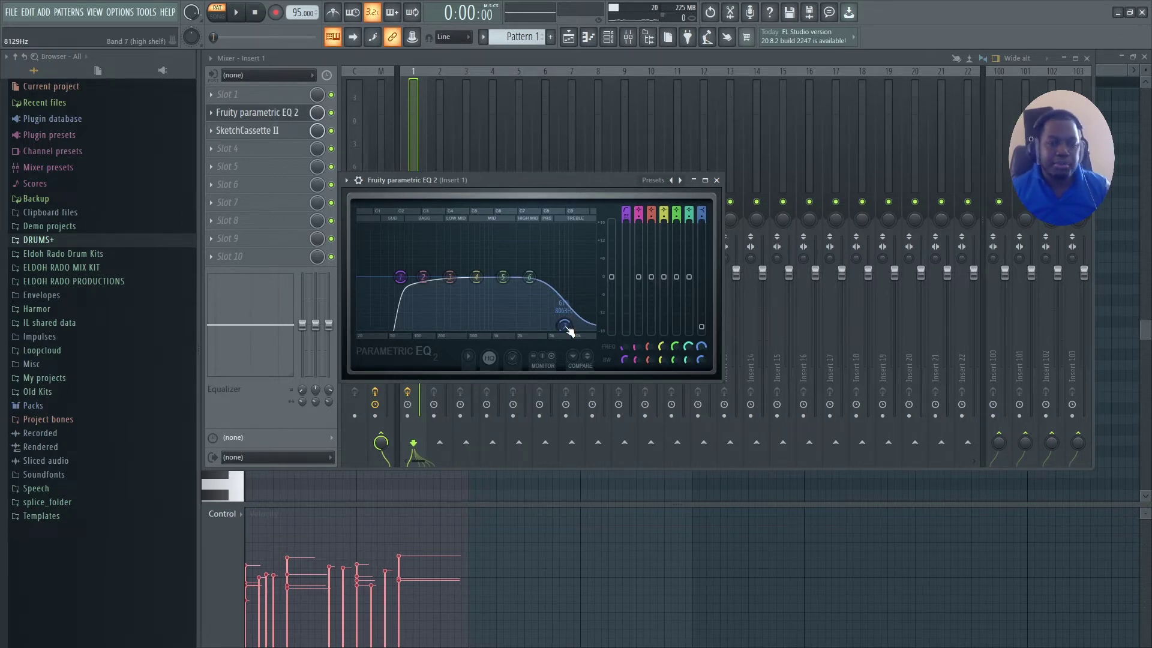
pyautogui.click(690, 61)
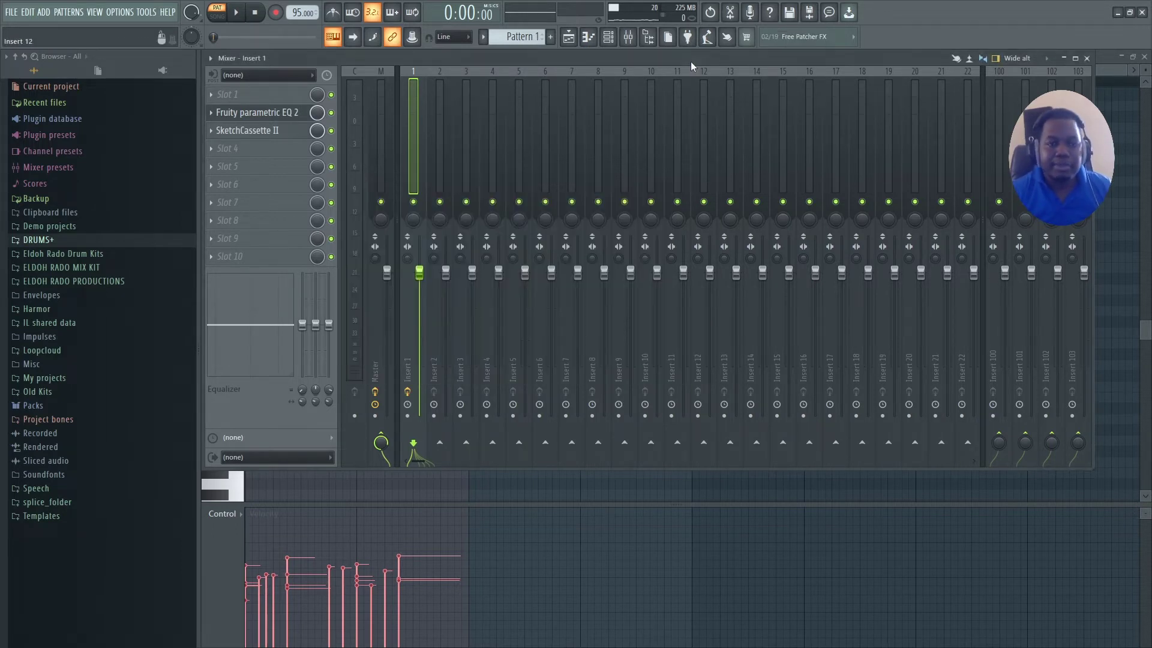
# Set the Master's TR5 Classic Clipper to -3.5 slope and about 9 dB gain, then listen
pyautogui.click(383, 139)
pyautogui.click(287, 116)
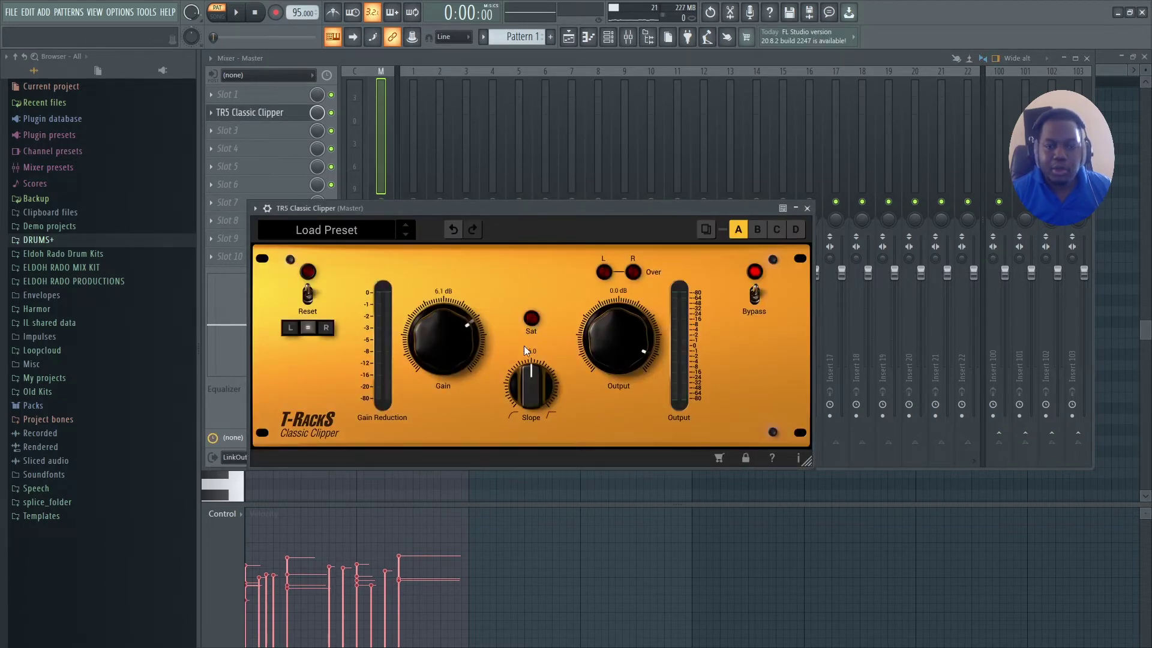
pyautogui.moveTo(528, 379); pyautogui.dragTo(546, 351)
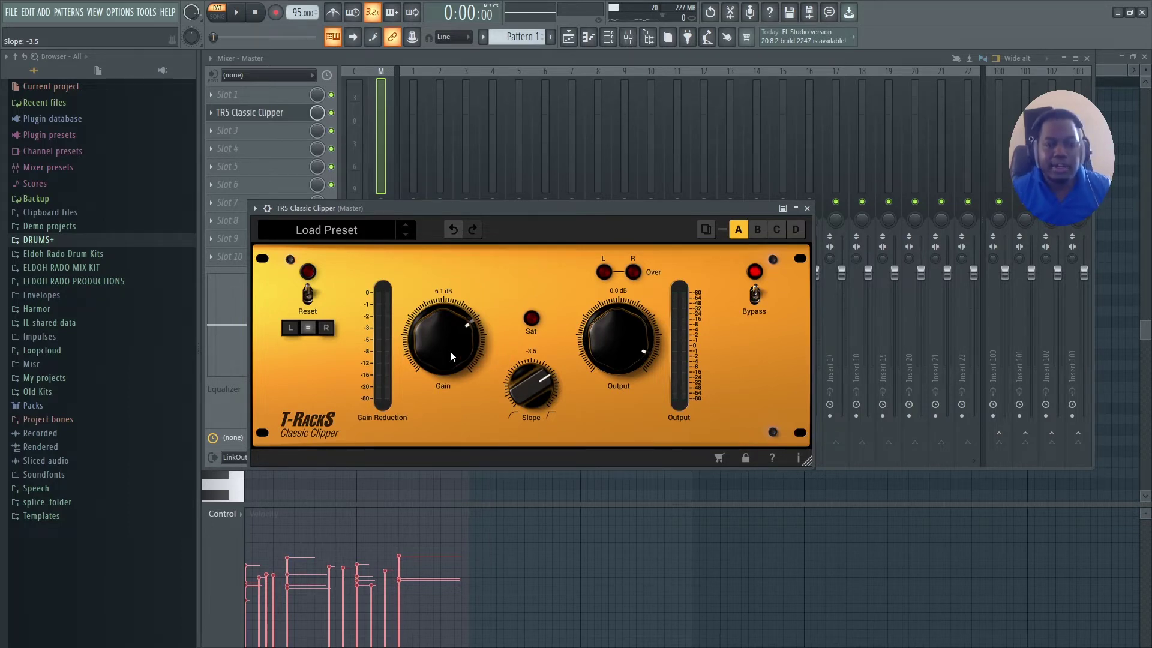
pyautogui.moveTo(450, 351)
pyautogui.mouseDown()
pyautogui.moveTo(455, 323)
pyautogui.moveTo(448, 343)
pyautogui.mouseUp()
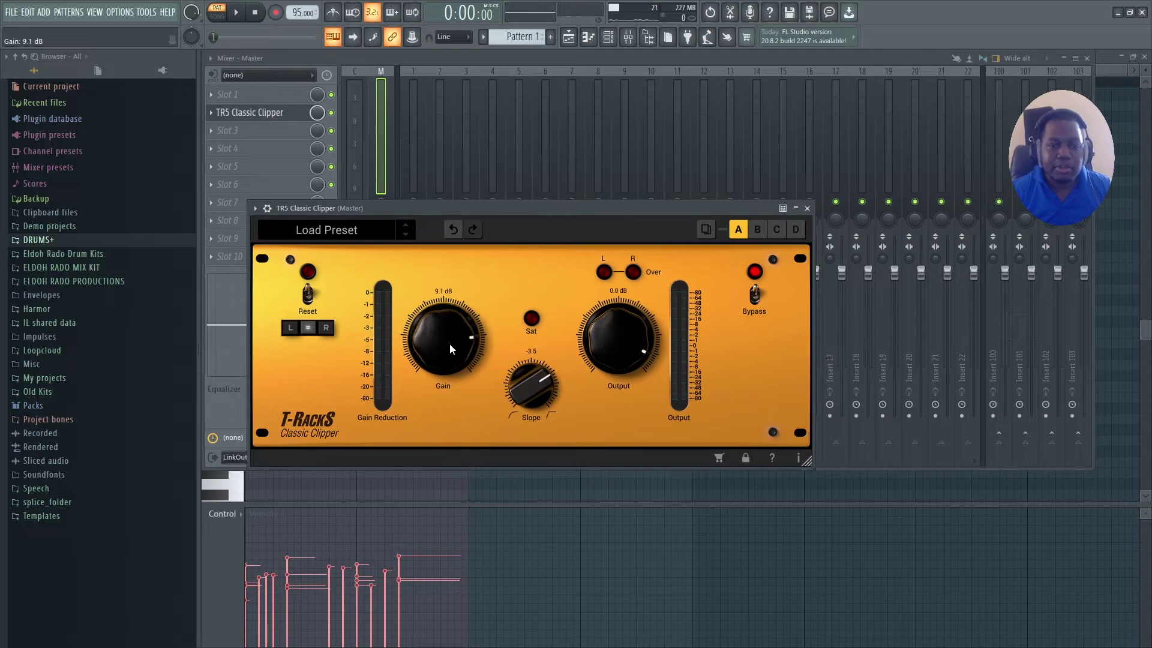
pyautogui.moveTo(545, 211); pyautogui.dragTo(559, 199)
pyautogui.press('space')
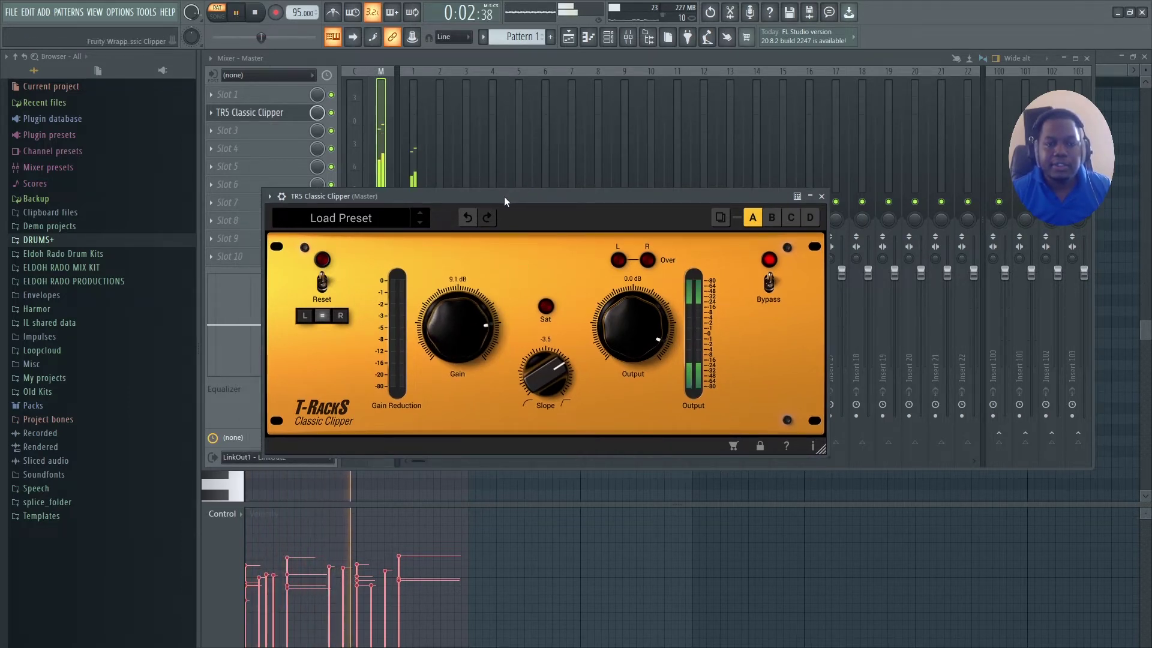
pyautogui.moveTo(504, 196); pyautogui.dragTo(691, 141)
pyautogui.press('space')
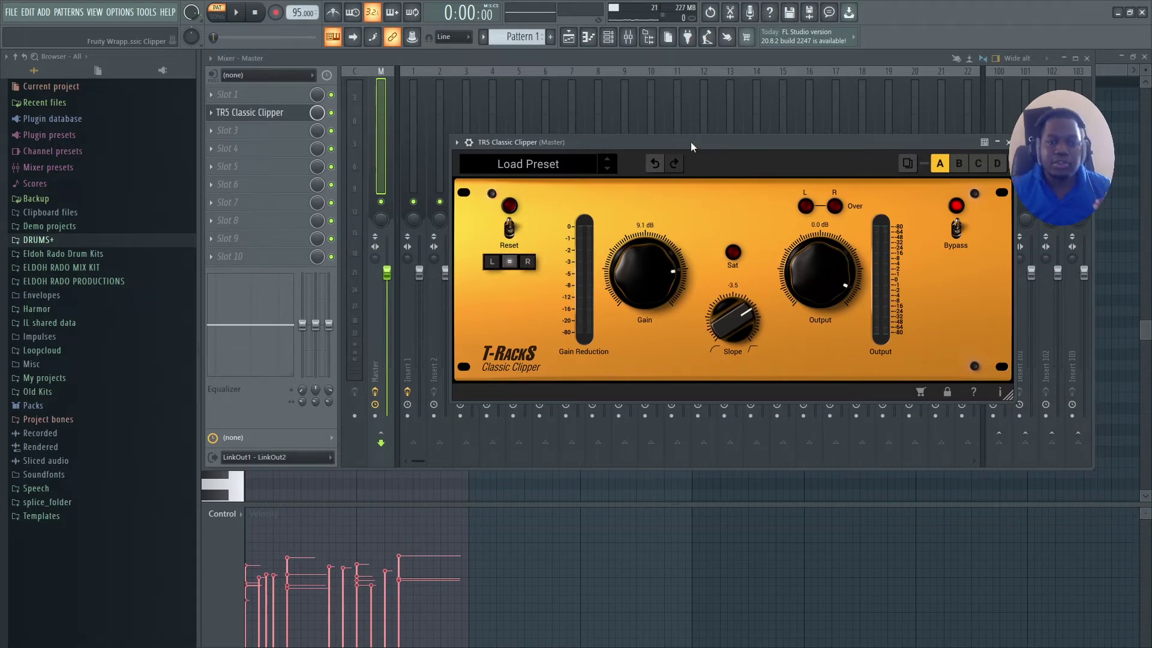
# Lower Insert 1's fader to roughly -6.7 dB and play to judge the level
pyautogui.click(407, 132)
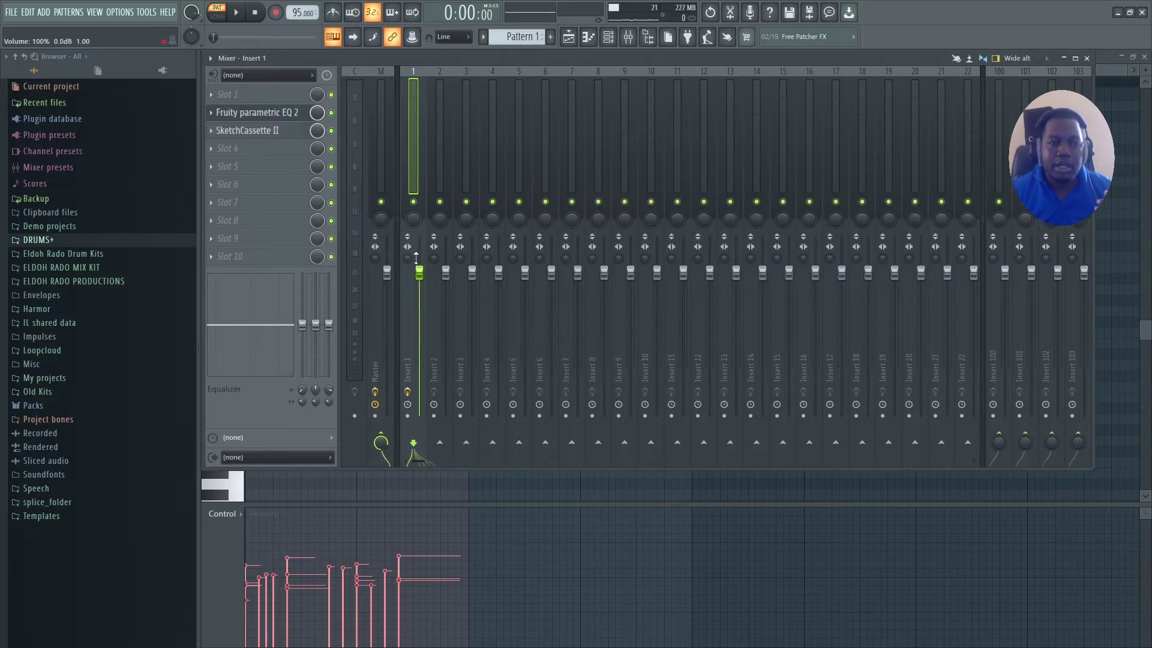
pyautogui.moveTo(420, 277); pyautogui.dragTo(421, 320)
pyautogui.press('space')
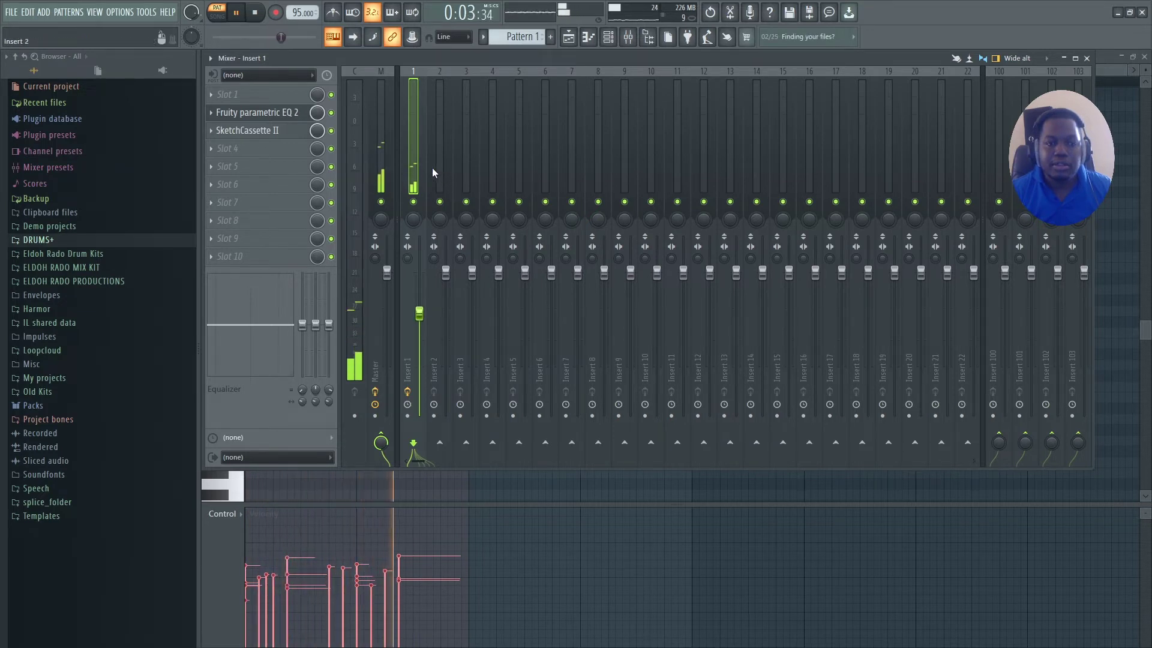
# Stop playback of the track
pyautogui.press('space')
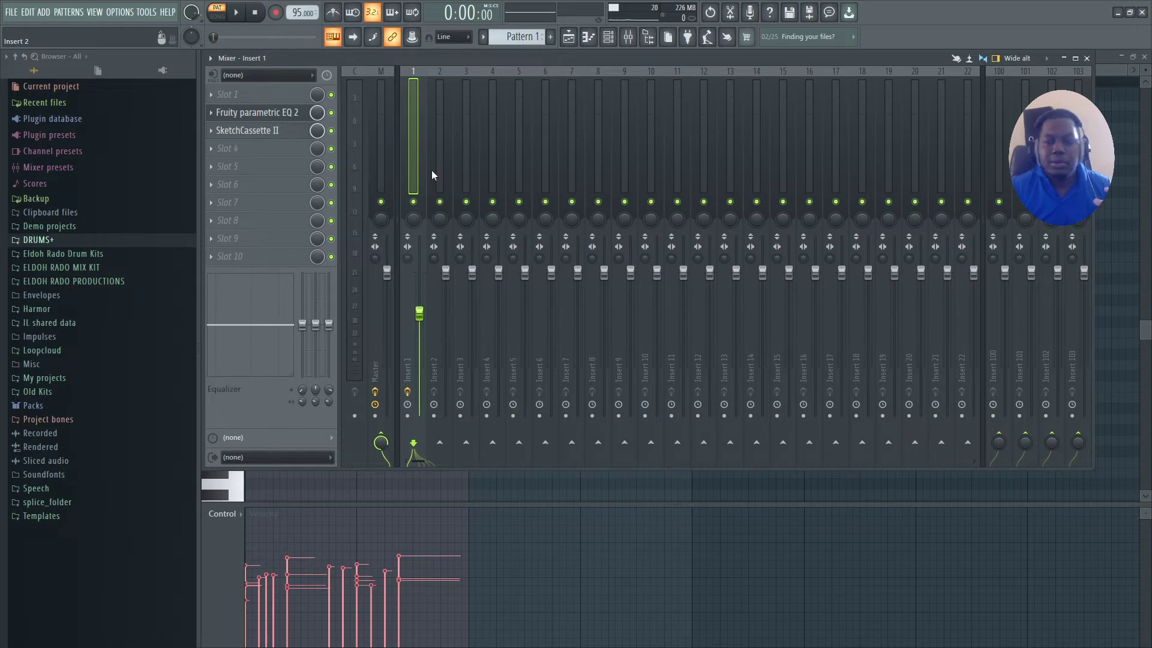
# Paste the FL Keys chord notes into Xpand!2_x64 and open its instrument window
pyautogui.click(1087, 58)
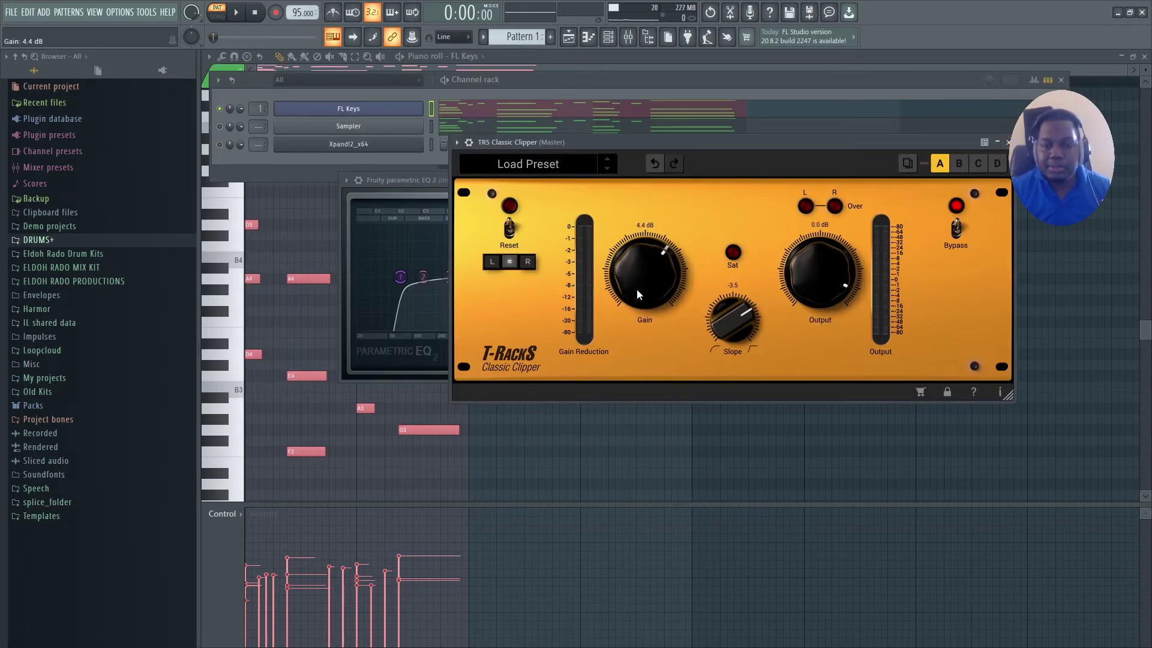
pyautogui.click(1007, 142)
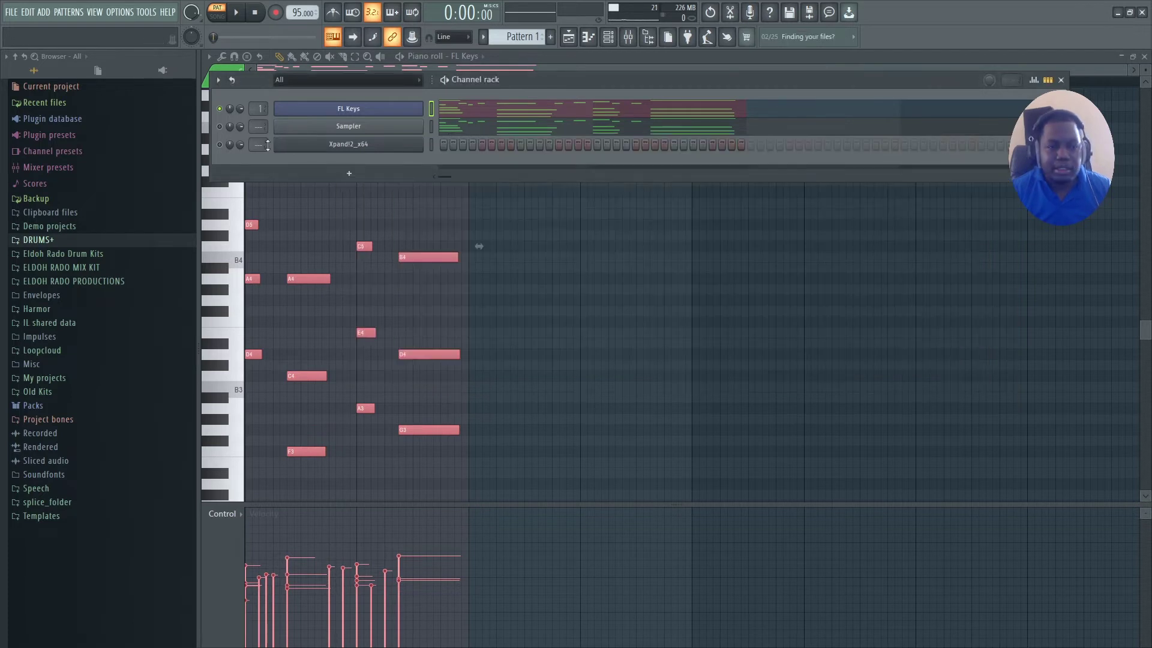
pyautogui.rightClick(340, 114)
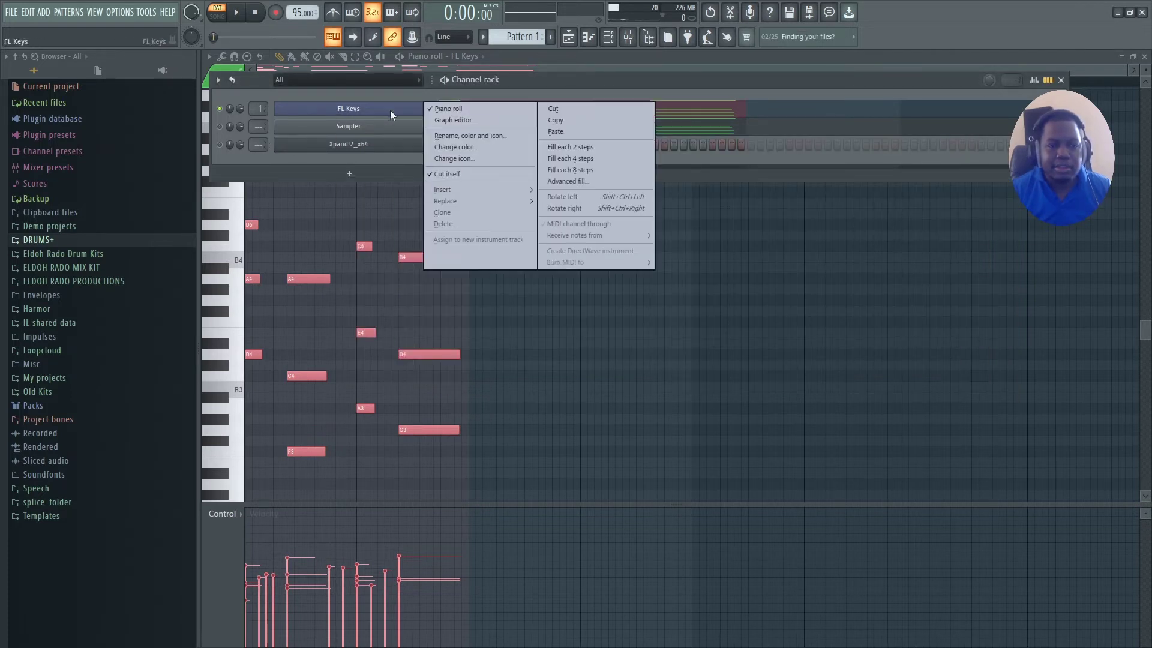
pyautogui.click(545, 120)
pyautogui.rightClick(360, 144)
pyautogui.click(539, 167)
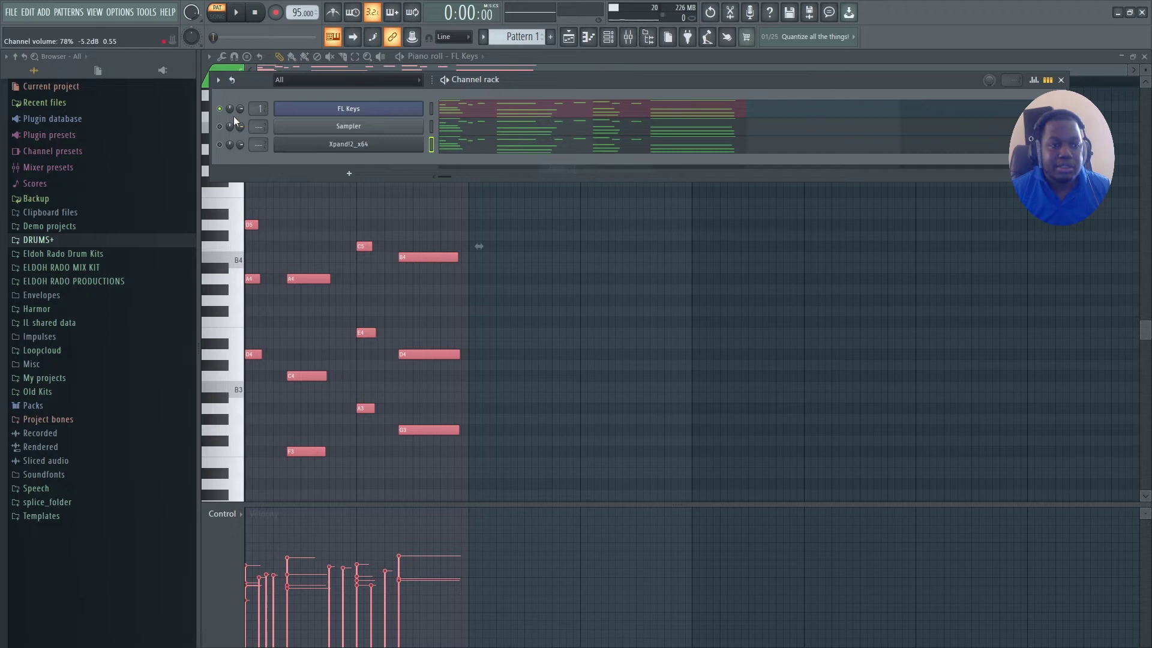
pyautogui.click(341, 148)
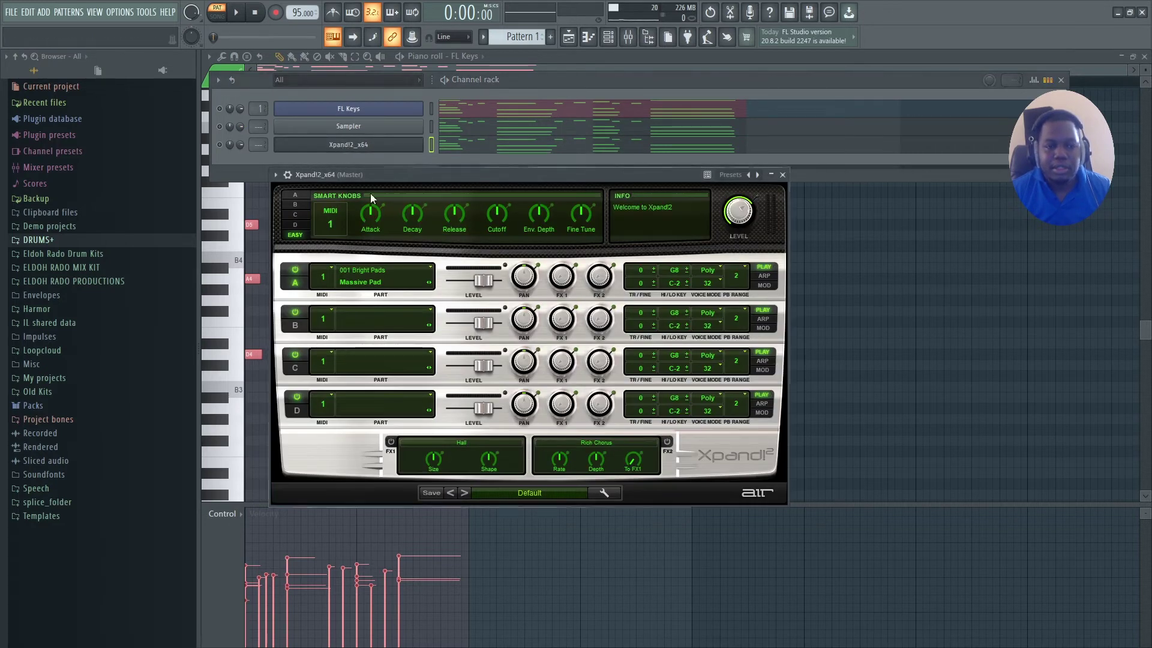
# Load the 02 Soft Grand Piano preset in Xpand!2, then step to 01 Natural Grand Piano
pyautogui.click(518, 494)
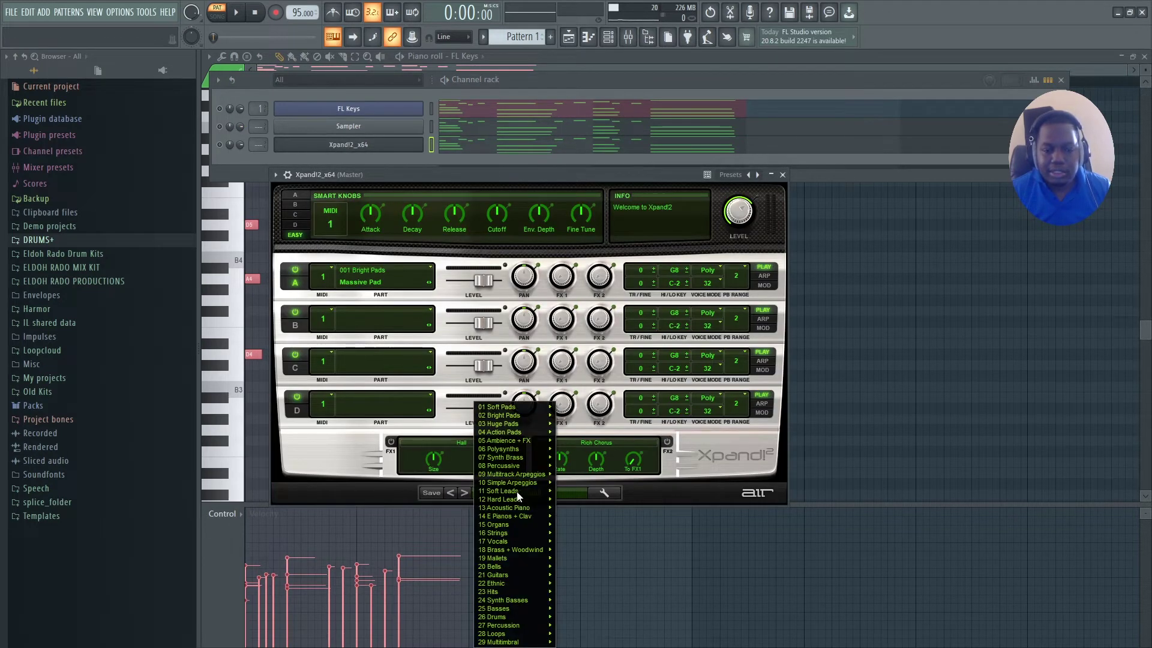
pyautogui.moveTo(519, 501)
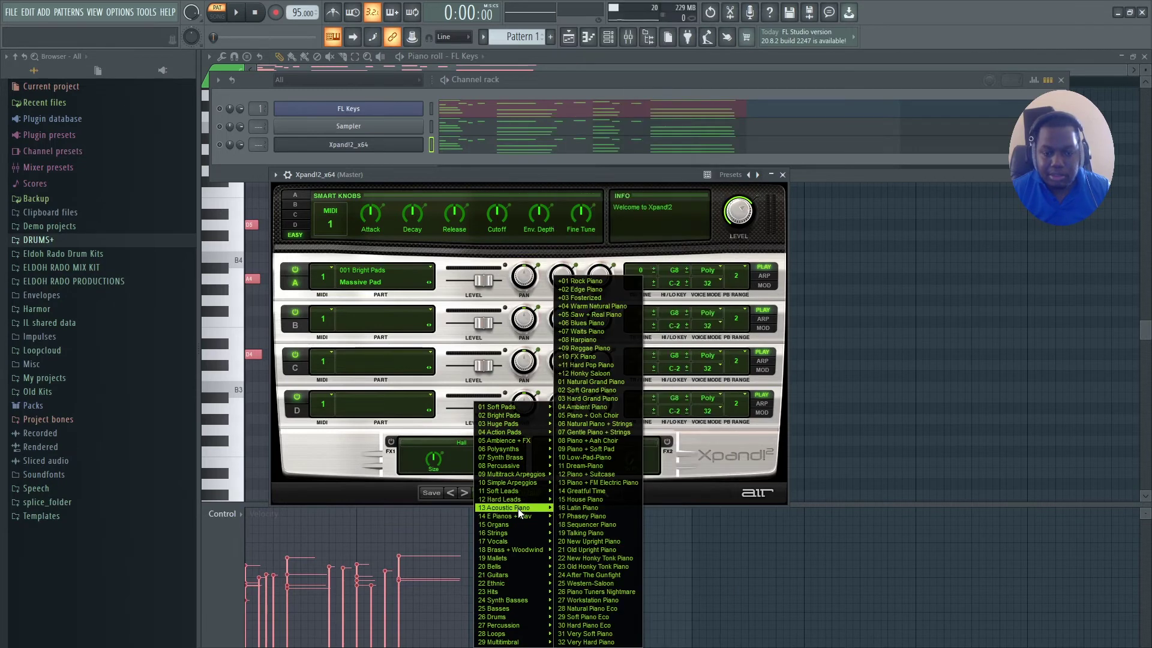
pyautogui.click(609, 396)
pyautogui.moveTo(490, 181); pyautogui.dragTo(553, 179)
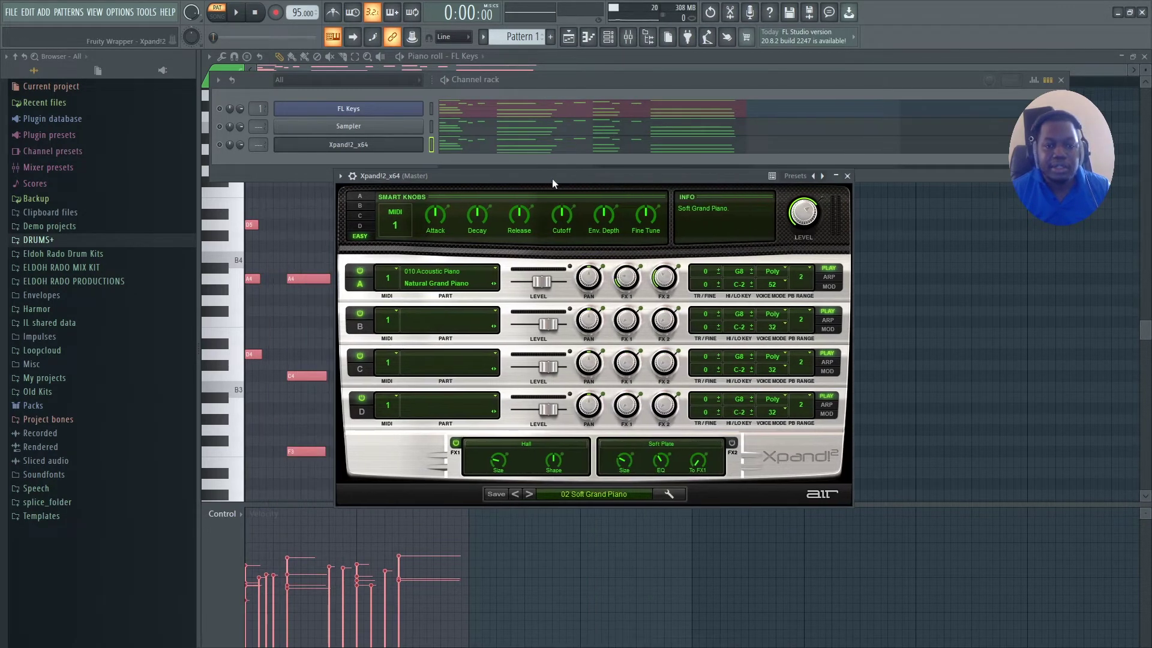
pyautogui.click(515, 494)
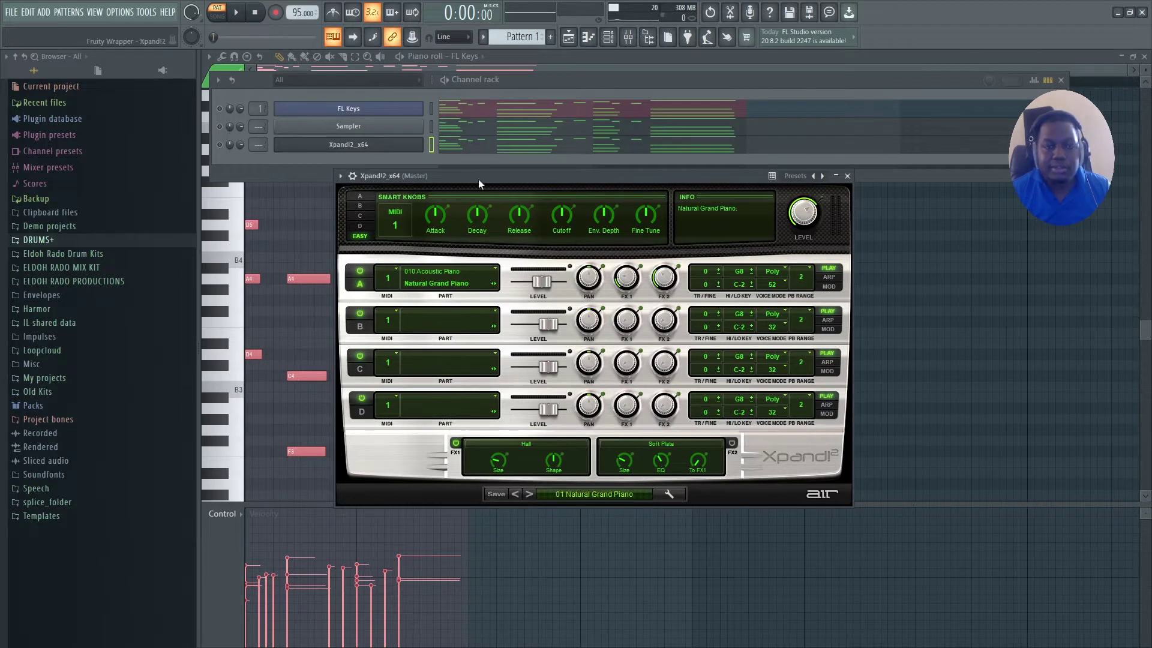
# Play the chords on the Xpand!2 channel to compare Natural Grand and Soft Grand Piano
pyautogui.click(221, 145)
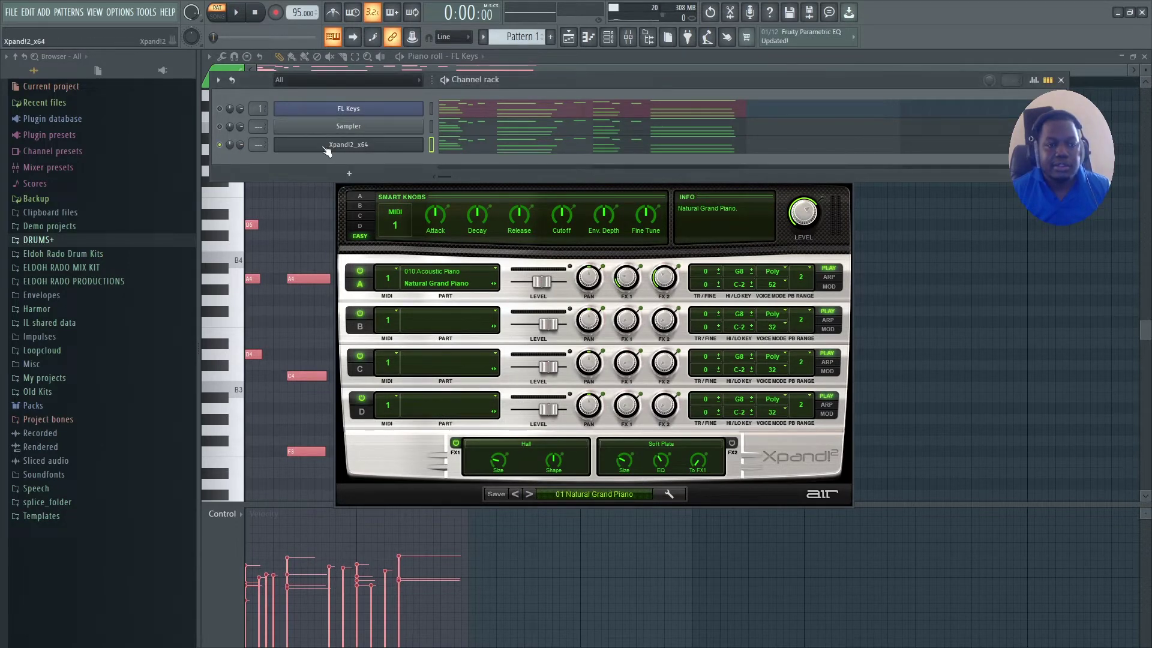
pyautogui.press('space')
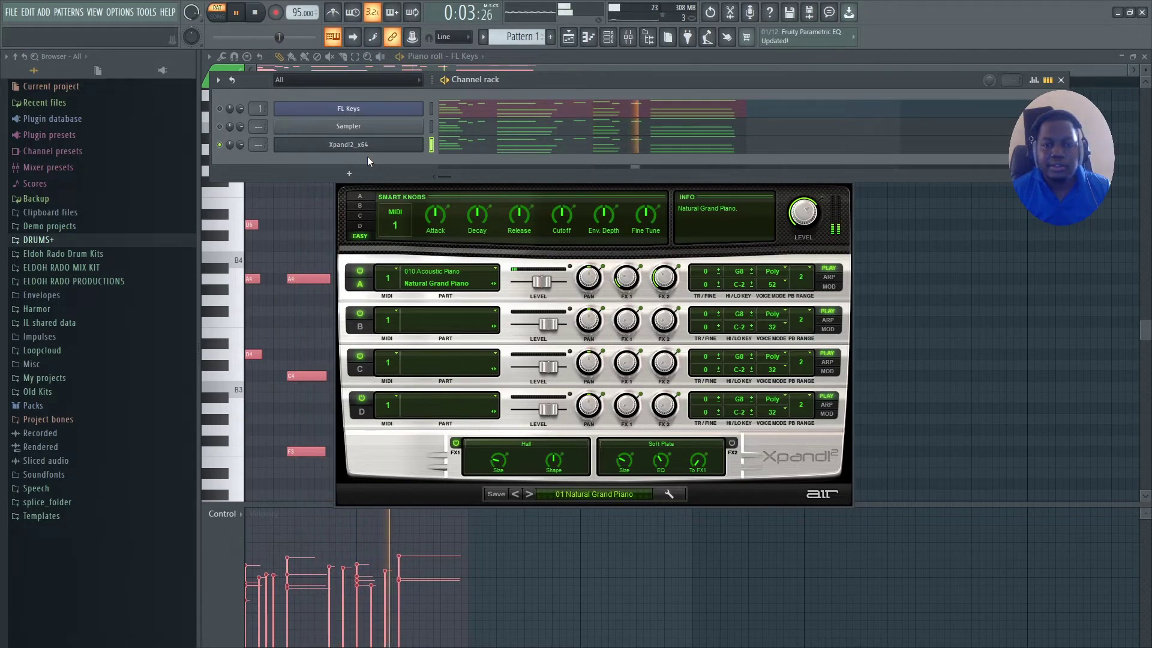
pyautogui.press('space')
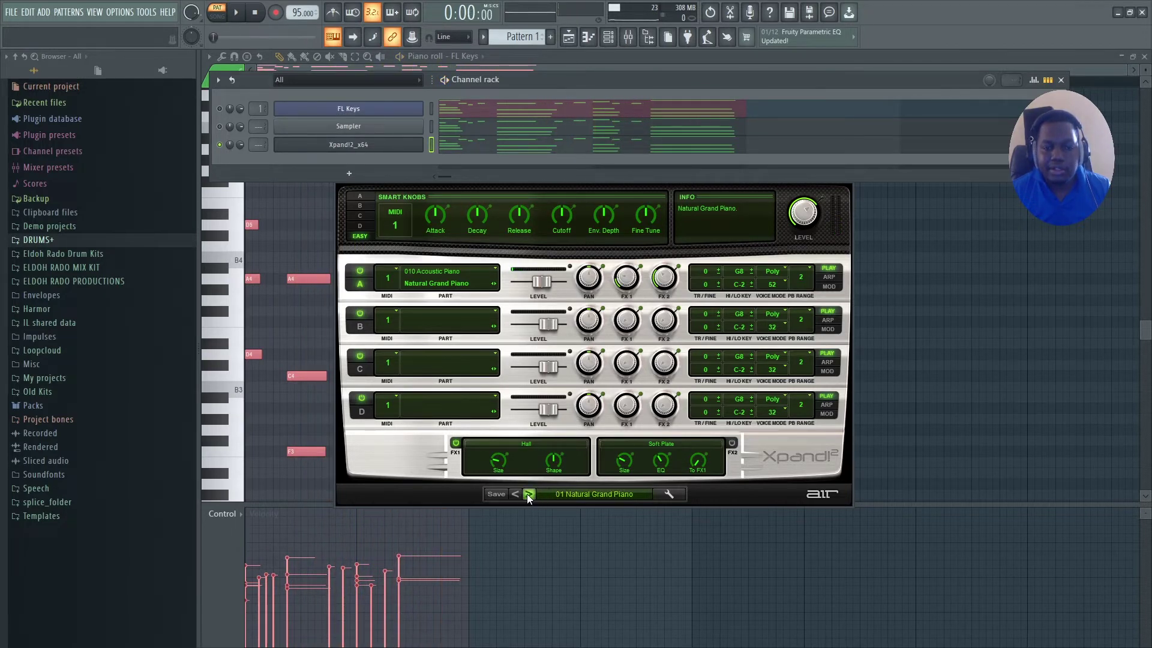
pyautogui.click(528, 494)
pyautogui.press('space')
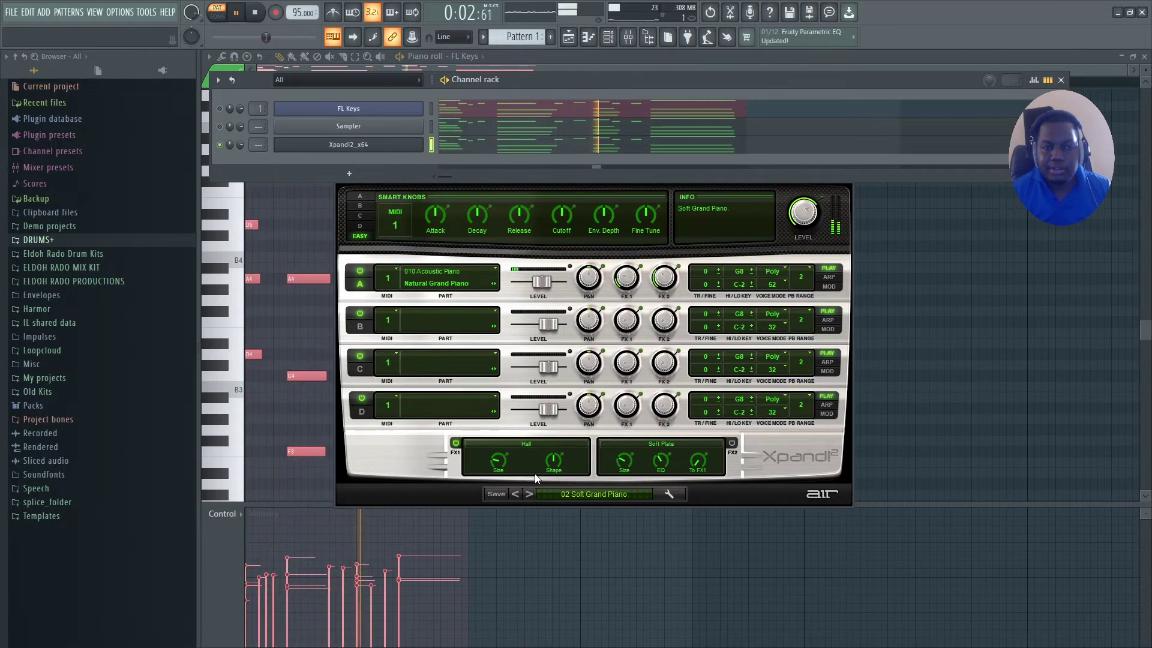
pyautogui.click(515, 494)
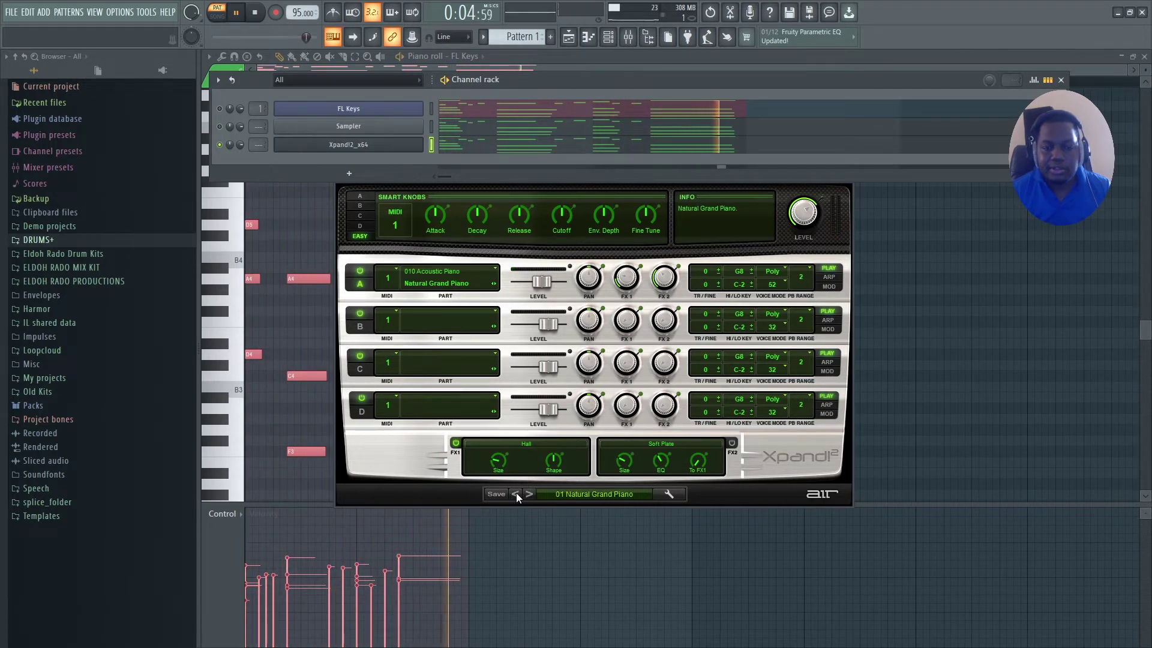
pyautogui.press('space')
# Reload 01 Natural Grand Piano from the Xpand!2 preset browser
pyautogui.click(569, 495)
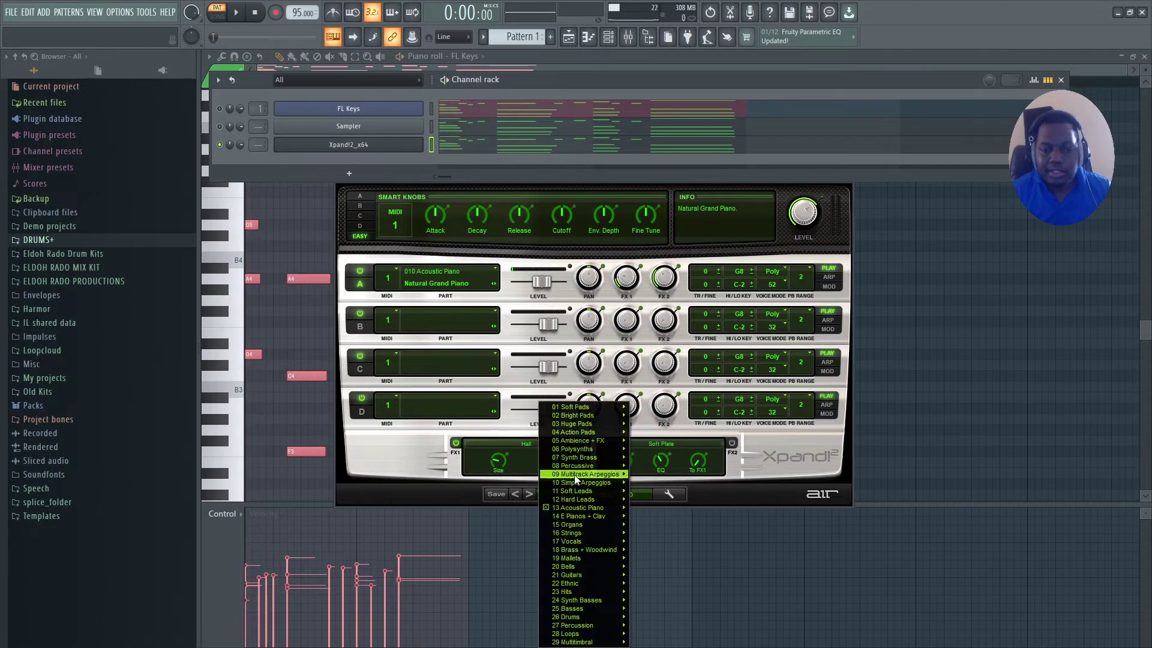
pyautogui.moveTo(572, 506)
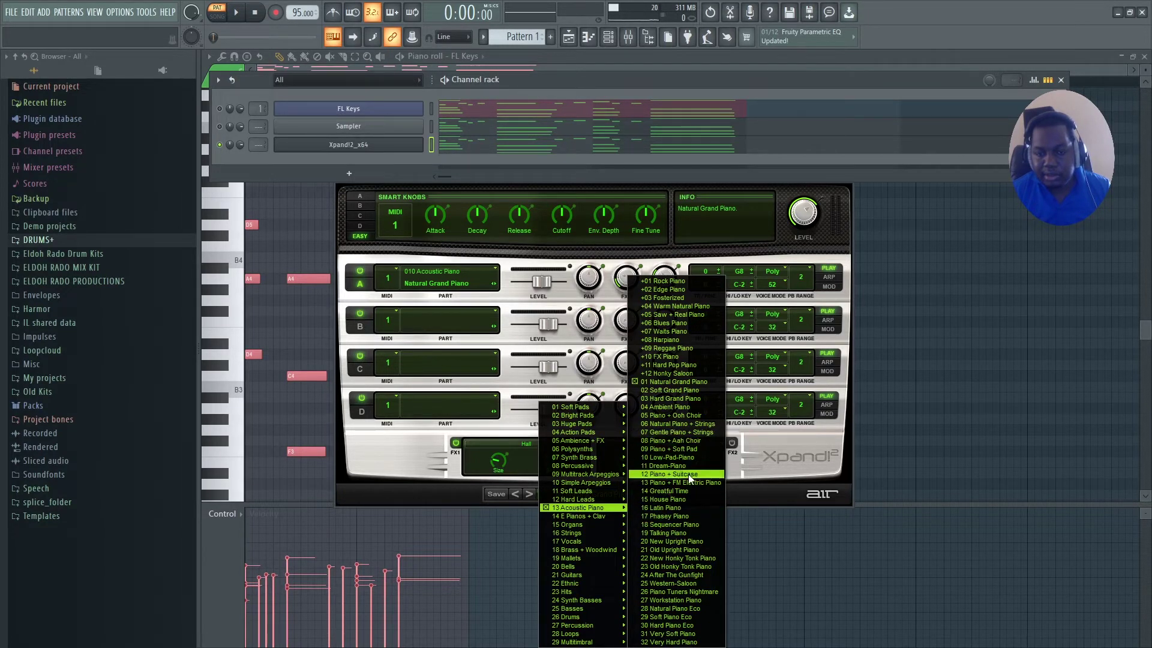
pyautogui.click(679, 384)
pyautogui.moveTo(604, 188); pyautogui.dragTo(603, 209)
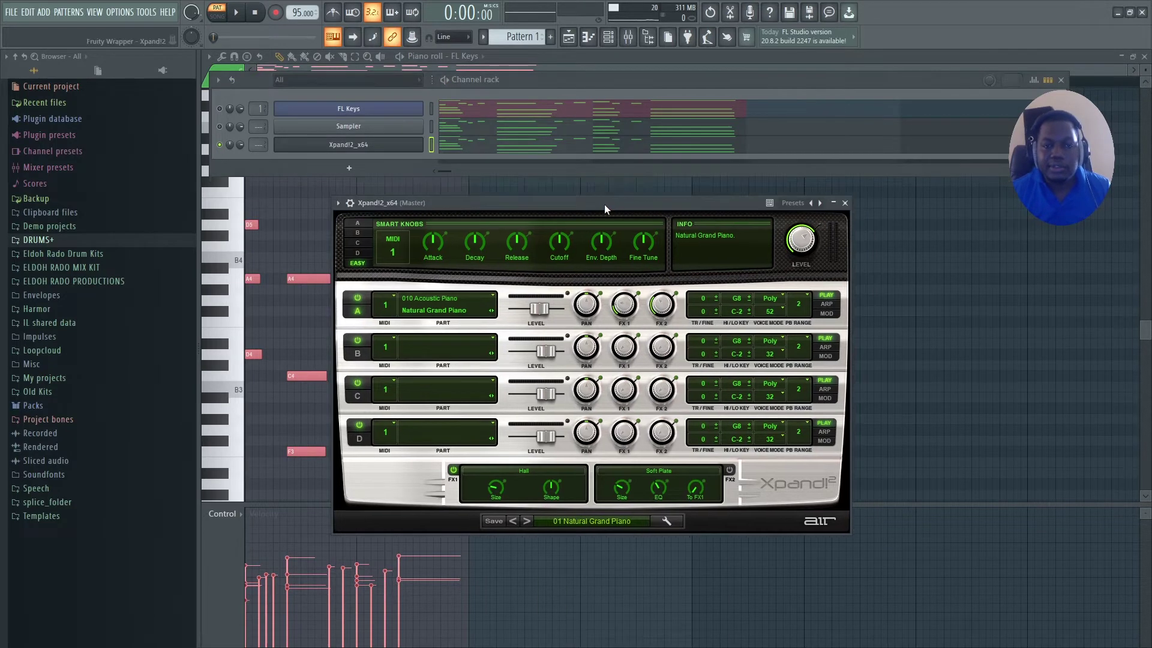
# Open the mixer on Insert 2 and lower its fader to about 75% (-5.9 dB) while playing
pyautogui.press('space')
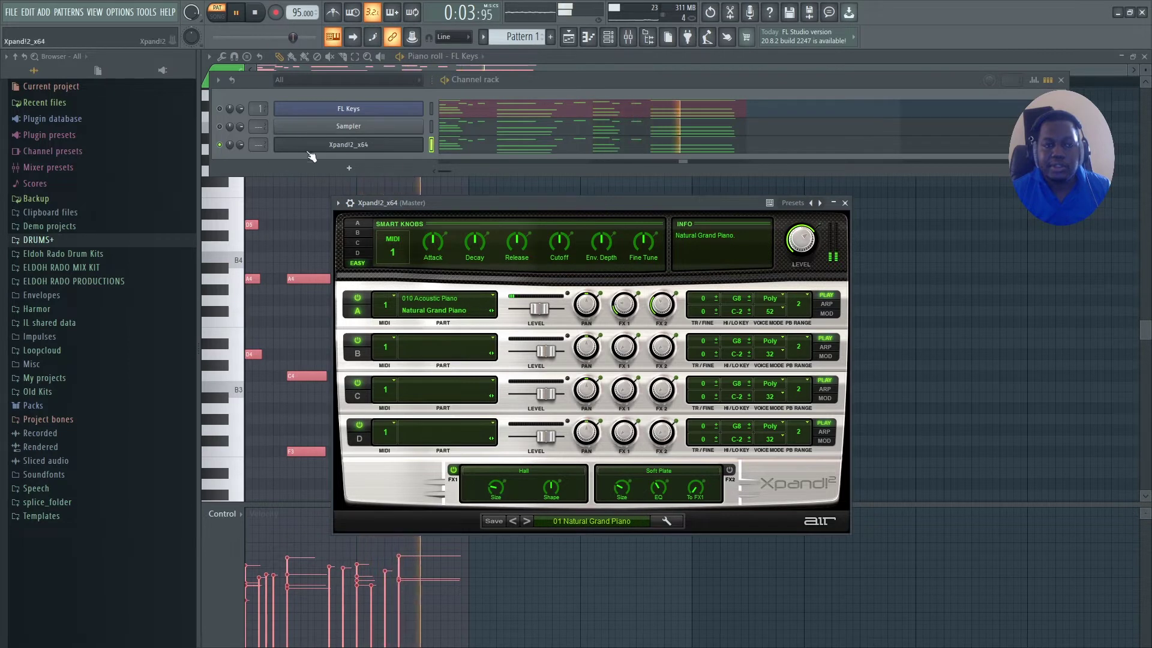
pyautogui.press('space')
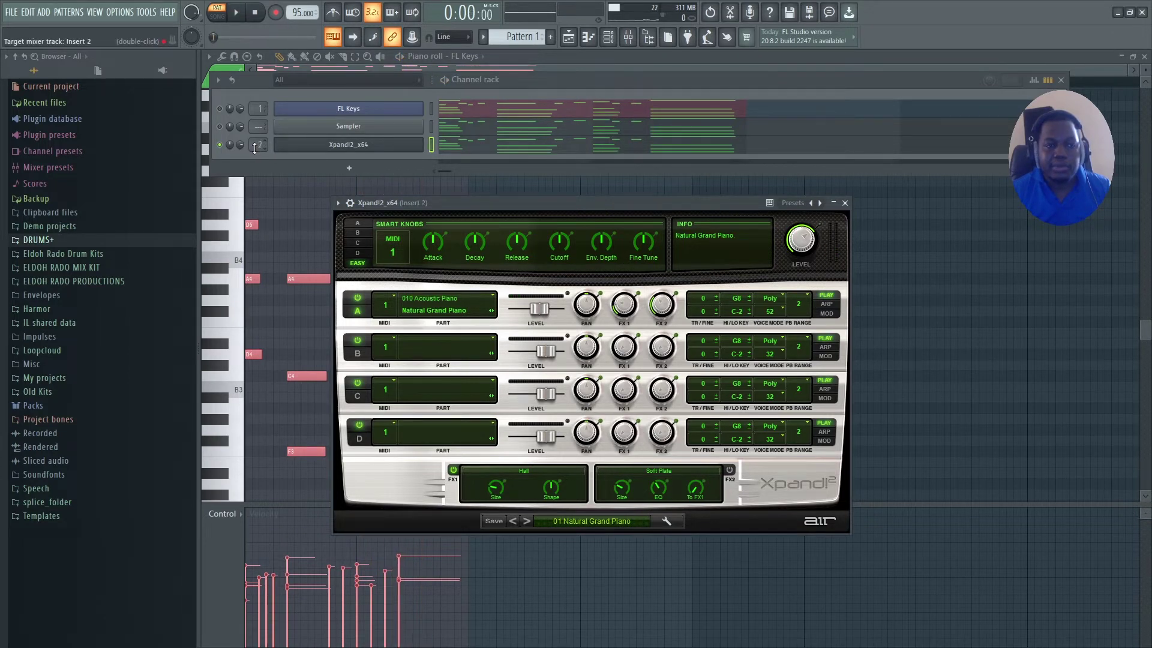
pyautogui.click(630, 40)
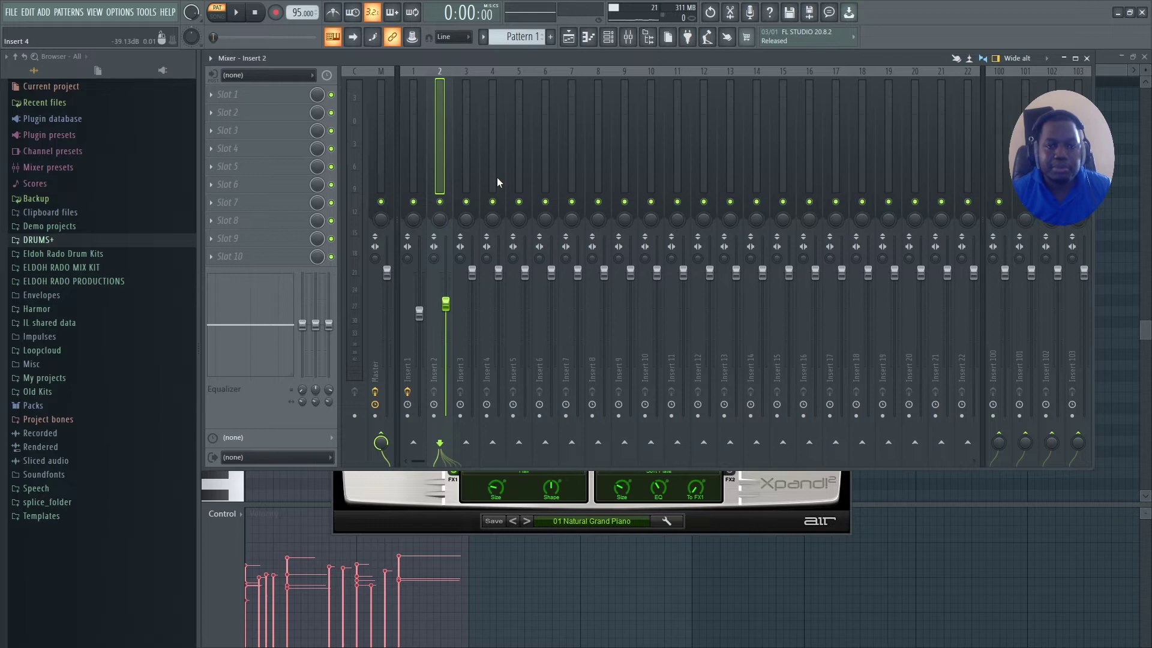
pyautogui.press('space')
pyautogui.moveTo(445, 305); pyautogui.dragTo(448, 311)
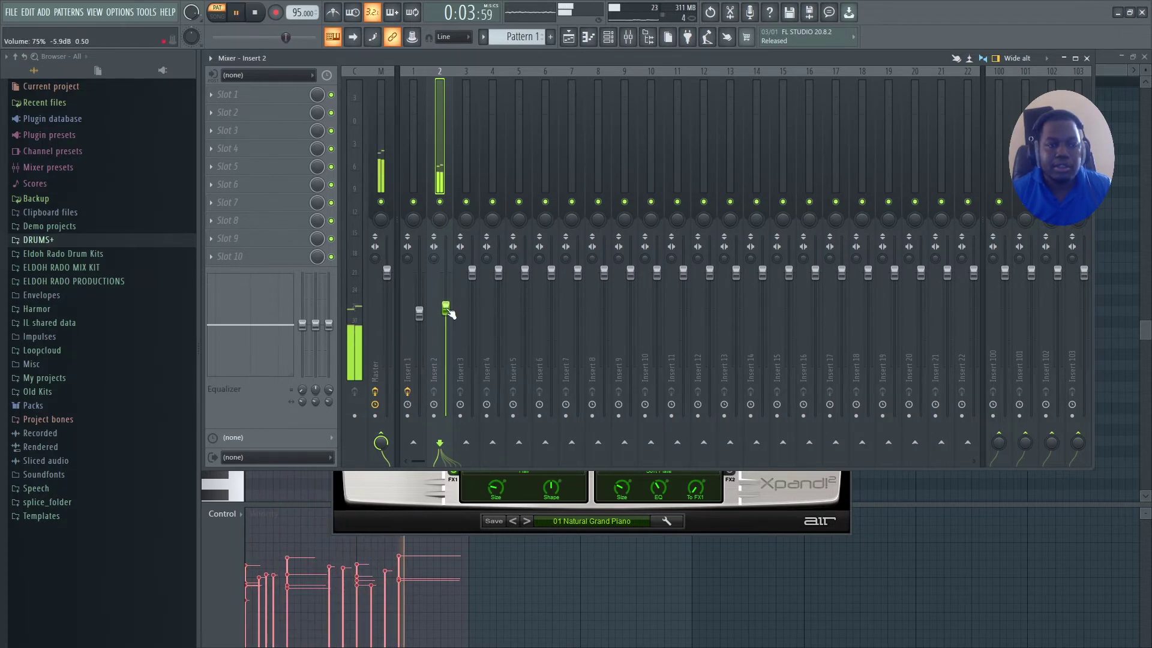
pyautogui.press('space')
pyautogui.click(264, 153)
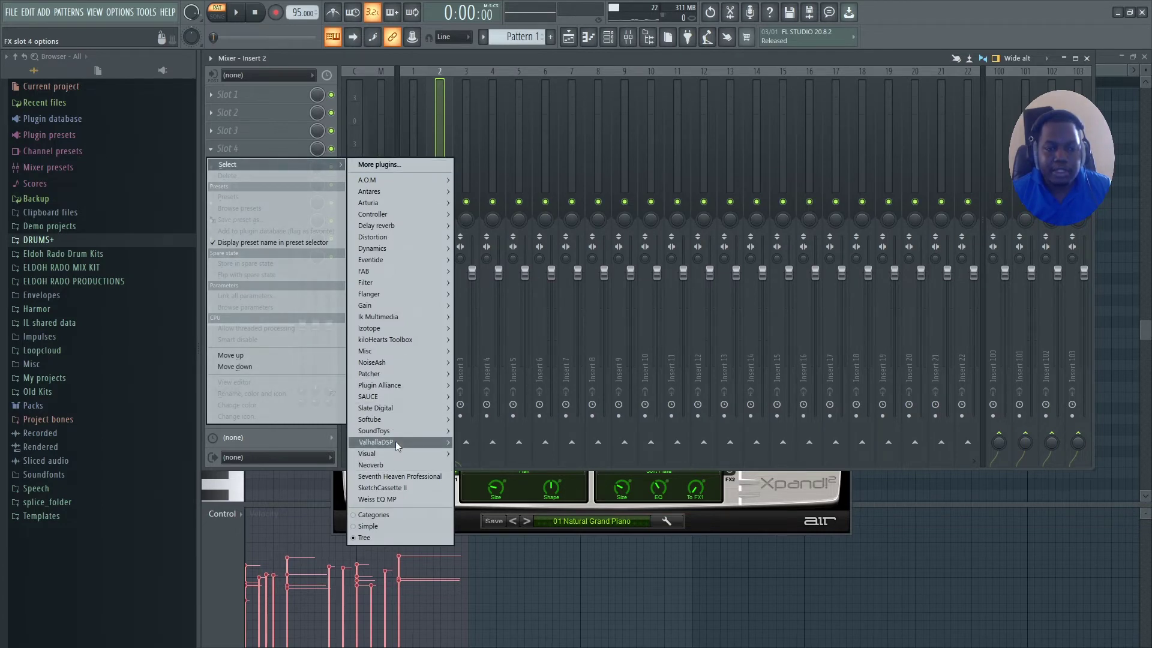
# Load Decapitator into Insert 2's fourth slot, raise drive to about 1.9, and lower the high cut
pyautogui.moveTo(401, 429)
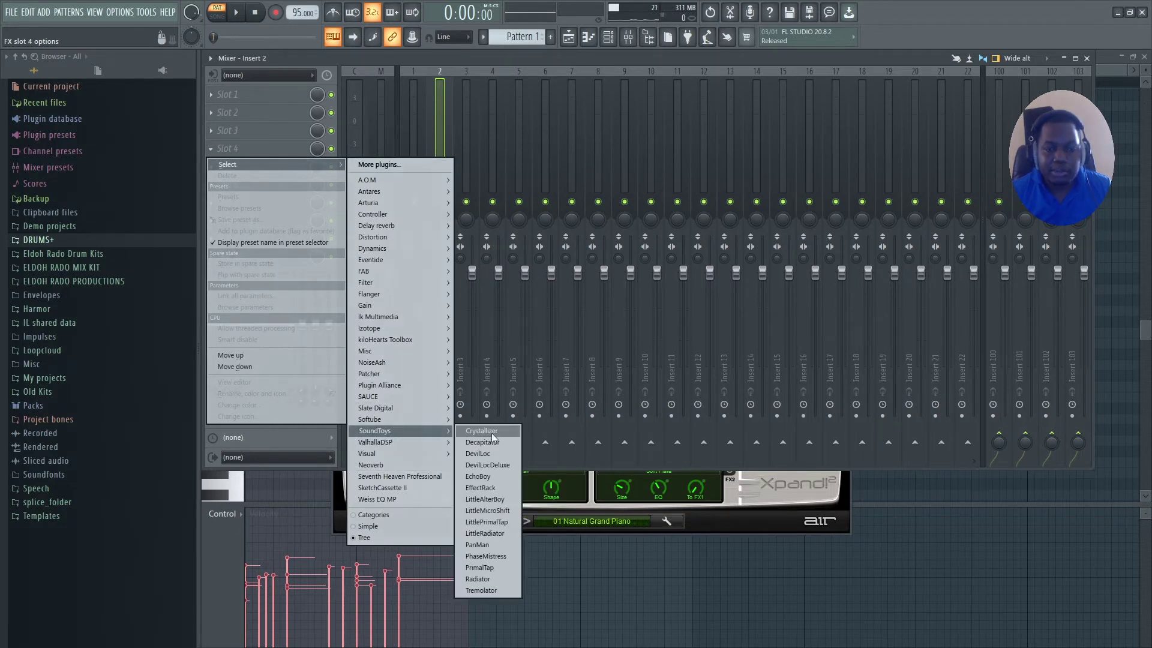
pyautogui.click(507, 444)
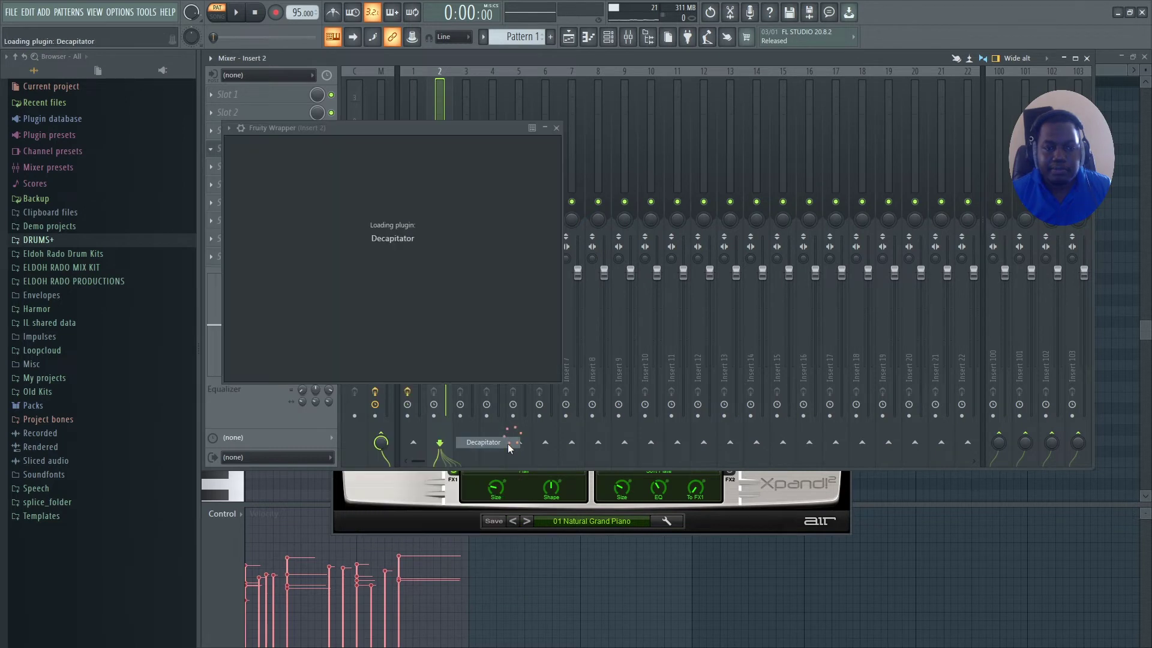
pyautogui.moveTo(563, 120); pyautogui.dragTo(609, 142)
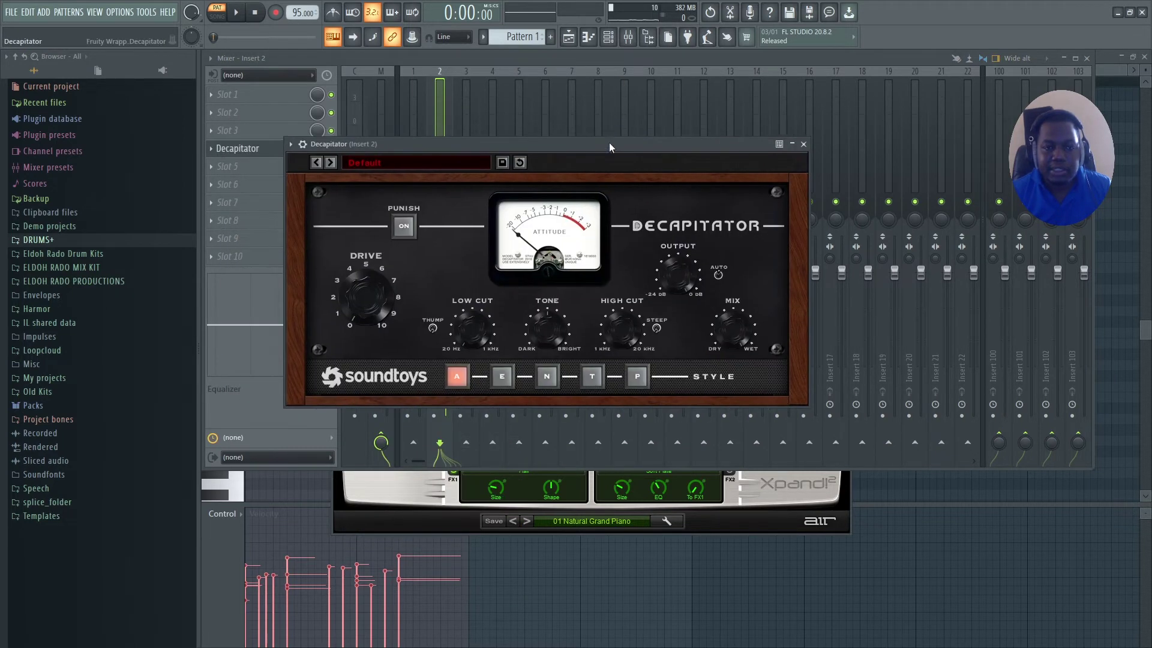
pyautogui.click(303, 145)
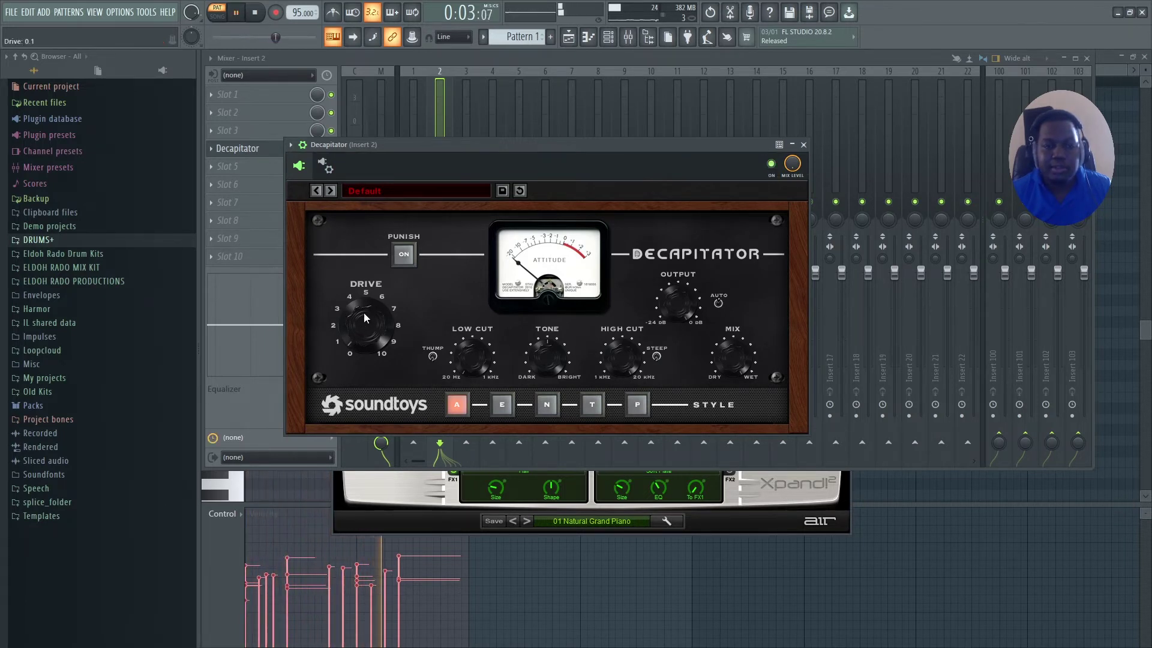
pyautogui.moveTo(364, 312); pyautogui.dragTo(368, 308)
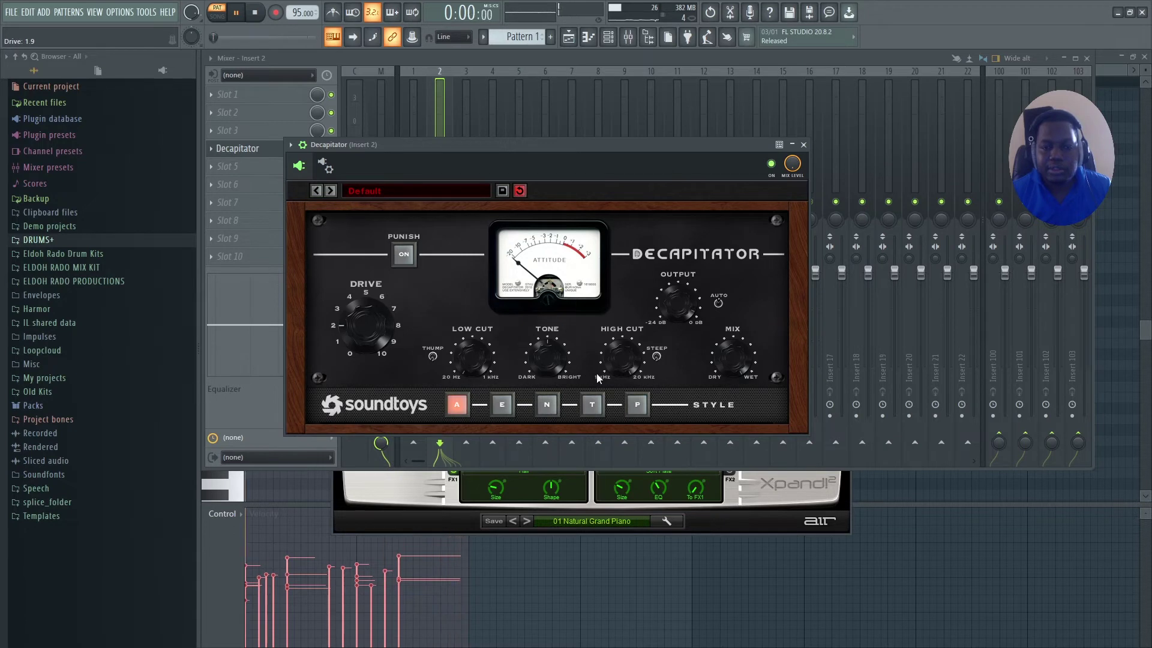
pyautogui.moveTo(632, 354)
pyautogui.mouseDown()
pyautogui.moveTo(615, 420)
pyautogui.moveTo(613, 367)
pyautogui.mouseUp()
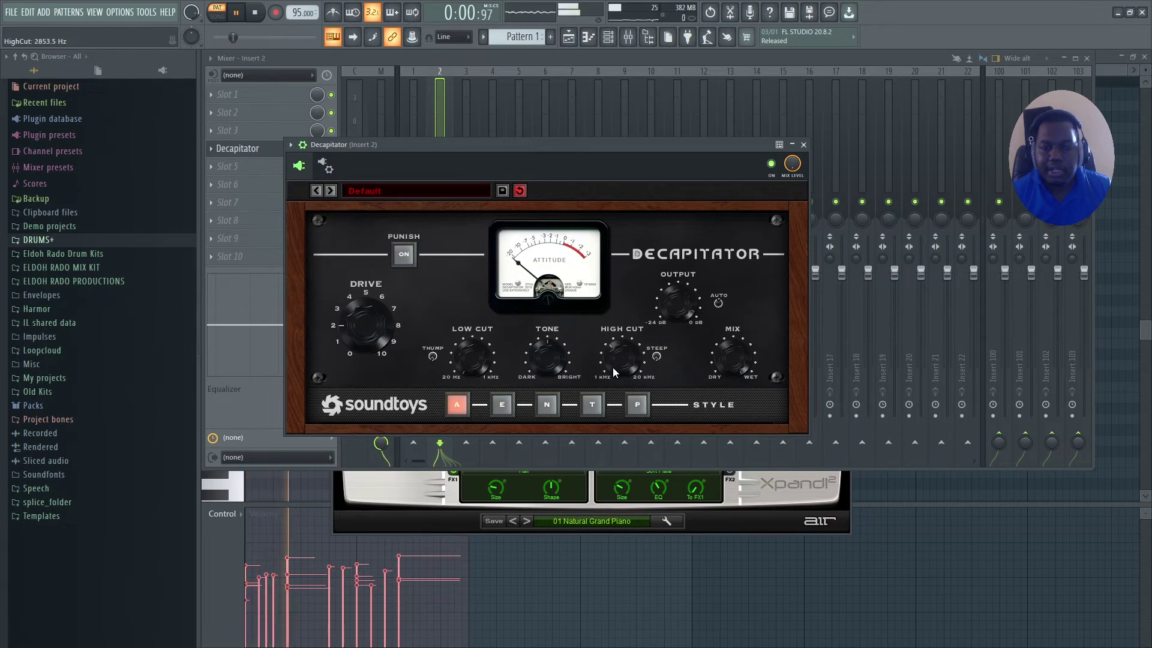
# Try Decapitator styles E, N and T, settle on P, and set high cut to about 3.8 kHz
pyautogui.click(502, 404)
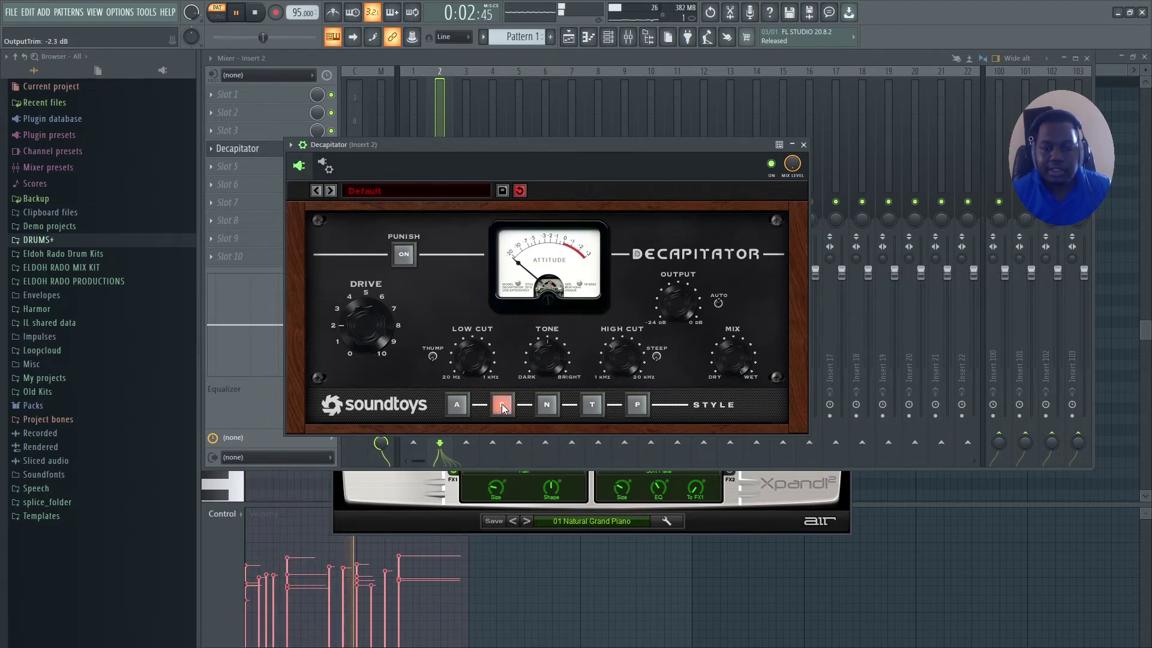
pyautogui.click(547, 405)
pyautogui.click(591, 405)
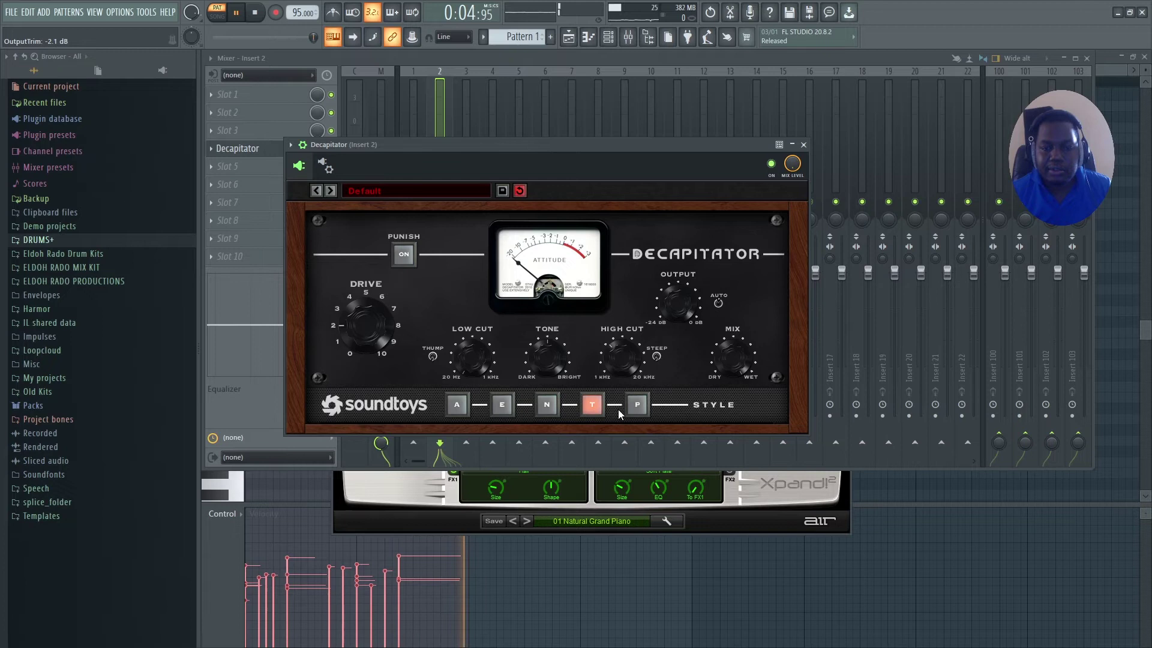
pyautogui.click(638, 405)
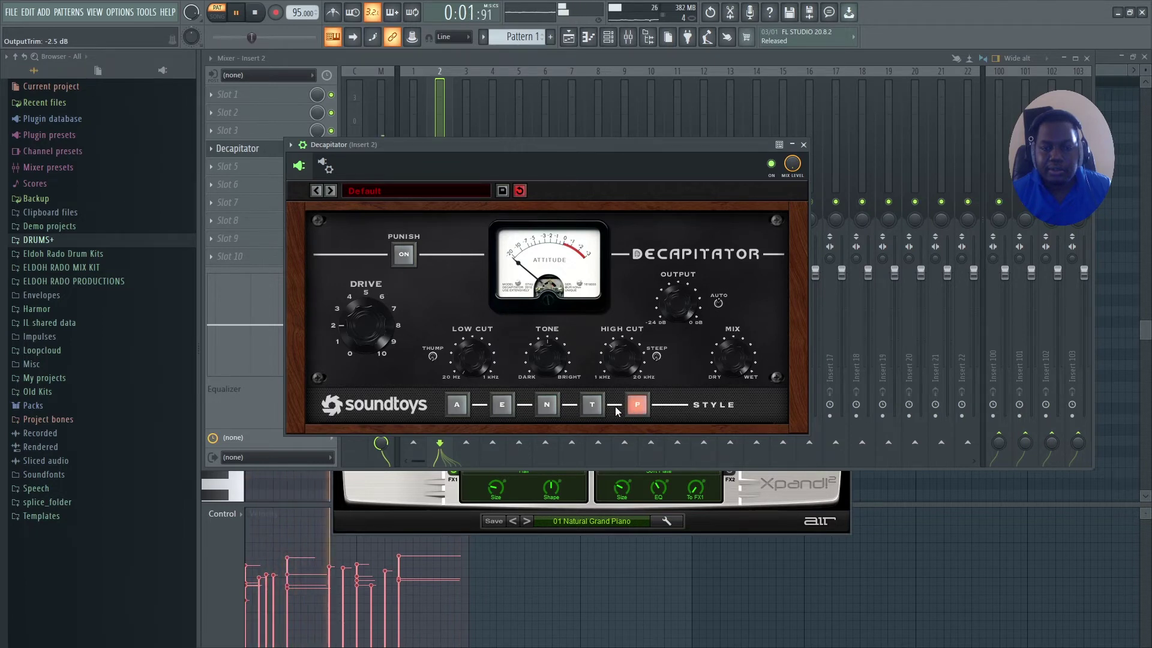
pyautogui.click(617, 367)
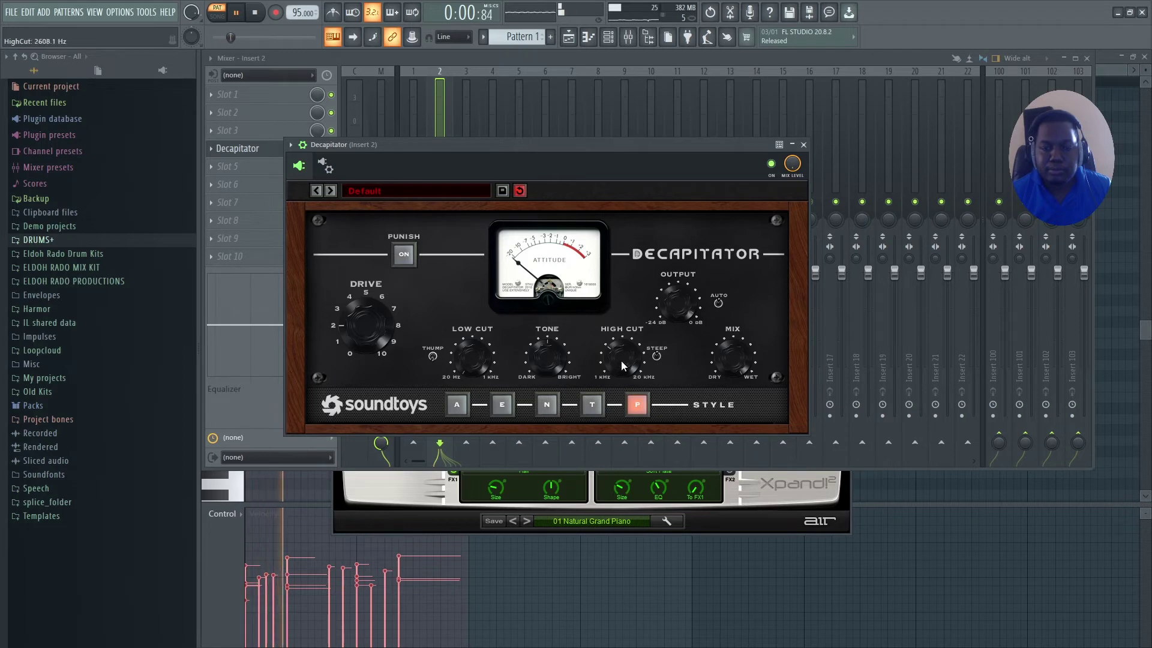
pyautogui.moveTo(621, 361); pyautogui.dragTo(624, 357)
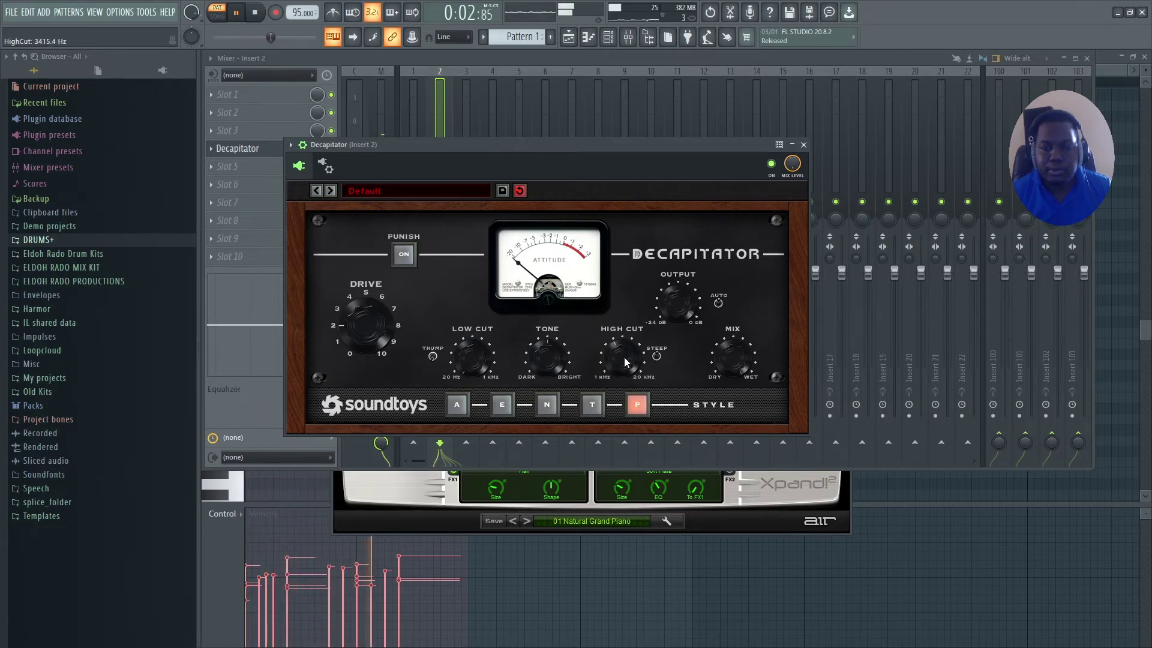
# Bypass Decapitator to compare, then brighten its tone to about 4.9 dB
pyautogui.click(771, 164)
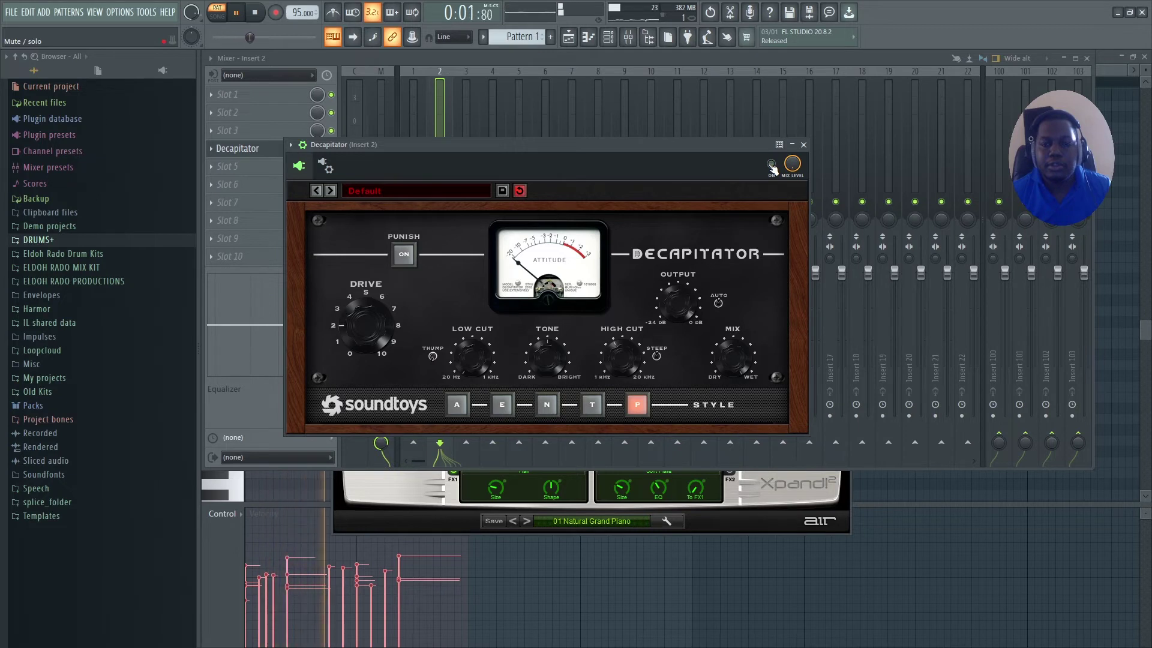
pyautogui.click(772, 165)
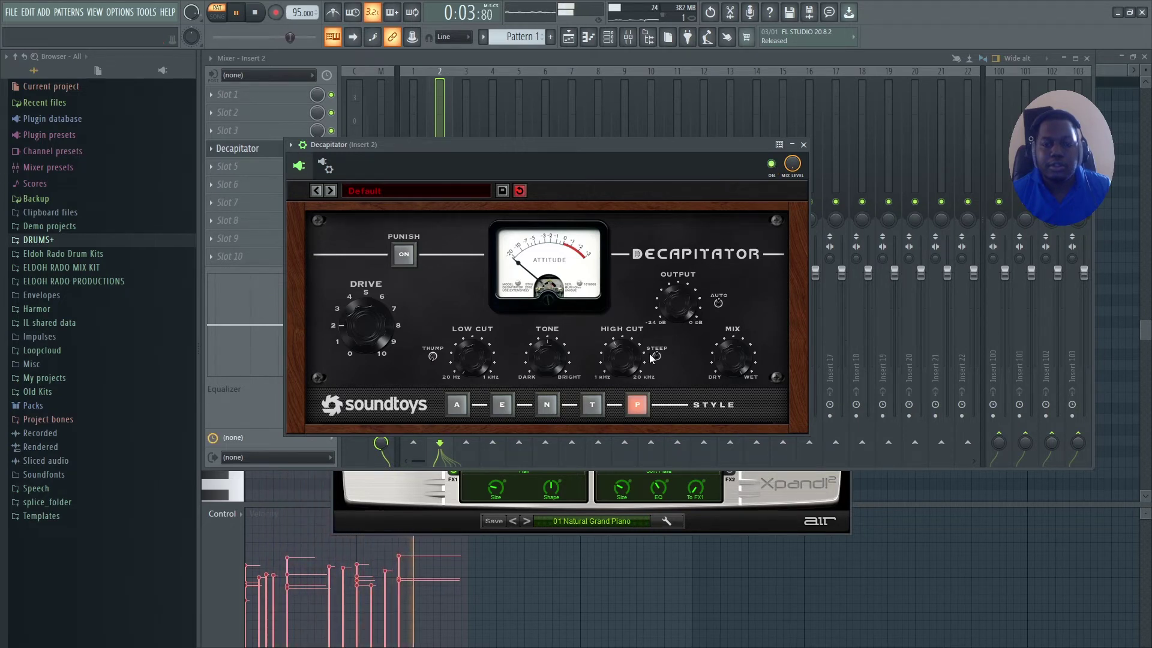
pyautogui.moveTo(552, 143); pyautogui.dragTo(570, 148)
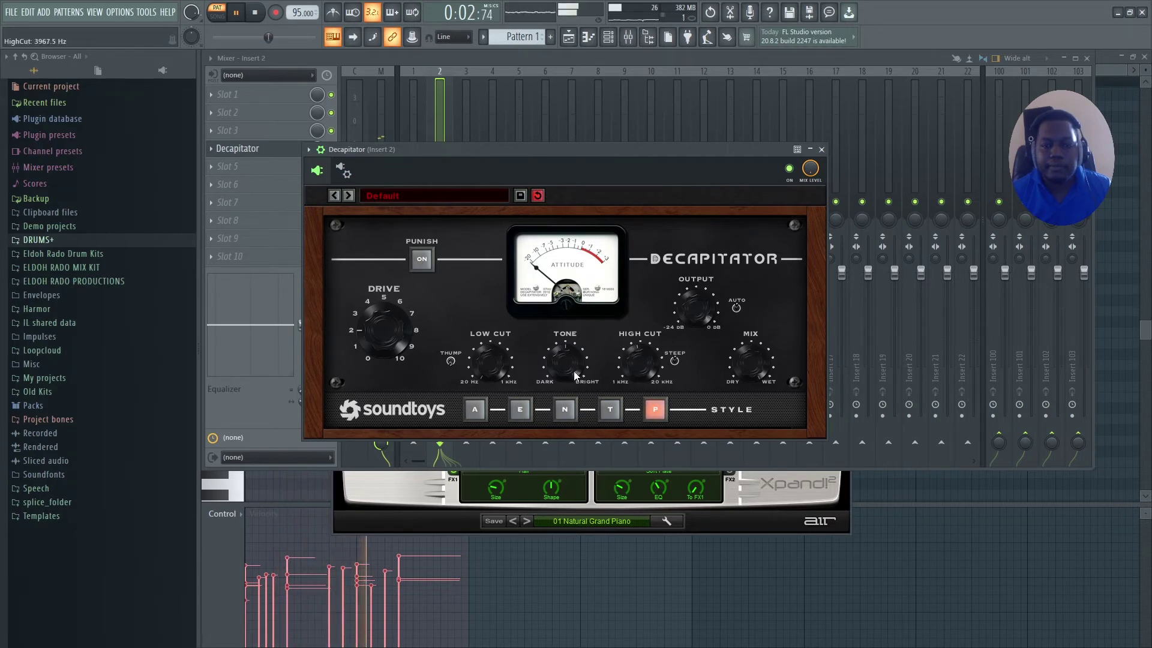
pyautogui.moveTo(573, 369); pyautogui.dragTo(584, 351)
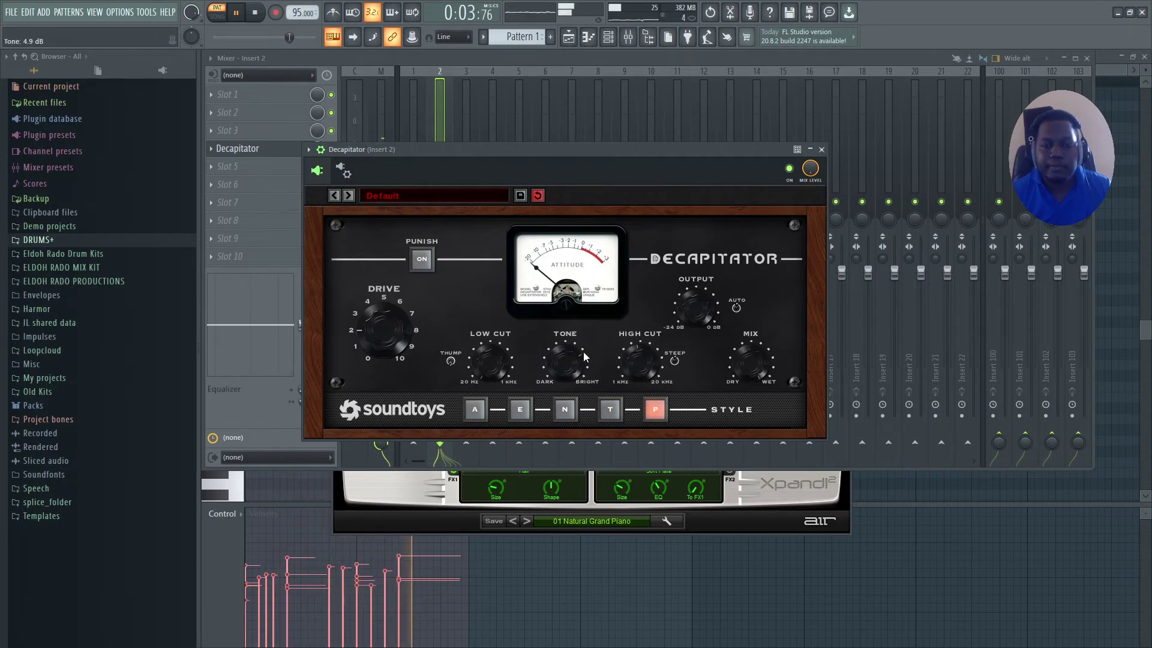
pyautogui.click(642, 362)
pyautogui.moveTo(655, 148); pyautogui.dragTo(666, 146)
pyautogui.press('space')
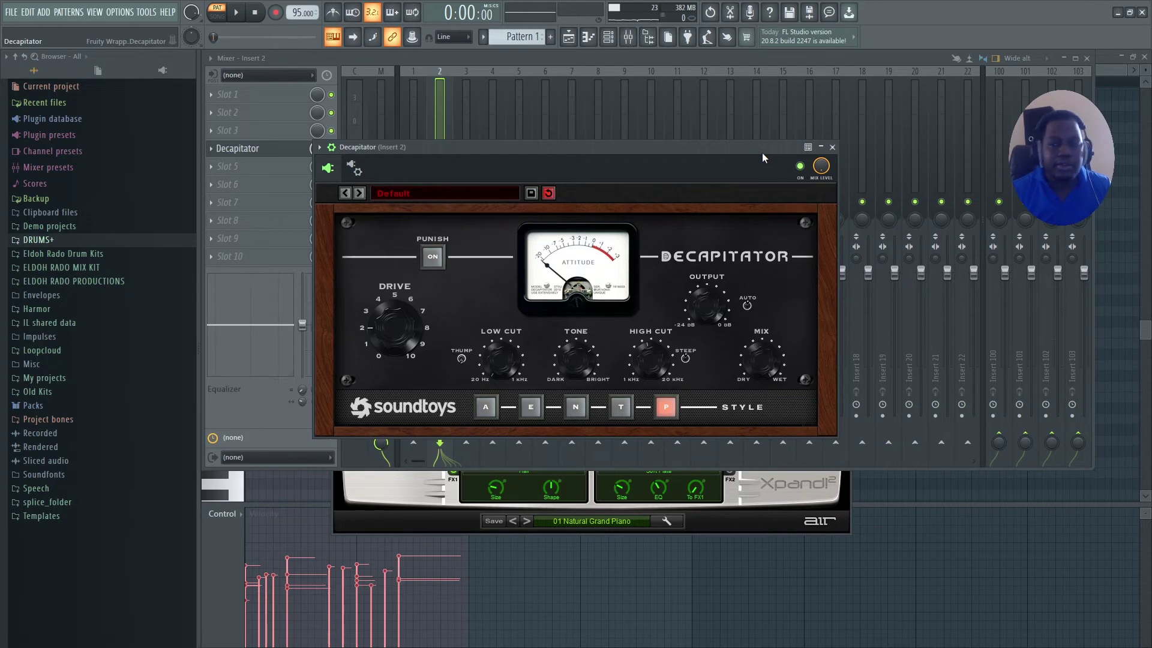
# Load Fruity Reeverb 2 into Insert 100's first effect slot with the Large Hall preset
pyautogui.click(992, 137)
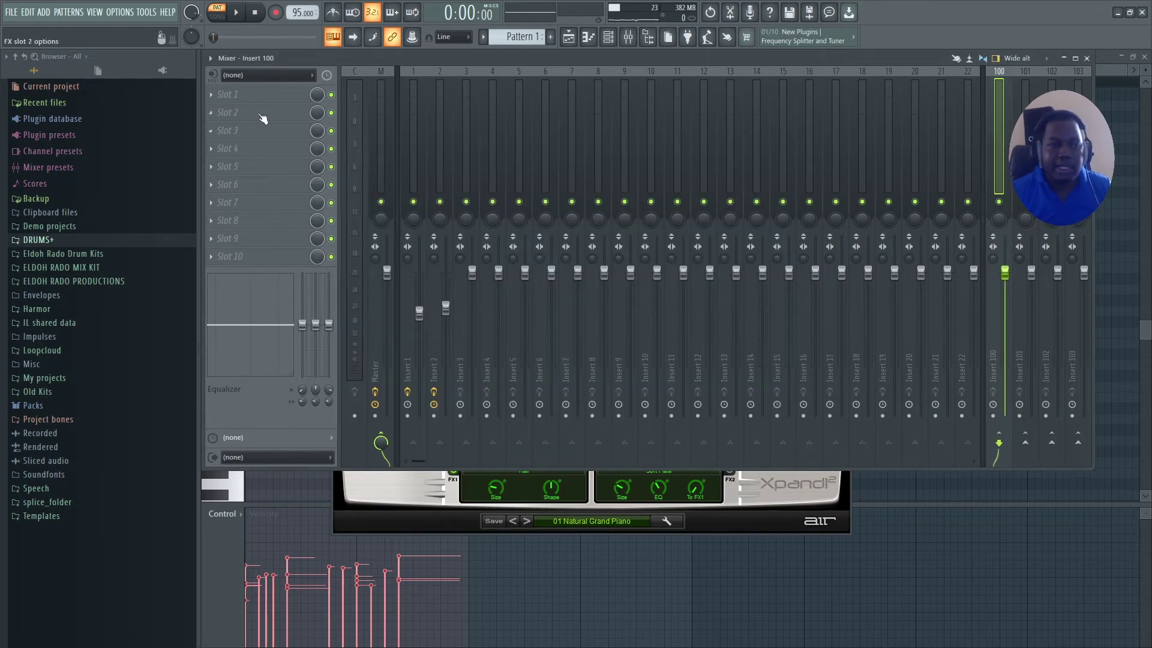
pyautogui.click(274, 96)
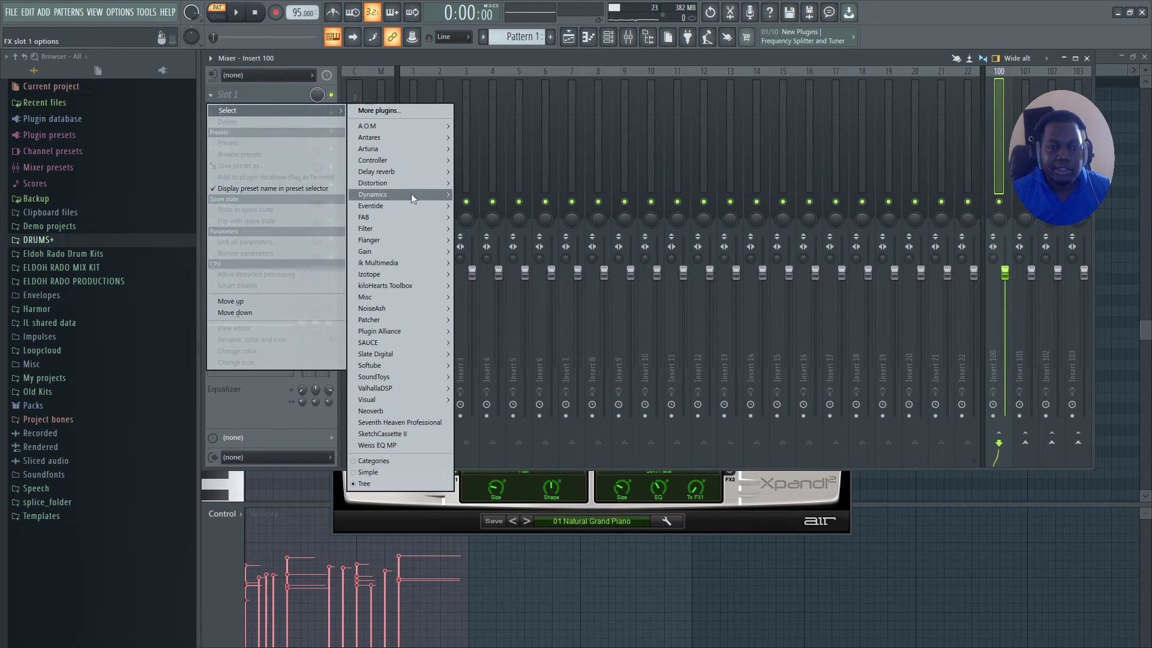
pyautogui.moveTo(406, 171)
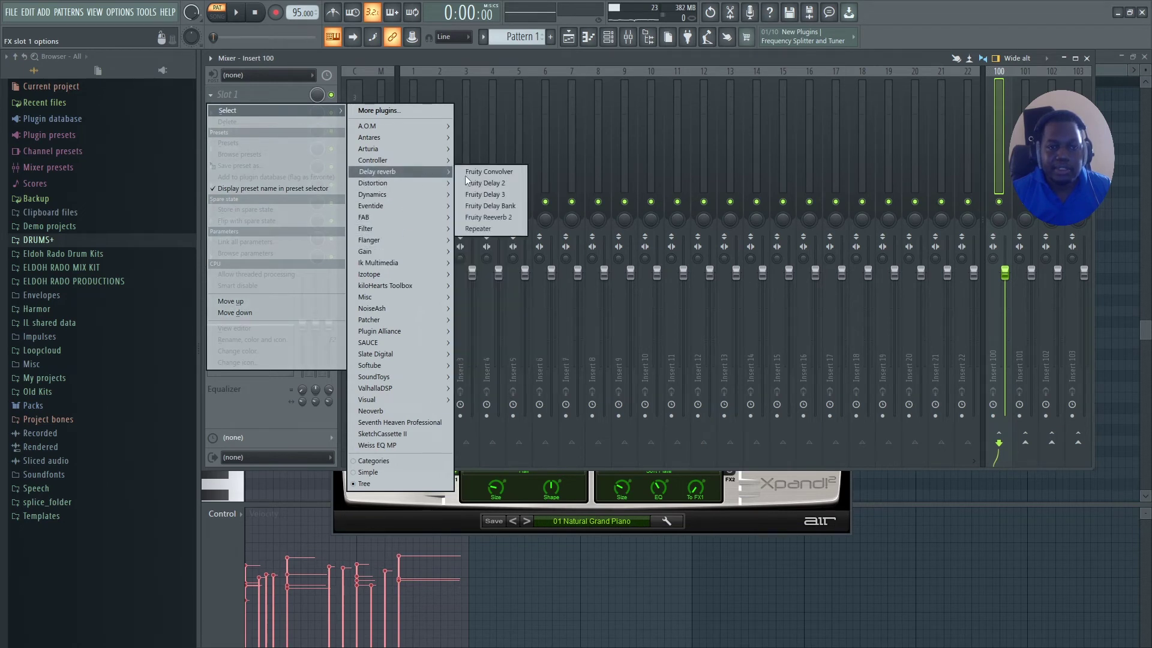
pyautogui.click(498, 219)
pyautogui.click(503, 145)
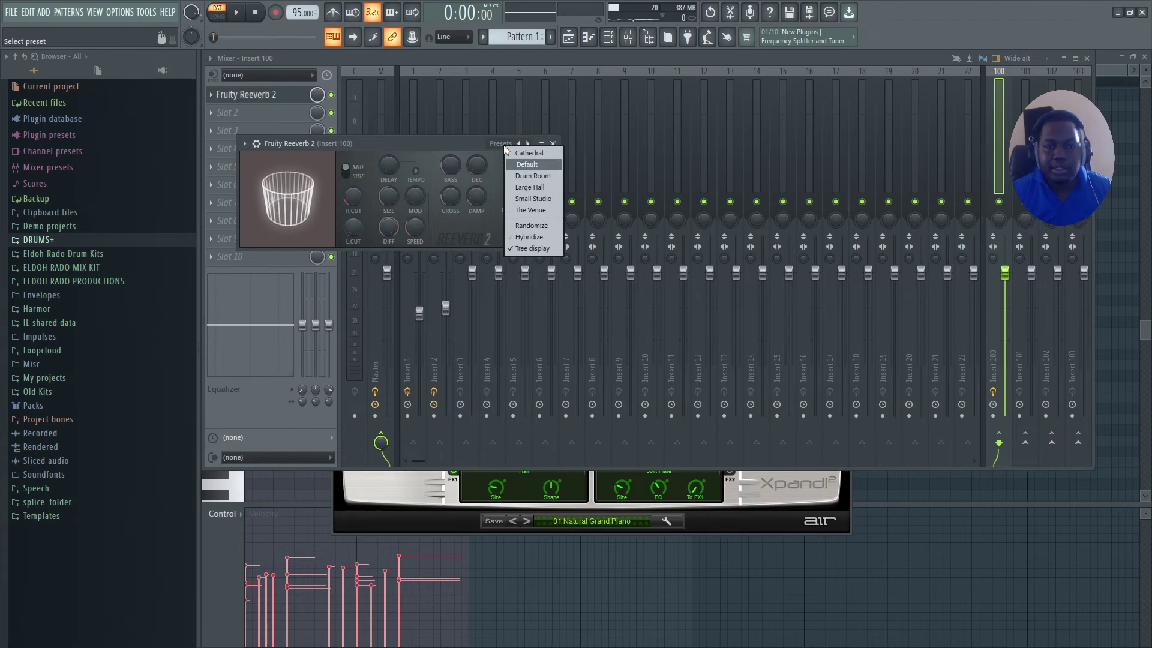
pyautogui.click(532, 191)
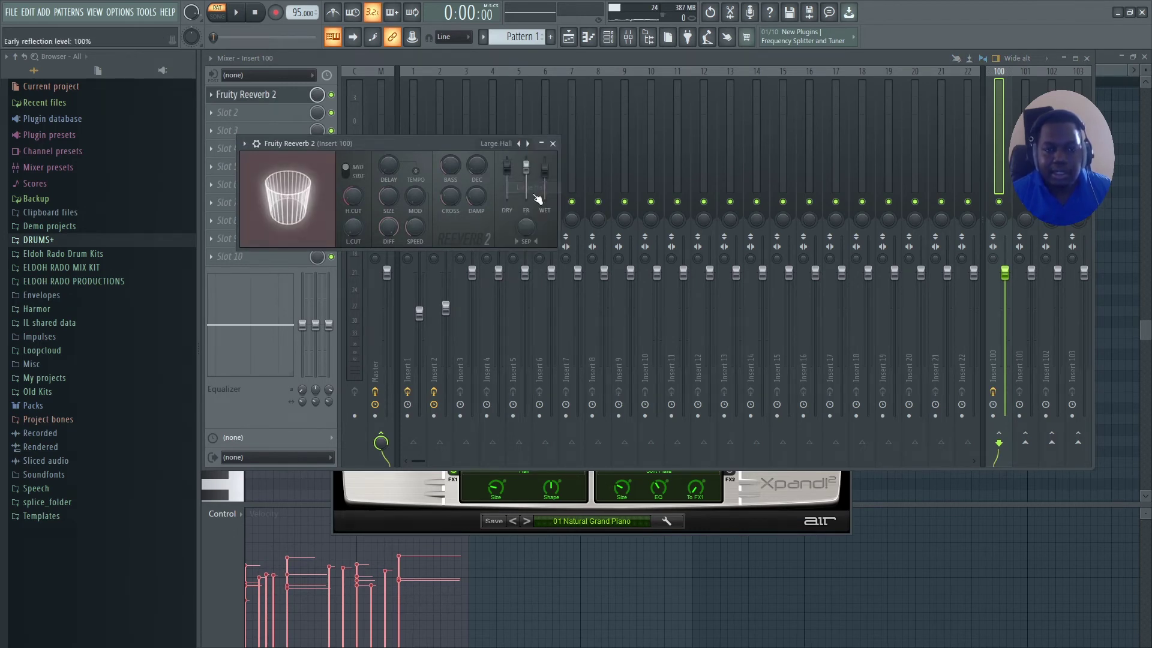
pyautogui.moveTo(440, 145); pyautogui.dragTo(634, 305)
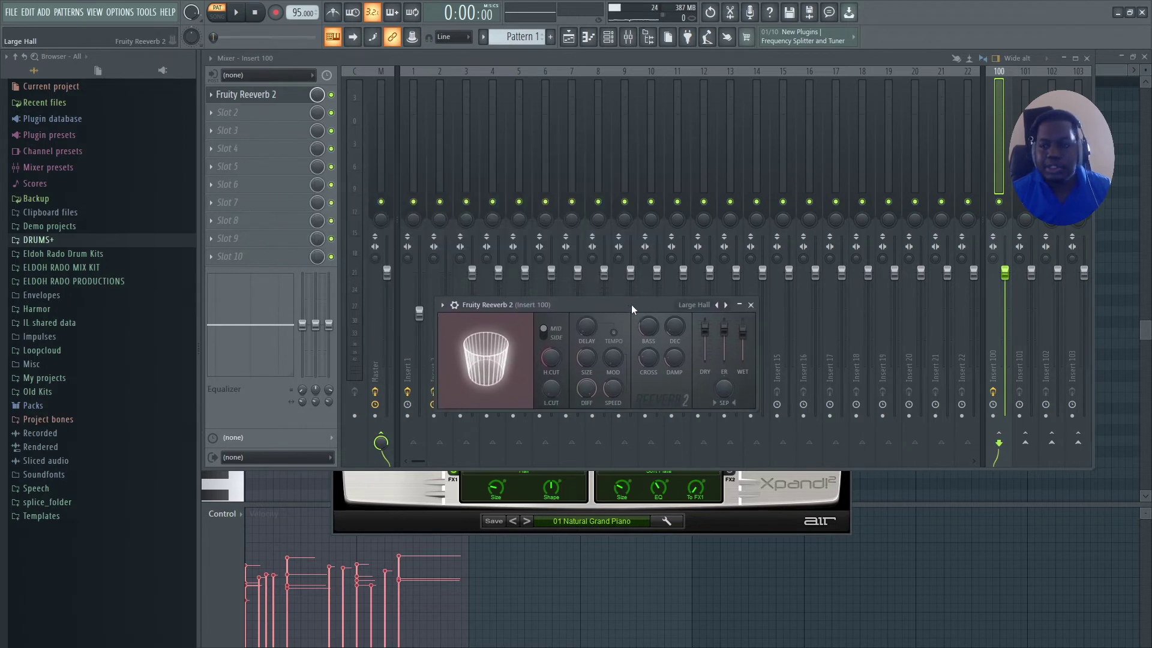
# With Insert 2 selected and playing, set its send to the Insert 100 reverb to about 30%
pyautogui.click(437, 158)
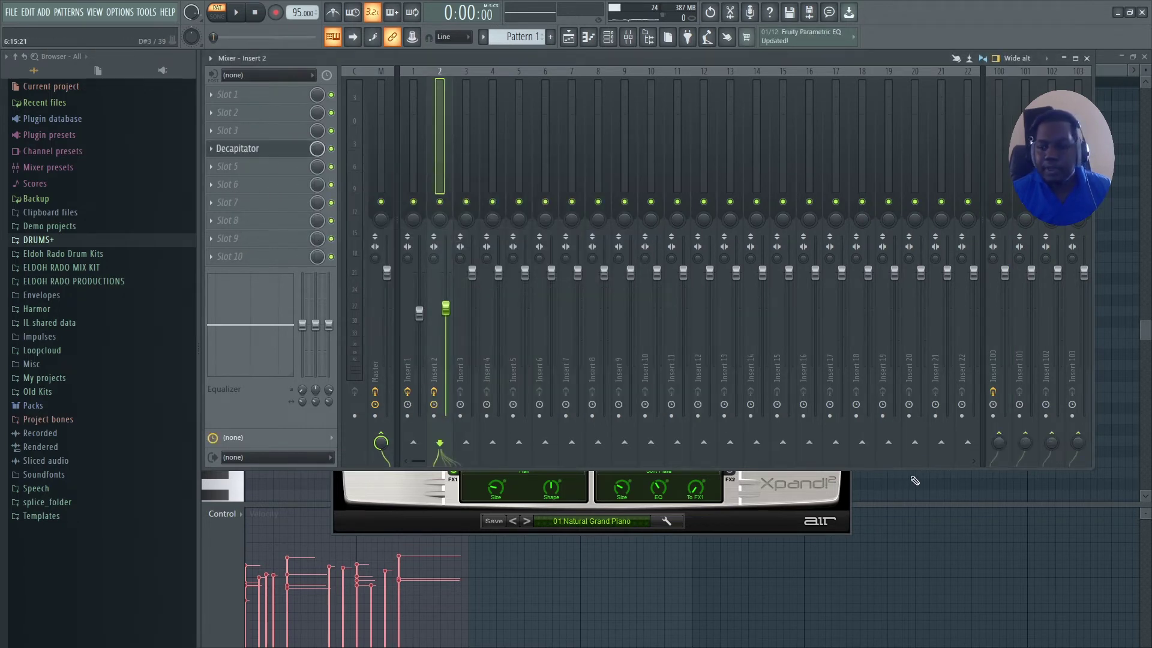
pyautogui.press('space')
pyautogui.moveTo(999, 443); pyautogui.dragTo(1001, 450)
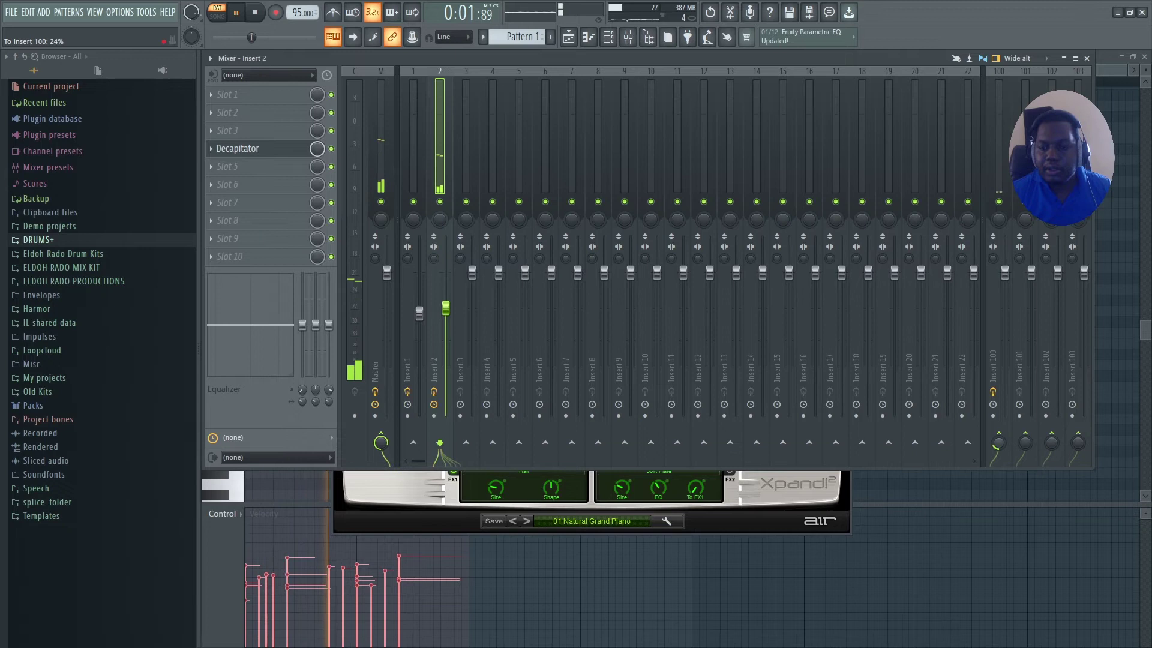
pyautogui.scroll(5, 998, 444)
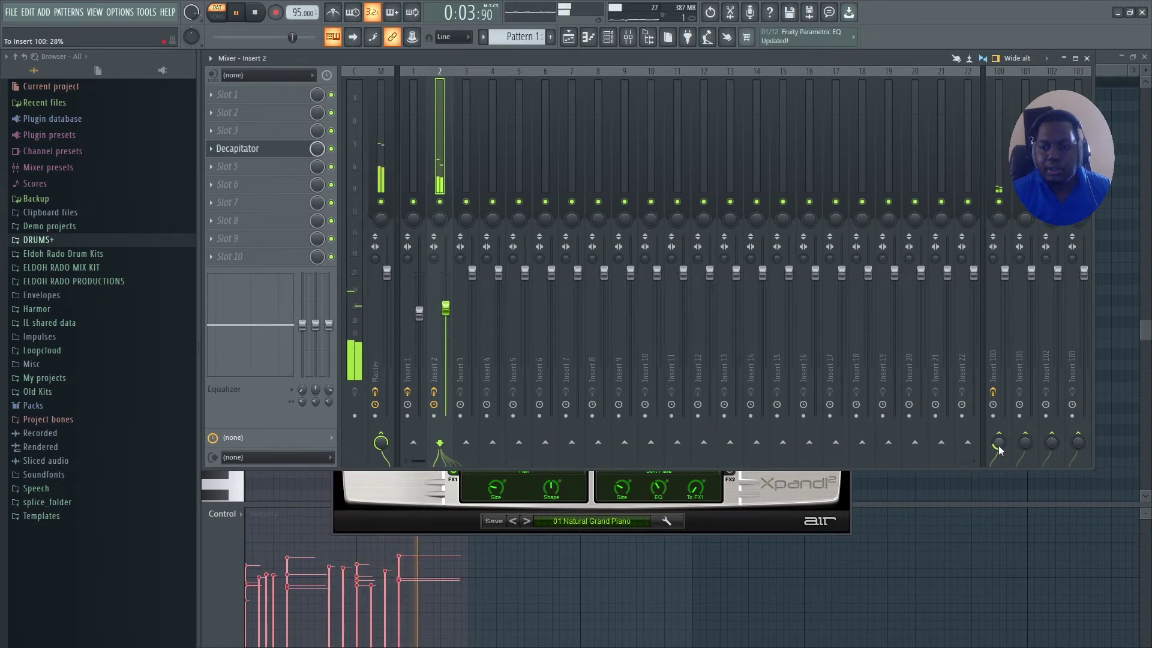
pyautogui.moveTo(999, 447); pyautogui.dragTo(998, 446)
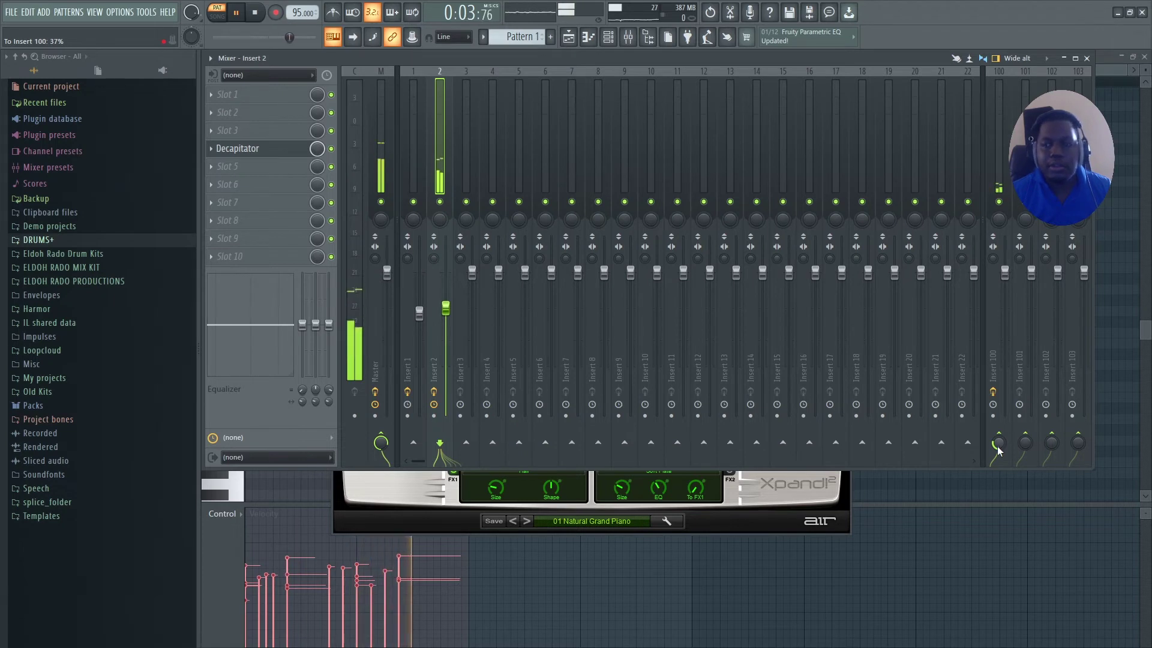
pyautogui.press('space')
# Add Fruity Parametric EQ 2 to Insert 100's second slot, after the reverb
pyautogui.click(994, 182)
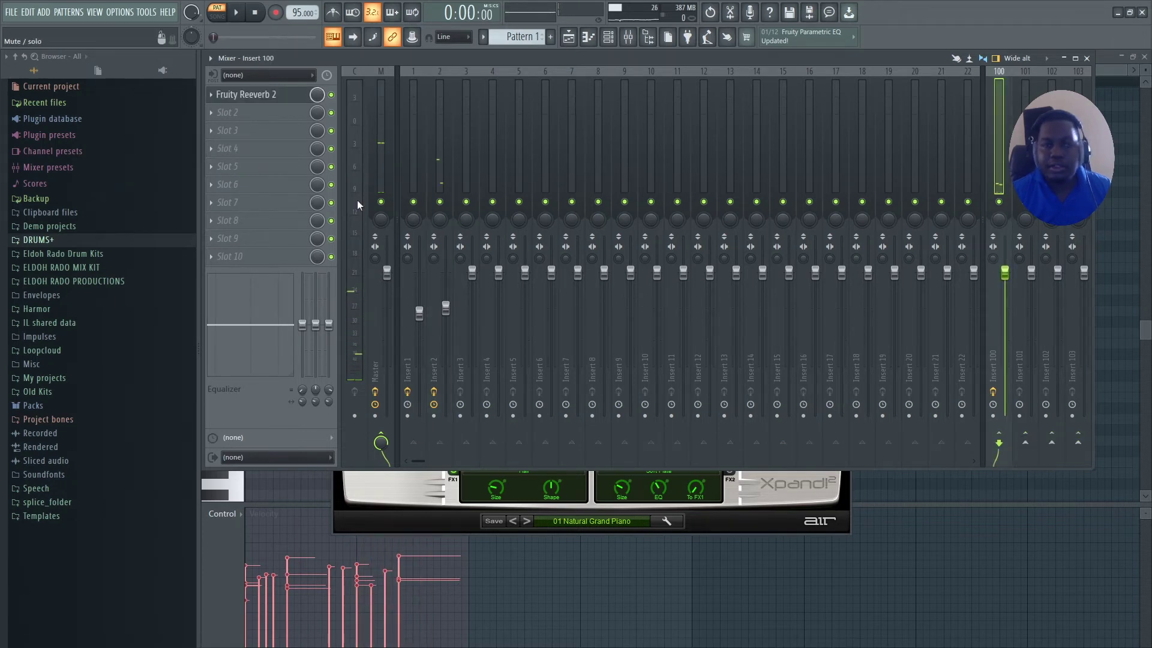
pyautogui.click(258, 113)
pyautogui.moveTo(394, 258)
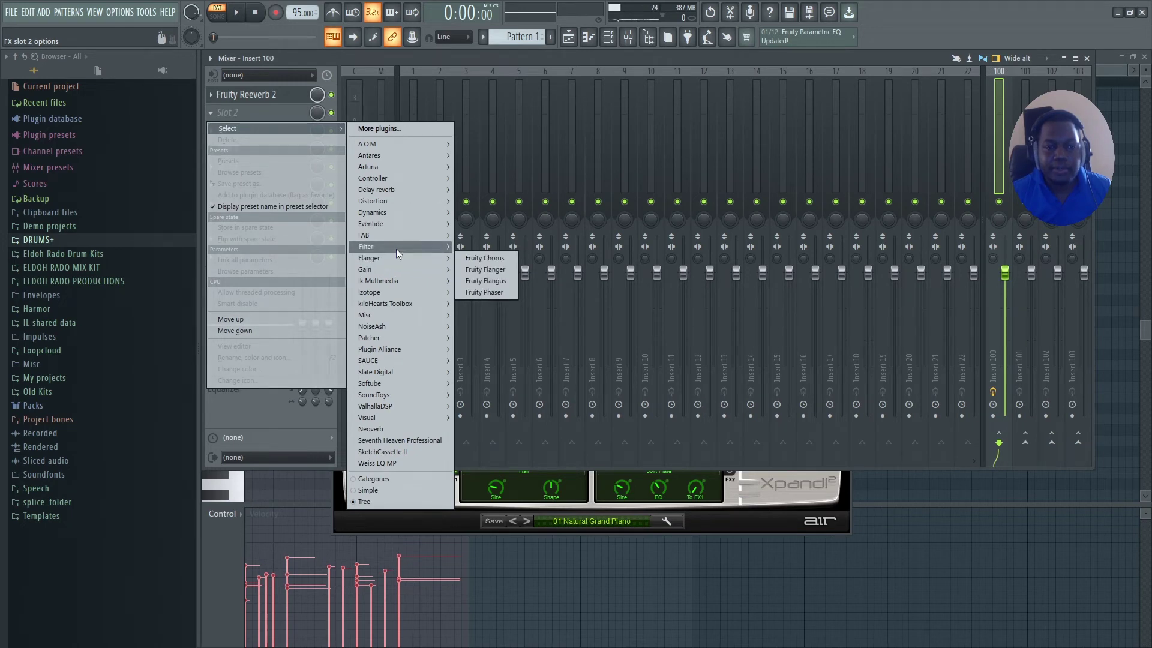
pyautogui.click(502, 294)
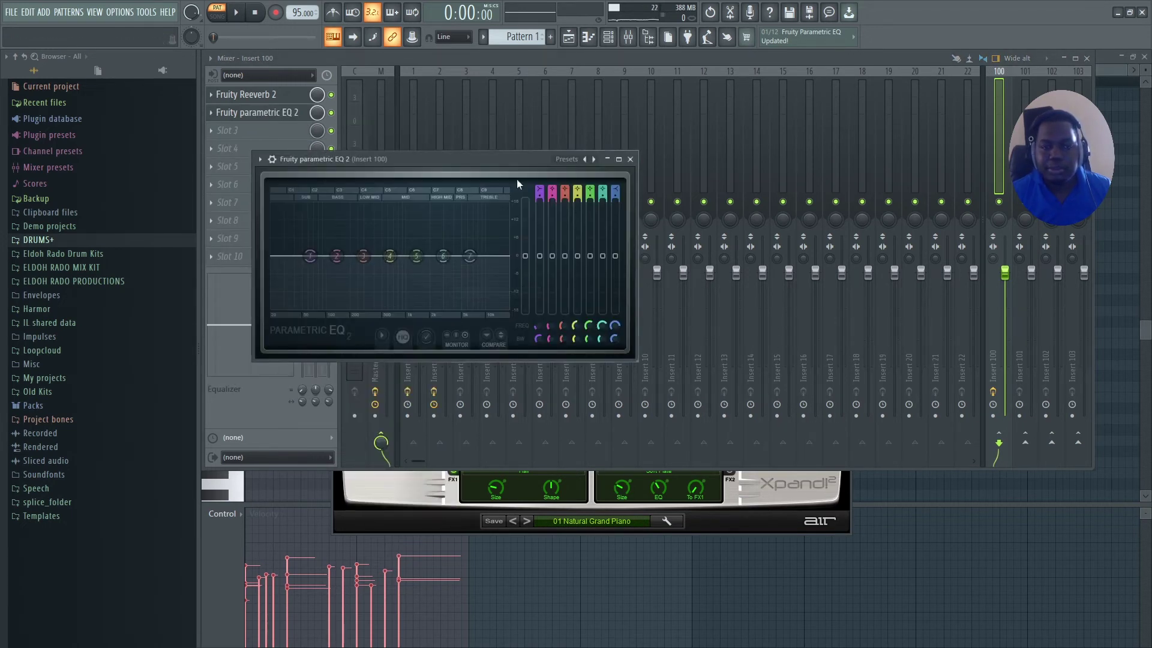
pyautogui.moveTo(636, 356); pyautogui.dragTo(921, 525)
# Shape the reverb EQ: low cut at 136 Hz, high roll-off near 7.6 kHz, 3.4 dB dip at 2782 Hz
pyautogui.press('space')
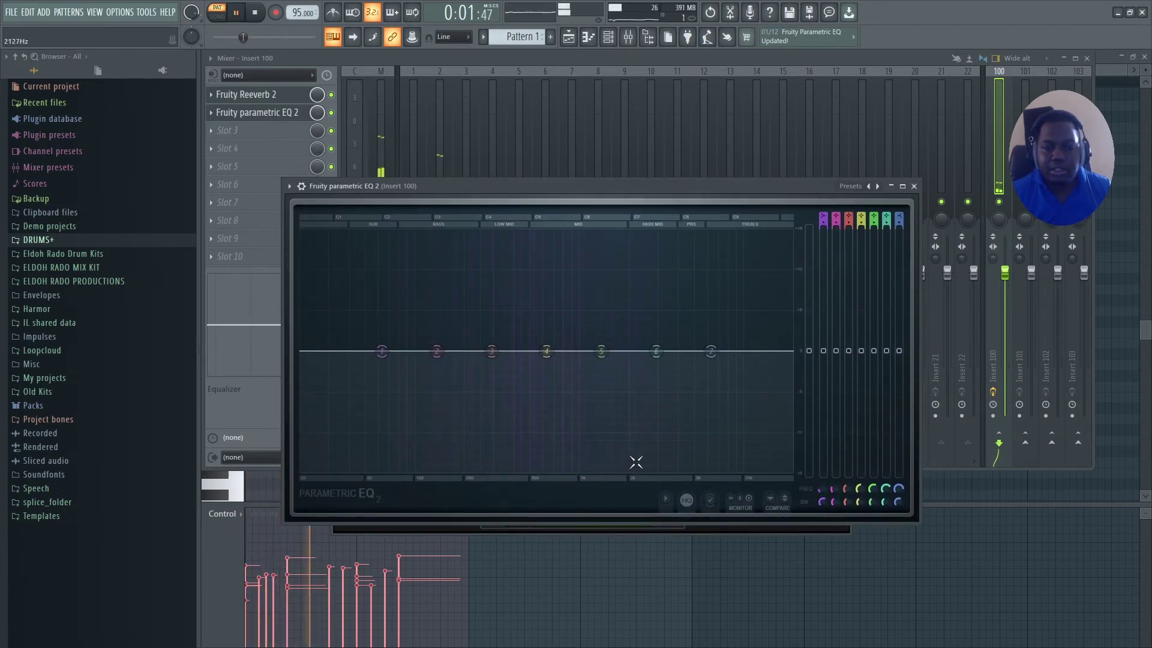
pyautogui.moveTo(712, 353); pyautogui.dragTo(664, 463)
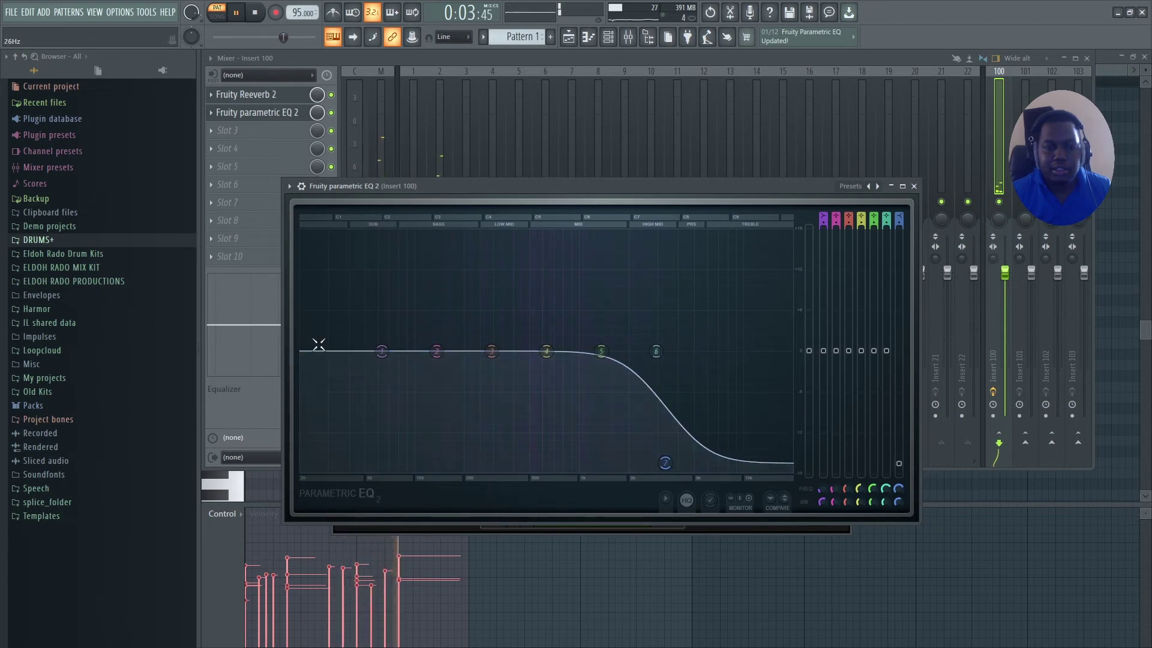
pyautogui.press('space')
pyautogui.scroll(3, 823, 217)
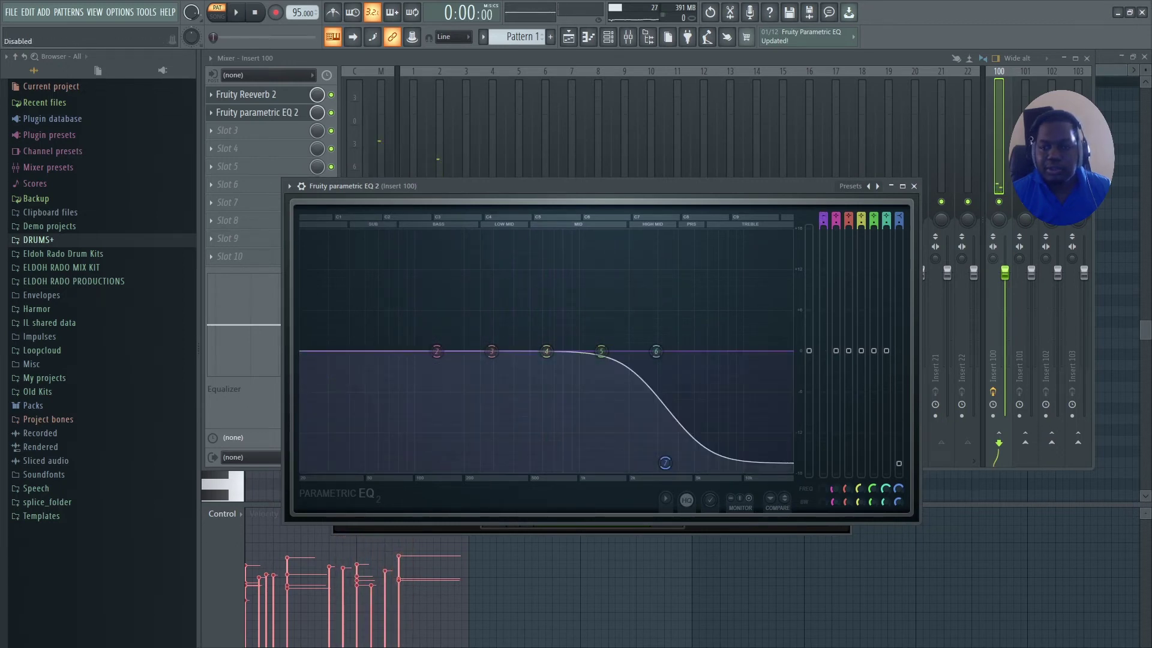
pyautogui.scroll(-2, 823, 217)
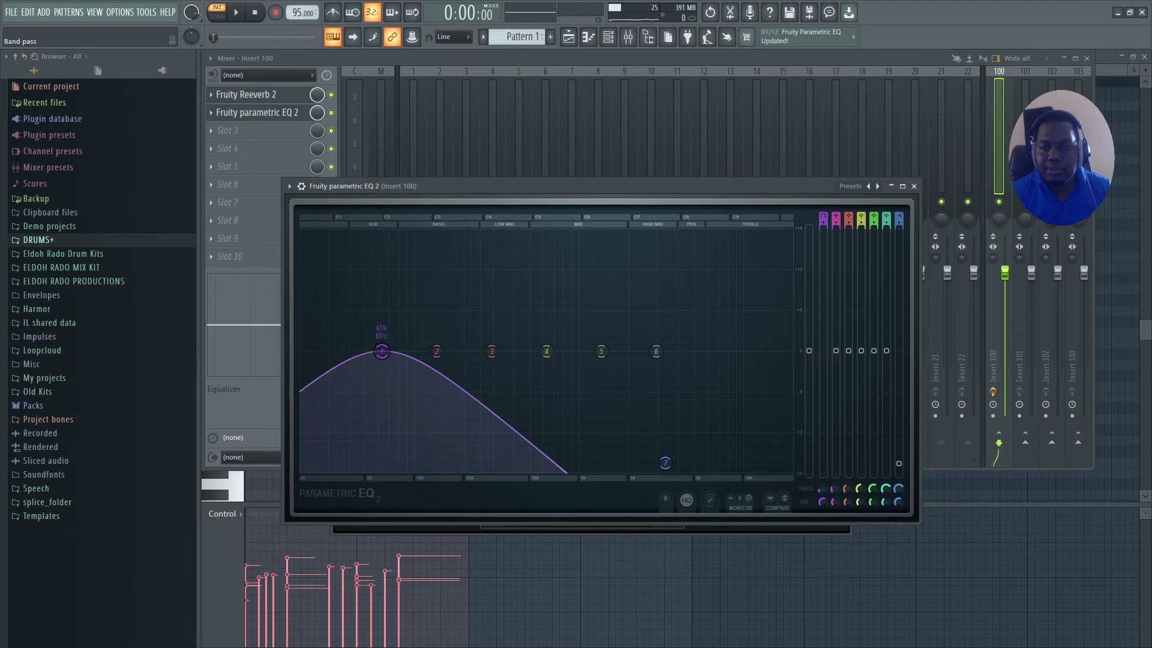
pyautogui.press('space')
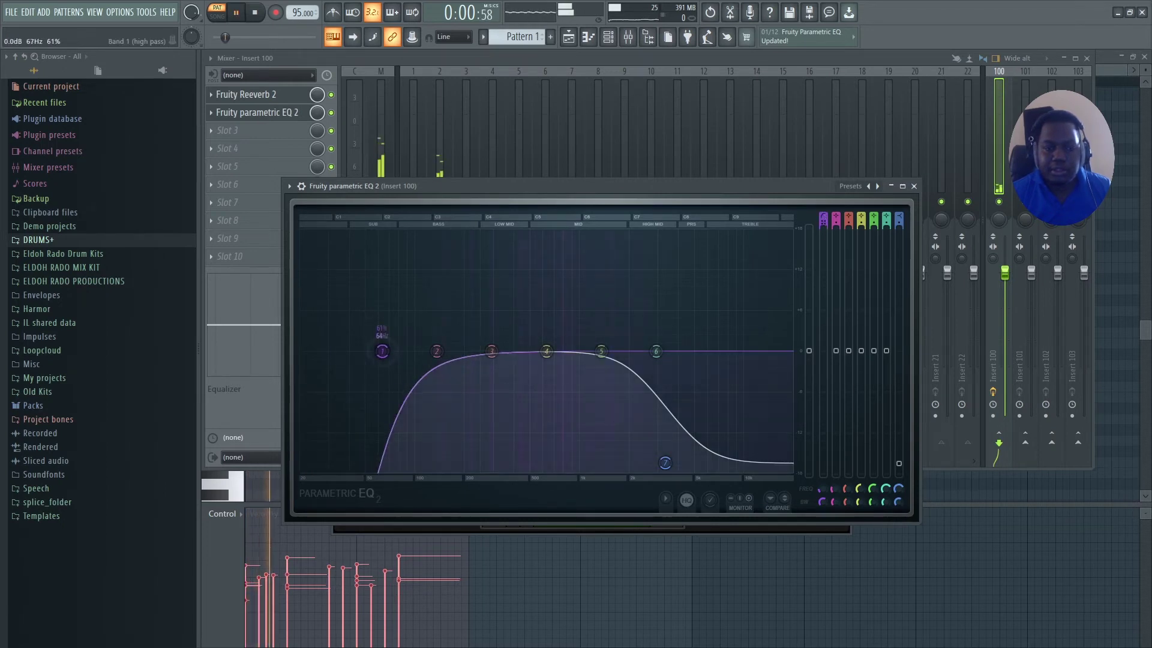
pyautogui.moveTo(381, 351); pyautogui.dragTo(413, 353)
pyautogui.moveTo(665, 462); pyautogui.dragTo(726, 467)
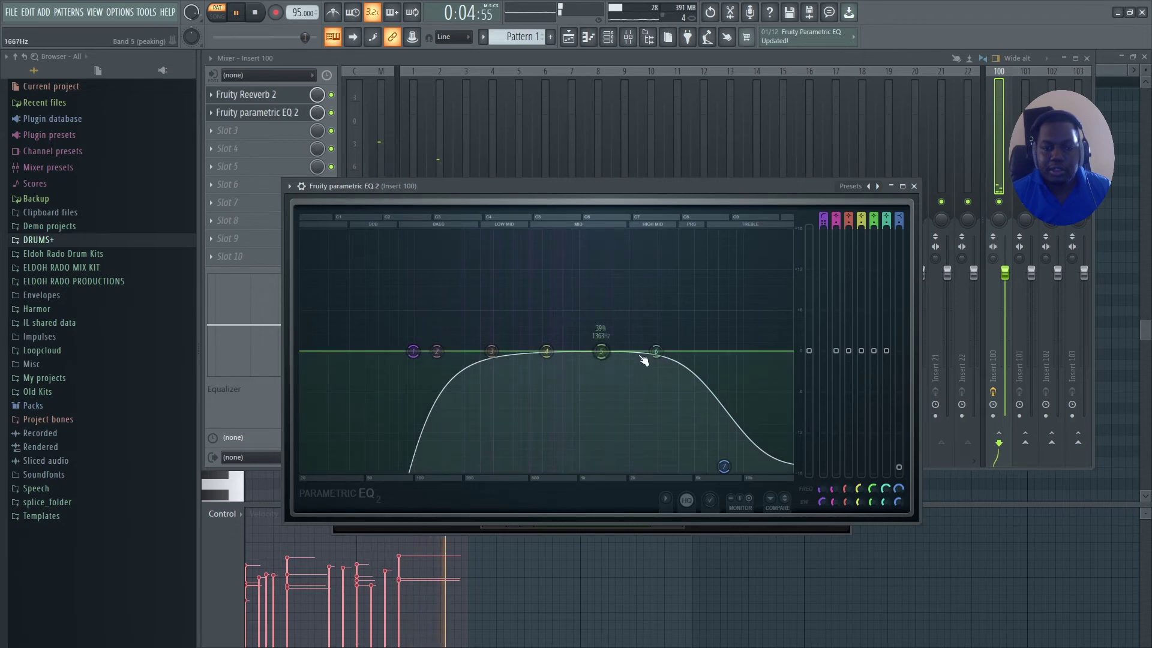
pyautogui.moveTo(656, 351); pyautogui.dragTo(668, 373)
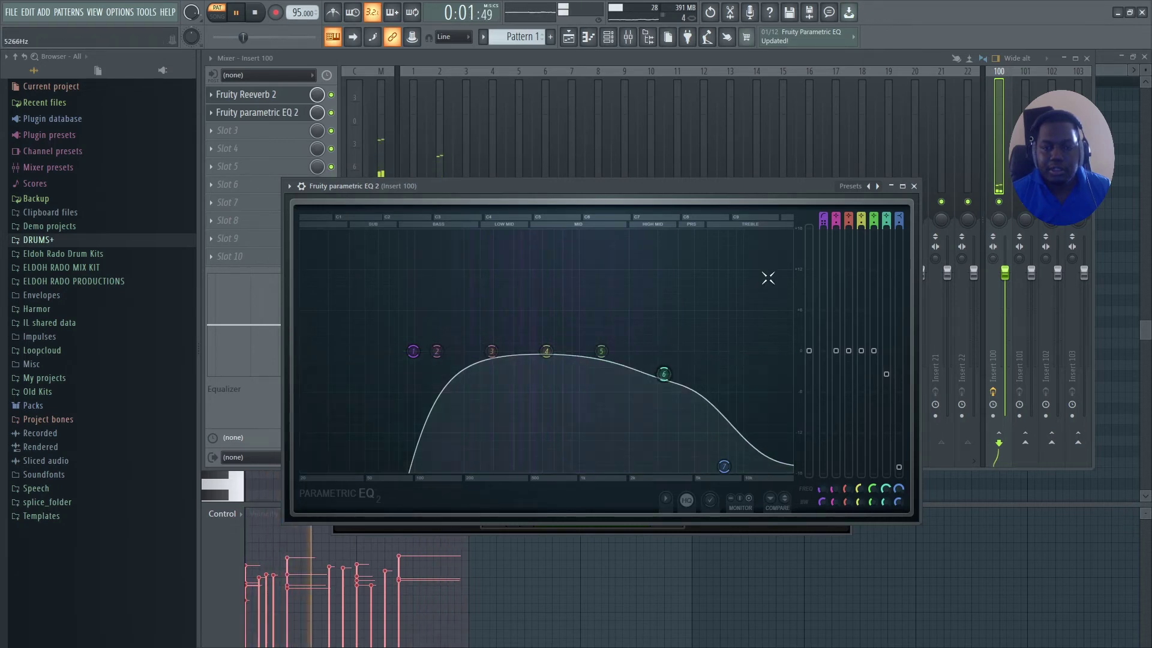
pyautogui.press('space')
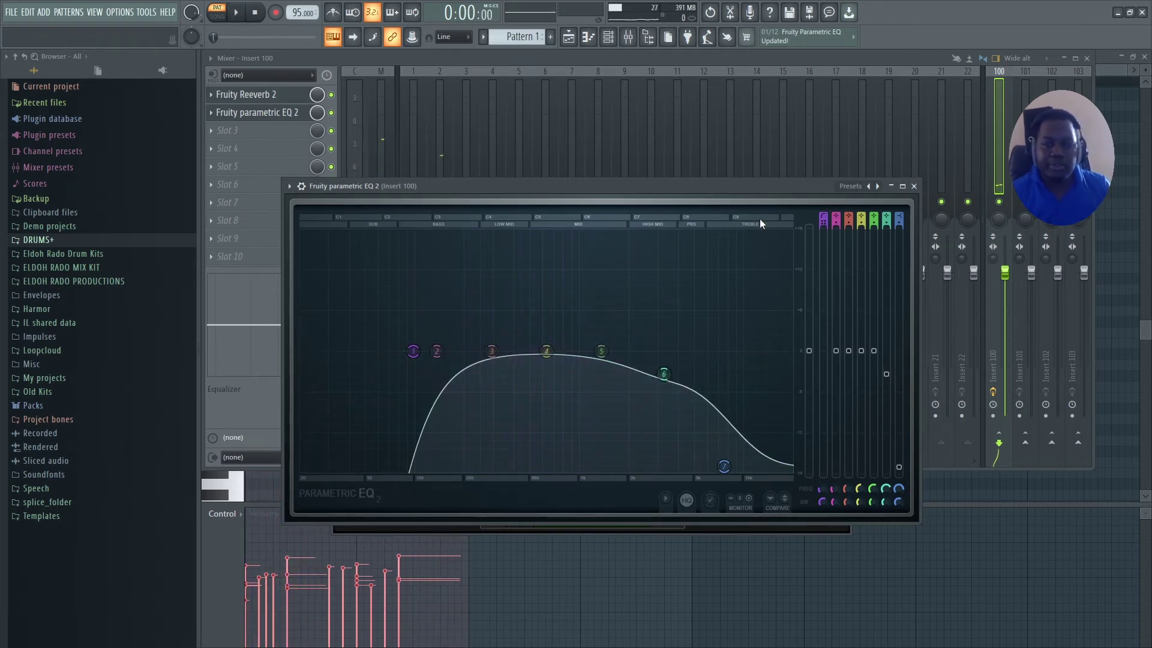
# Load BPB Saturator into Insert 2's slot 5 with Tube about 24% and Tape about 22%
pyautogui.click(913, 187)
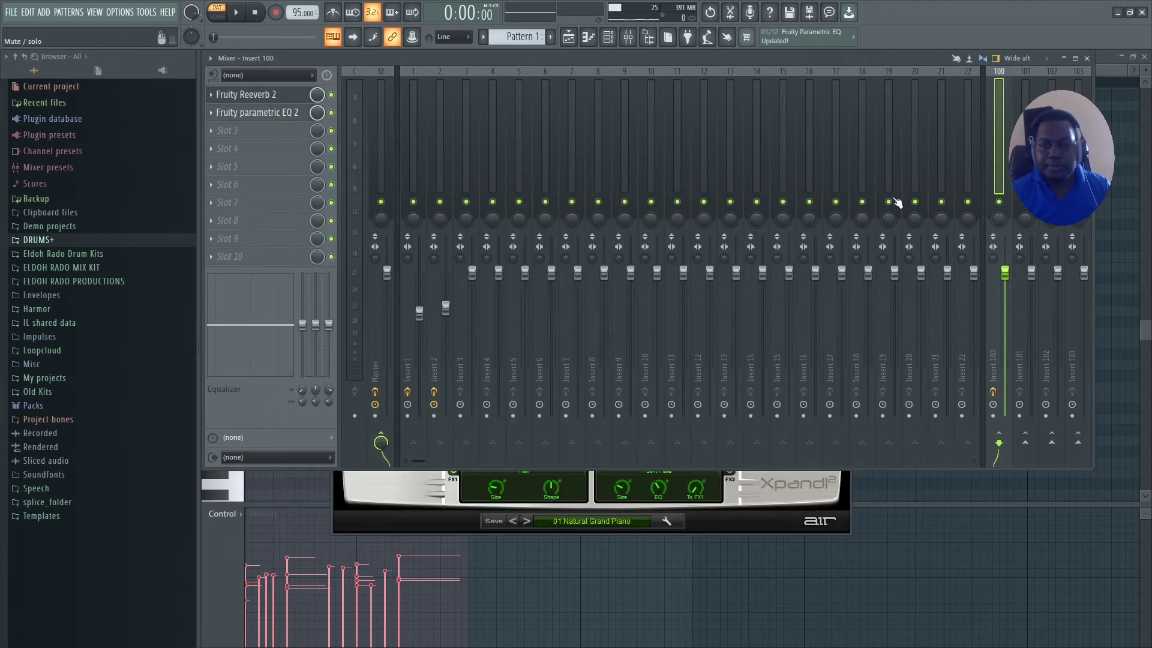
pyautogui.click(442, 192)
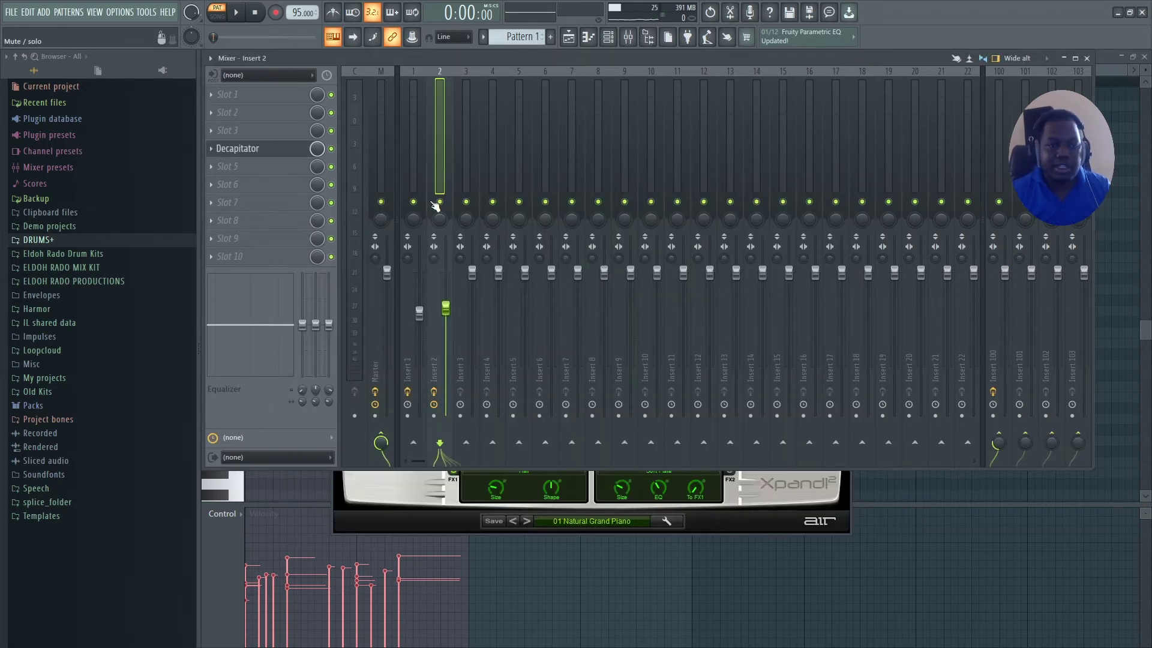
pyautogui.click(249, 176)
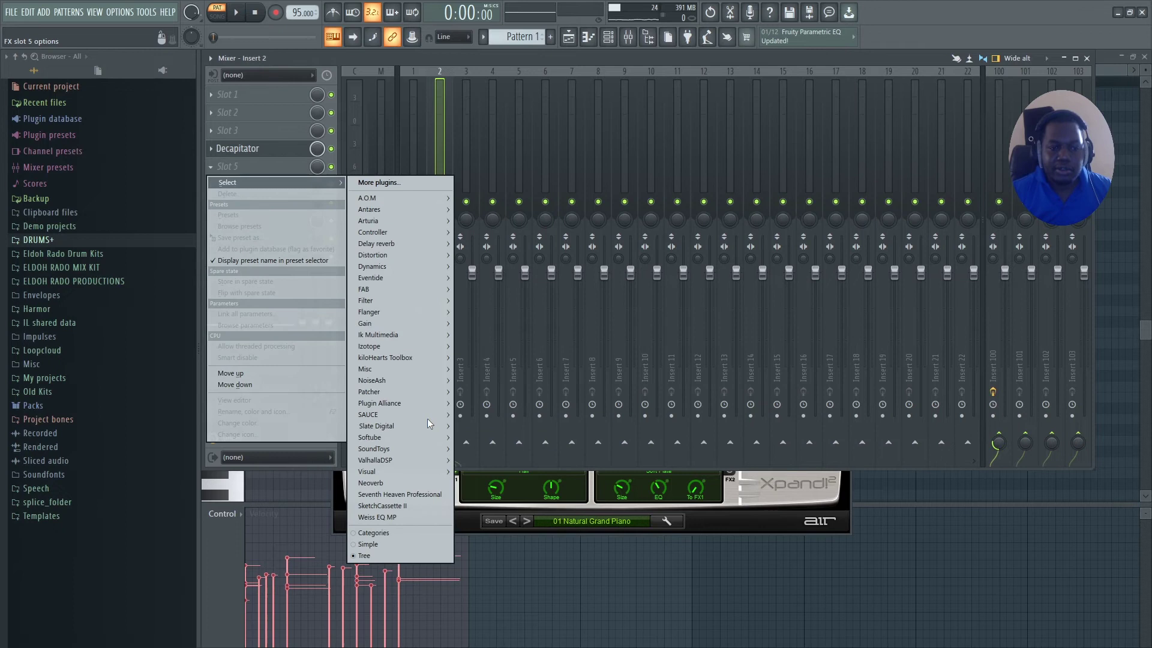
pyautogui.moveTo(427, 413)
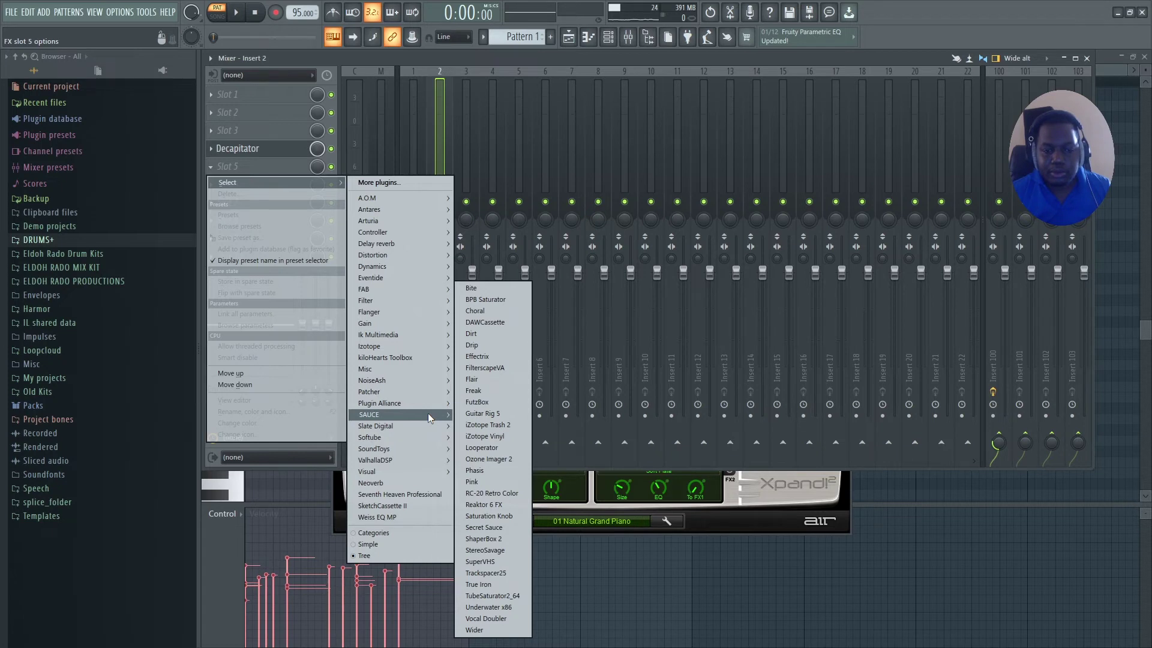
pyautogui.click(507, 303)
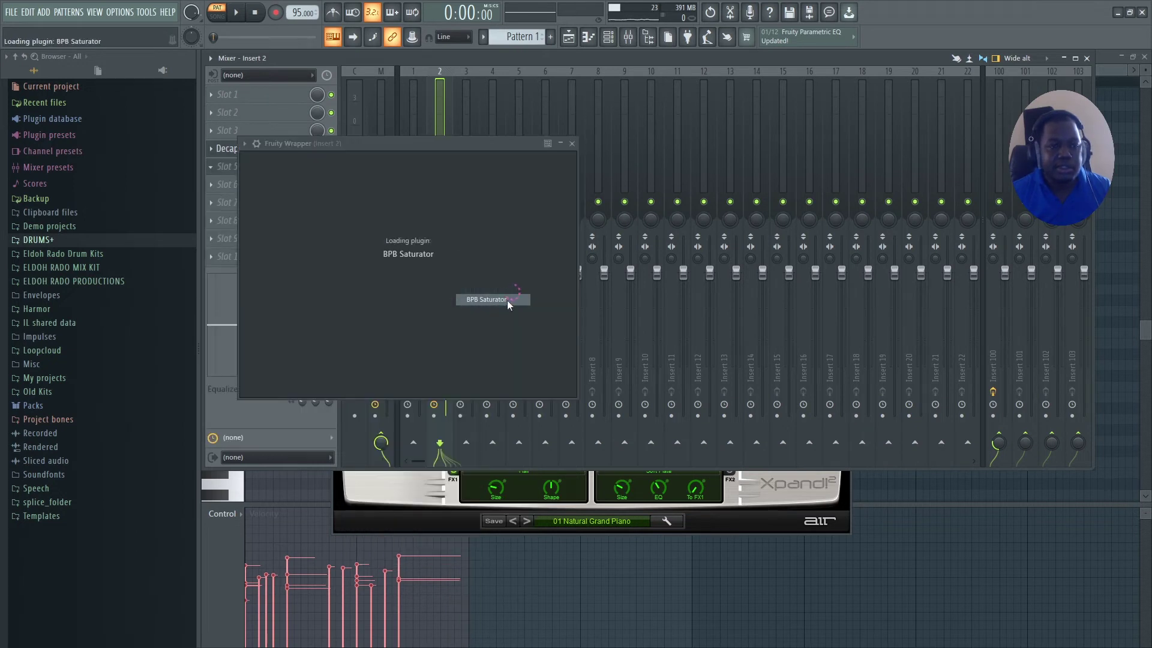
pyautogui.moveTo(471, 328); pyautogui.dragTo(439, 297)
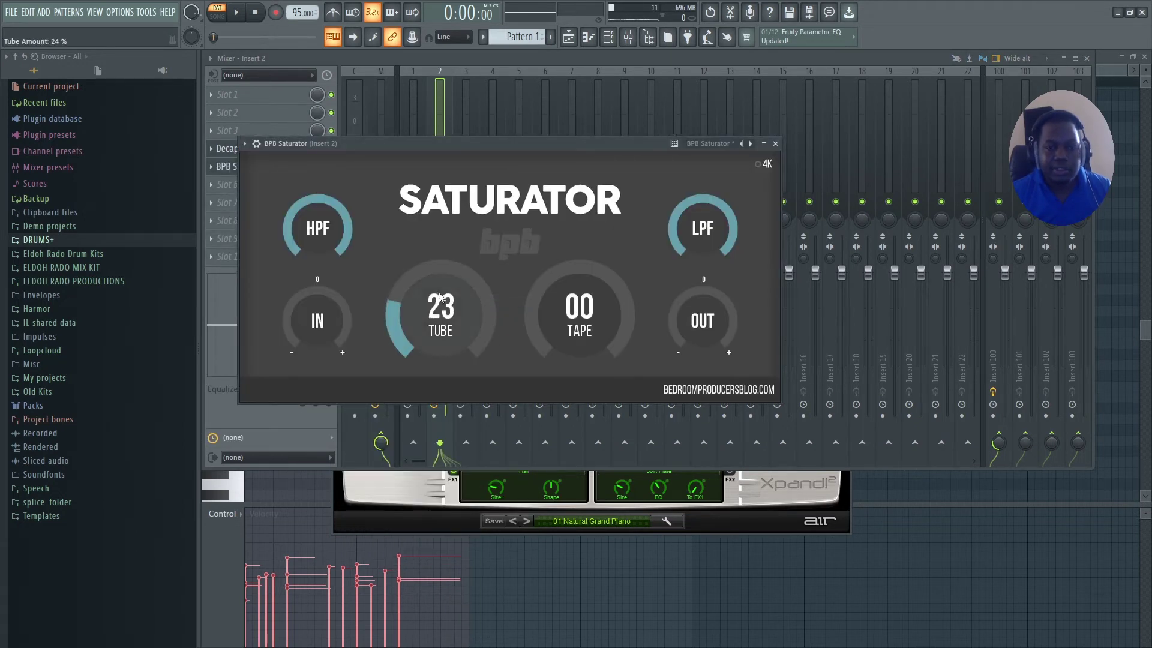
pyautogui.moveTo(548, 330); pyautogui.dragTo(564, 298)
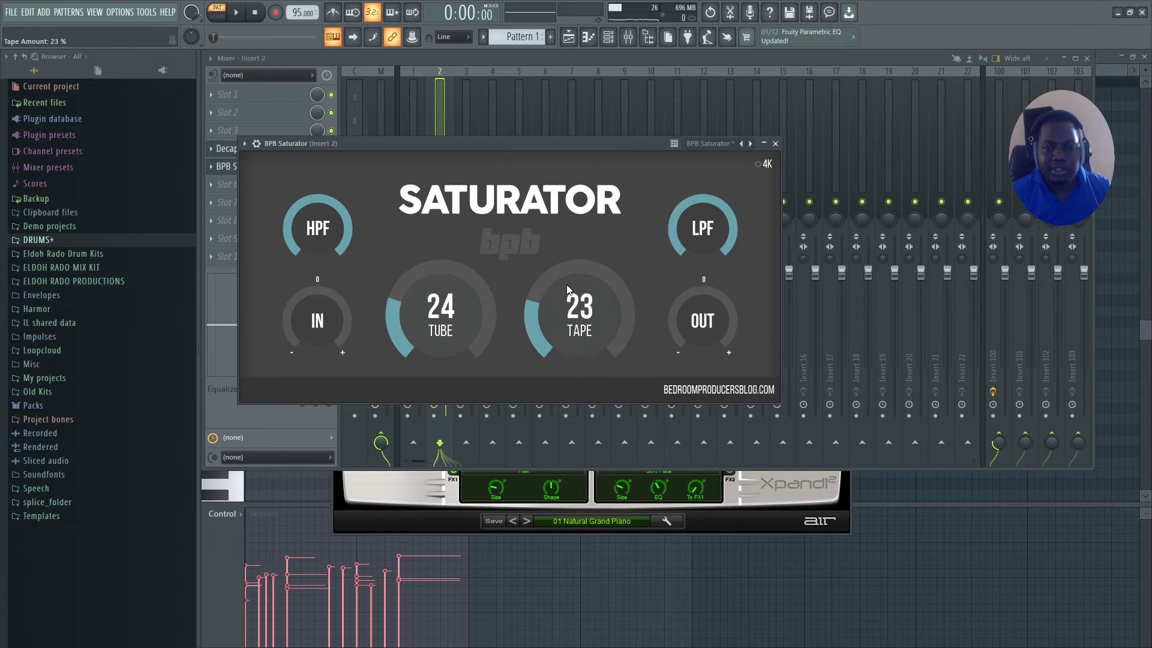
# Load SketchCassette II into slot 6 and bring the mixer back showing Insert 2's chain
pyautogui.click(227, 184)
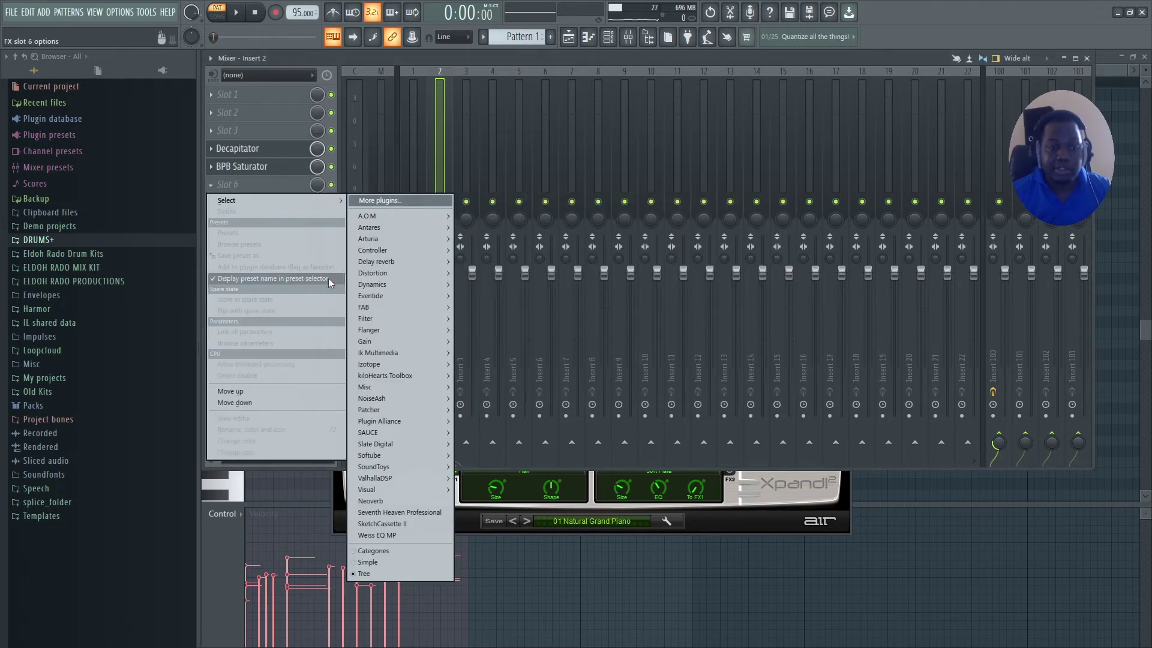
pyautogui.click(382, 524)
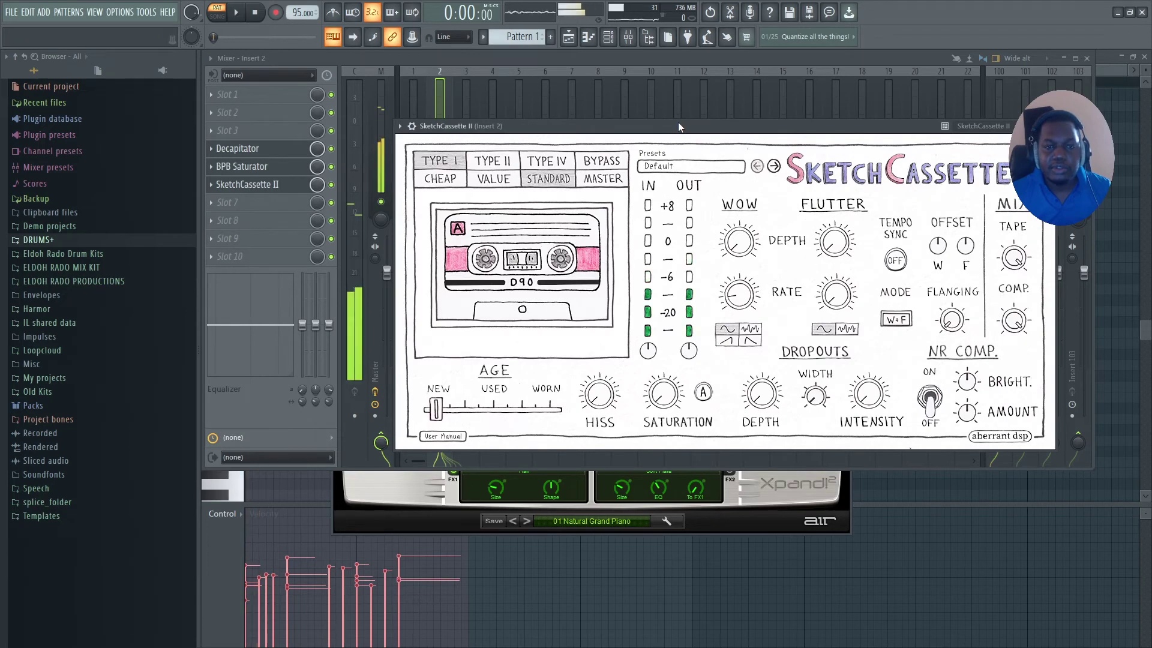
pyautogui.click(356, 160)
pyautogui.click(294, 172)
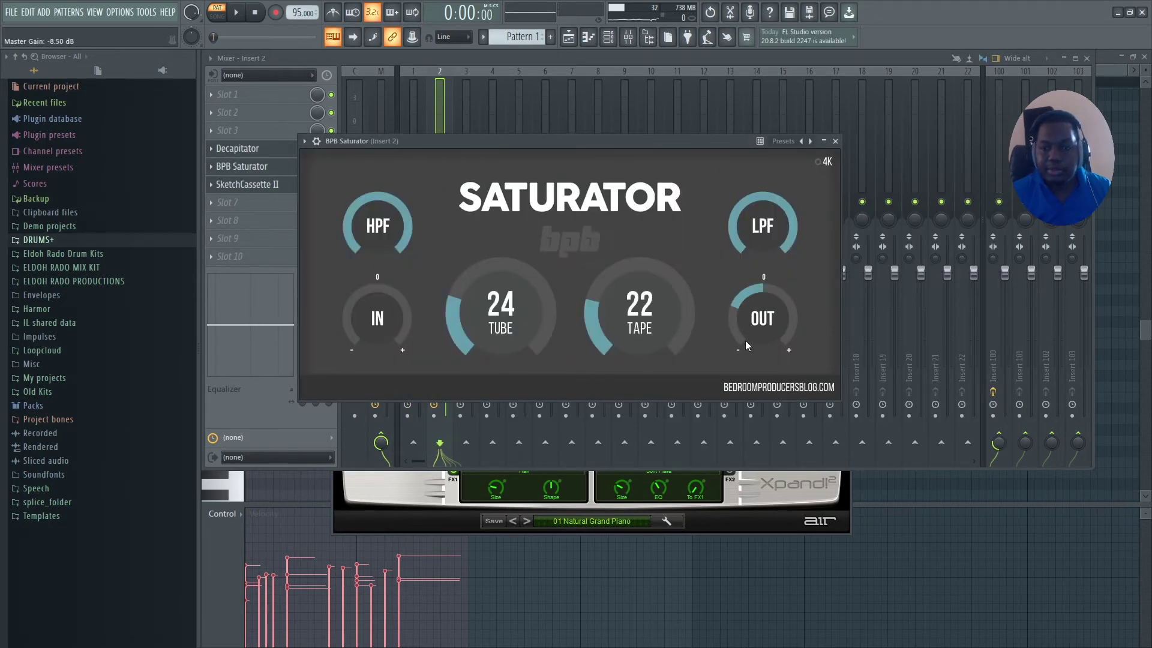
pyautogui.click(680, 135)
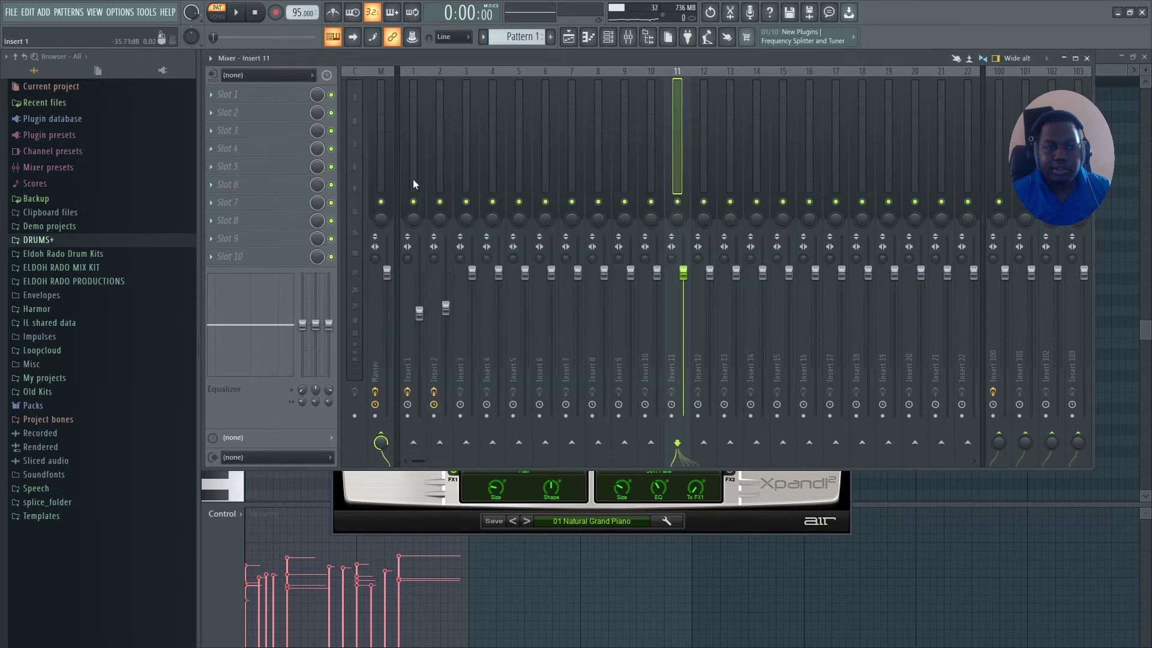
pyautogui.click(438, 157)
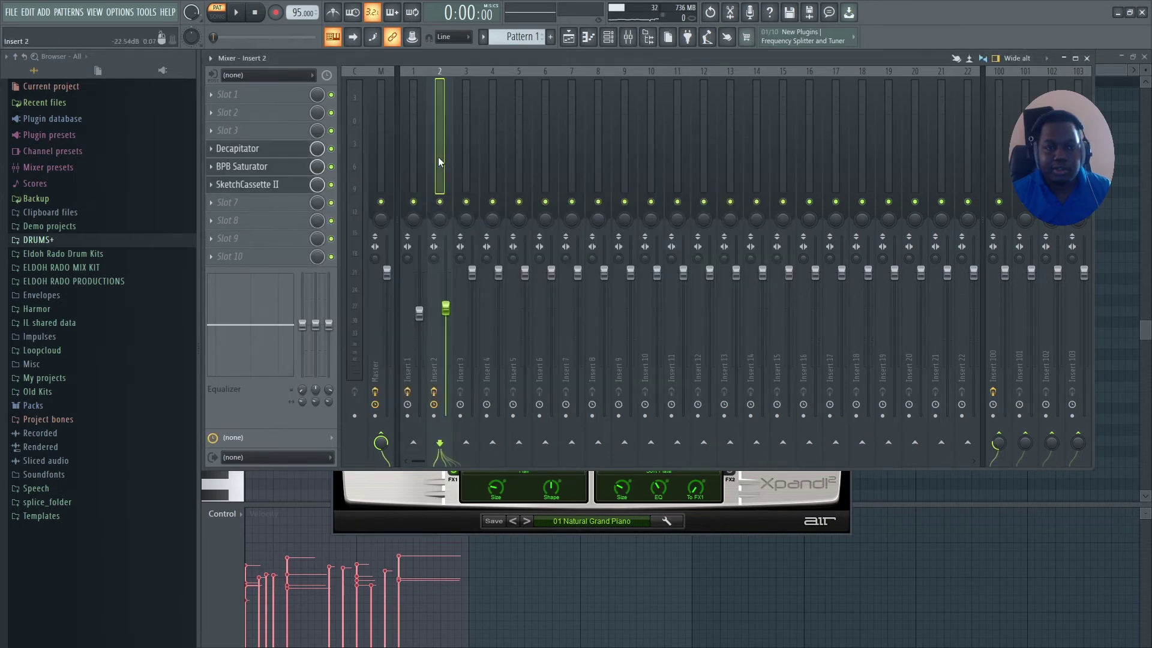
# Reopen BPB Saturator and, while playing, lower Insert 2's volume slightly
pyautogui.click(288, 167)
pyautogui.press('space')
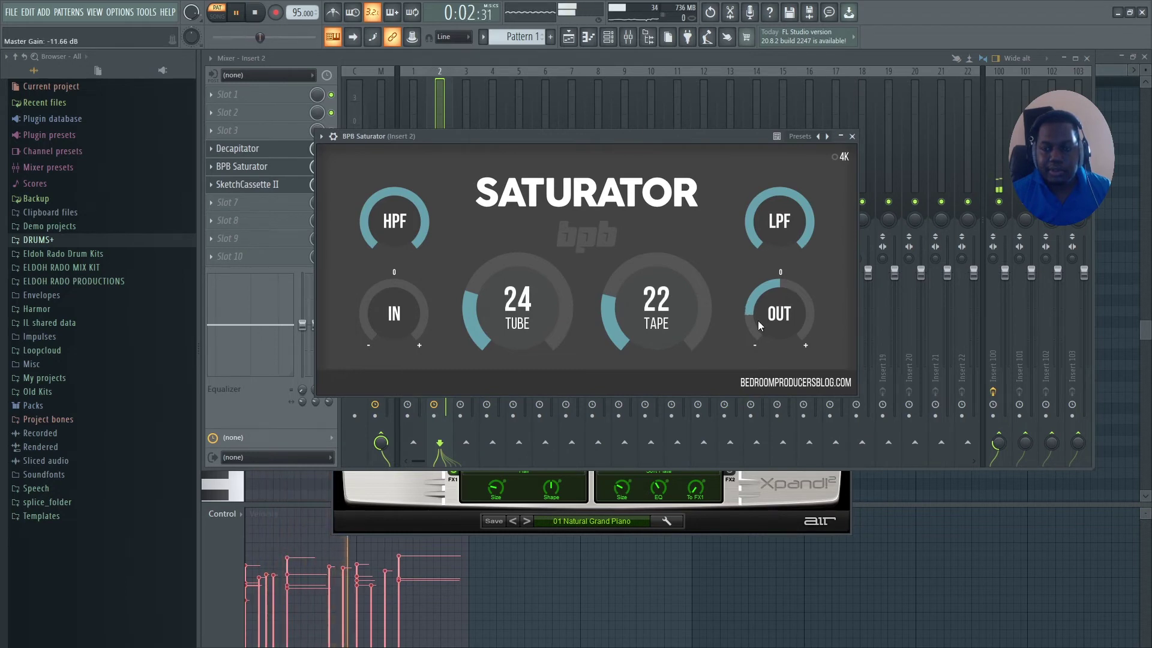
pyautogui.scroll(-3, 761, 316)
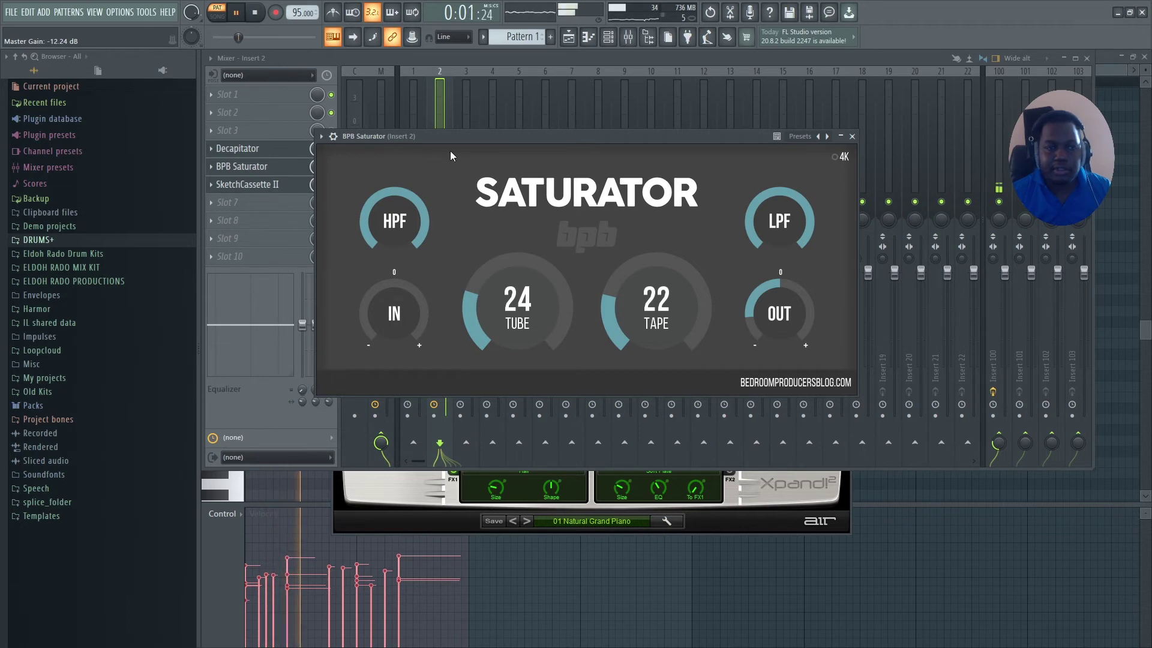
pyautogui.moveTo(383, 135); pyautogui.dragTo(669, 135)
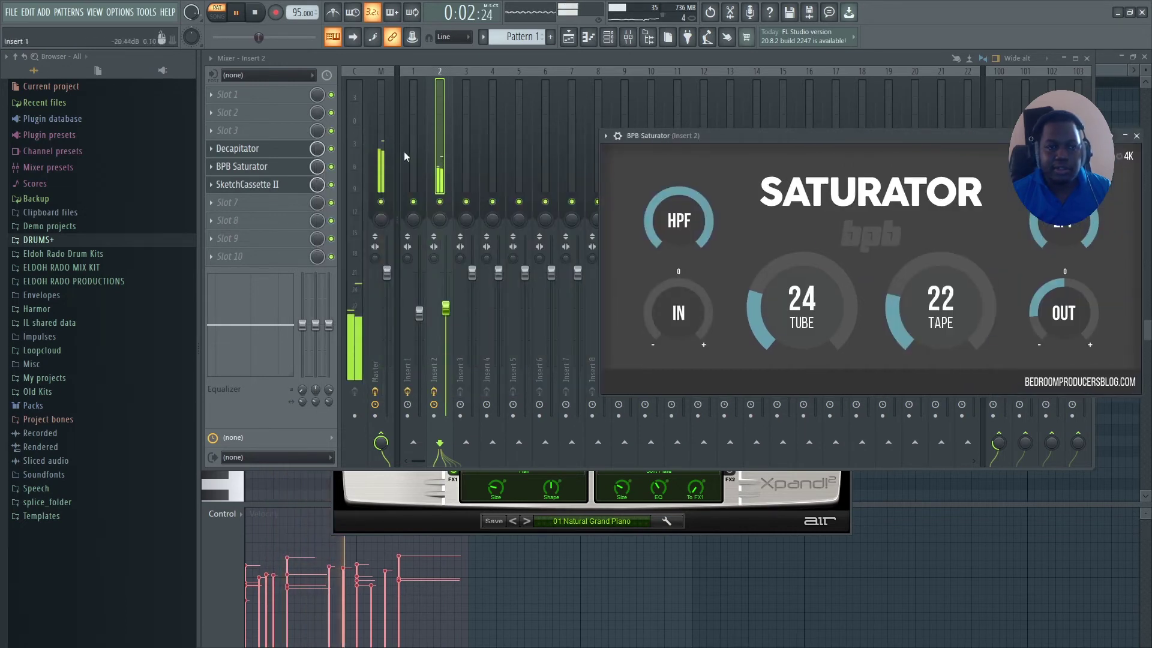
pyautogui.click(455, 316)
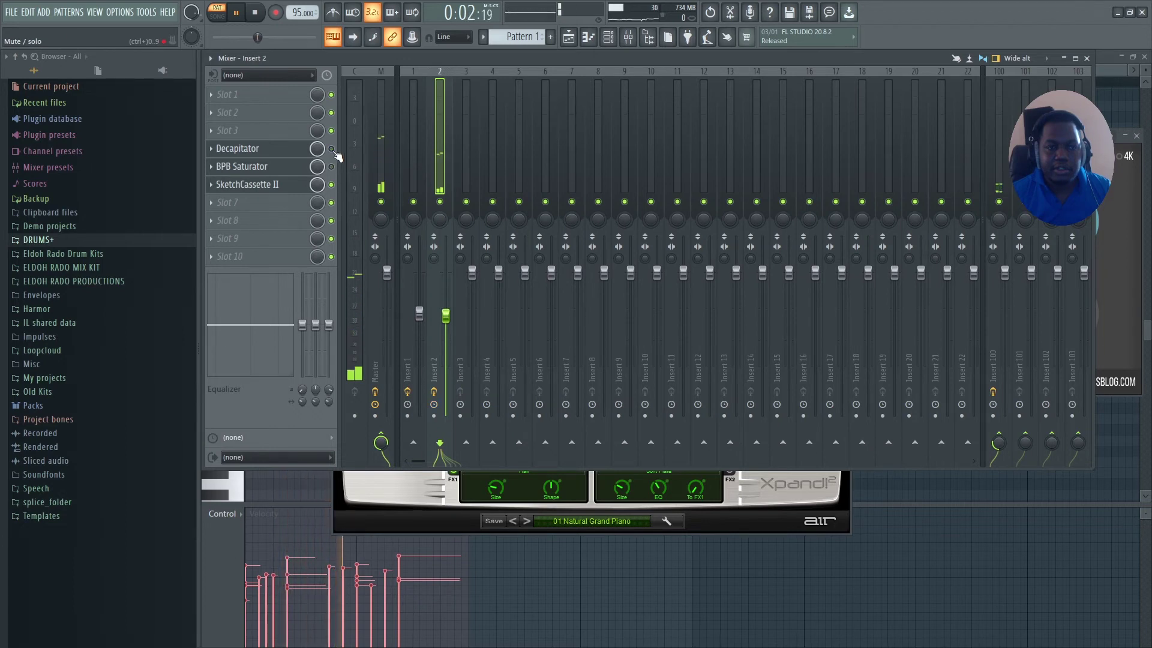
# In SketchCassette II, switch the tape type to Type II and quality to Cheap
pyautogui.click(295, 184)
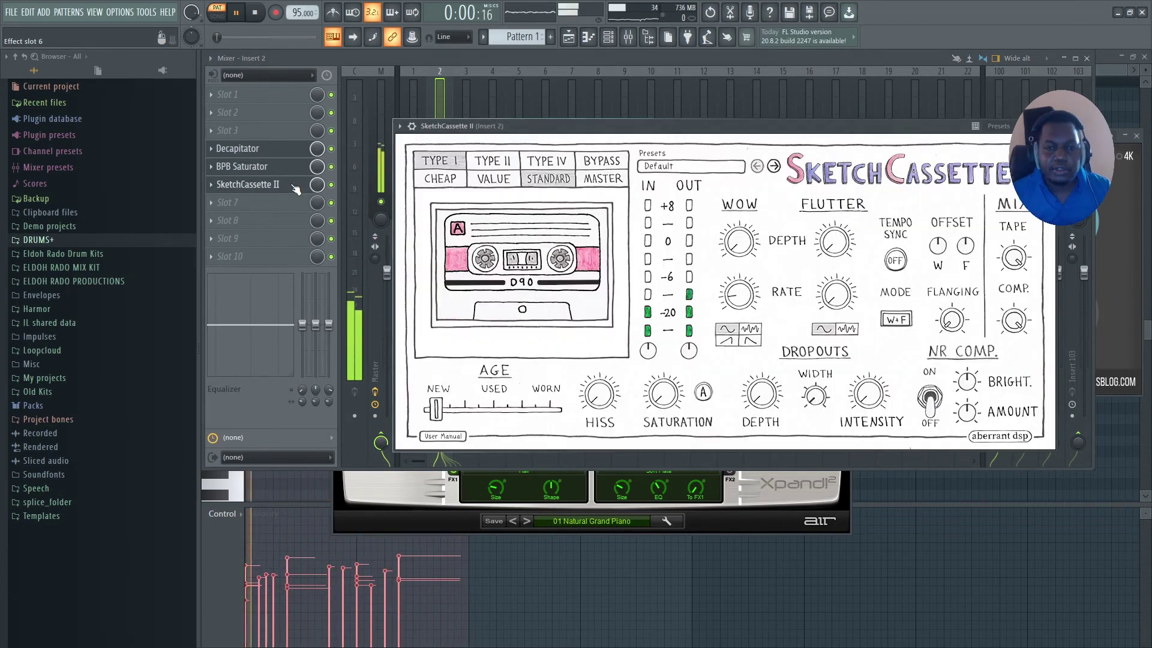
pyautogui.press('space')
pyautogui.moveTo(693, 117); pyautogui.dragTo(653, 127)
pyautogui.click(443, 171)
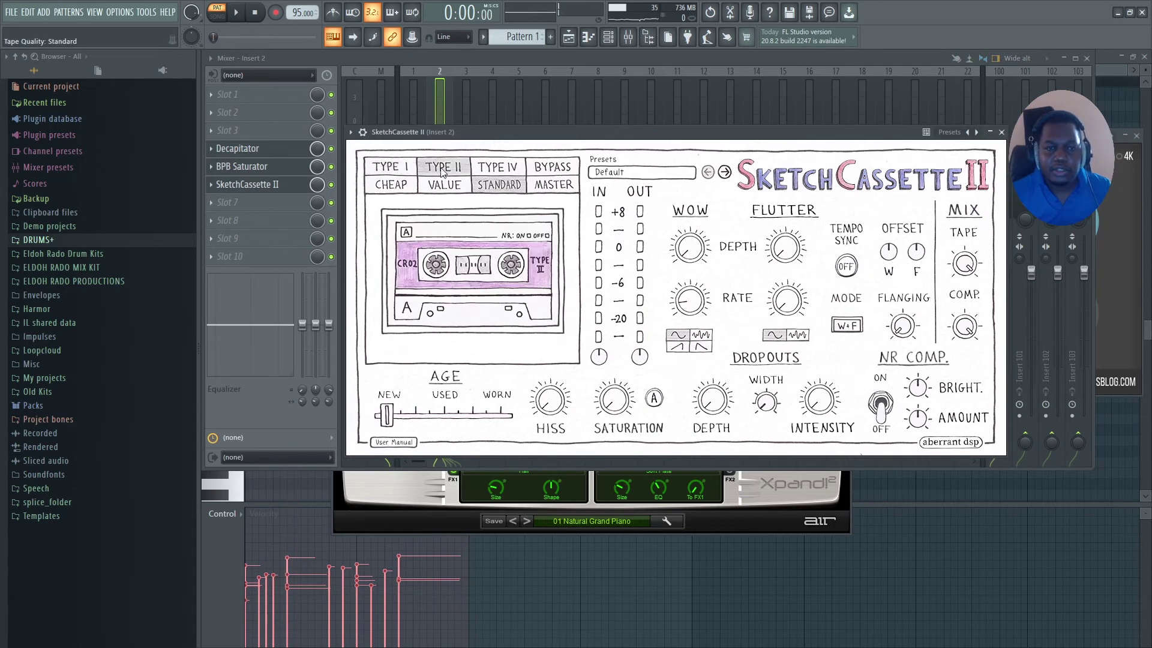
pyautogui.click(404, 190)
pyautogui.press('space')
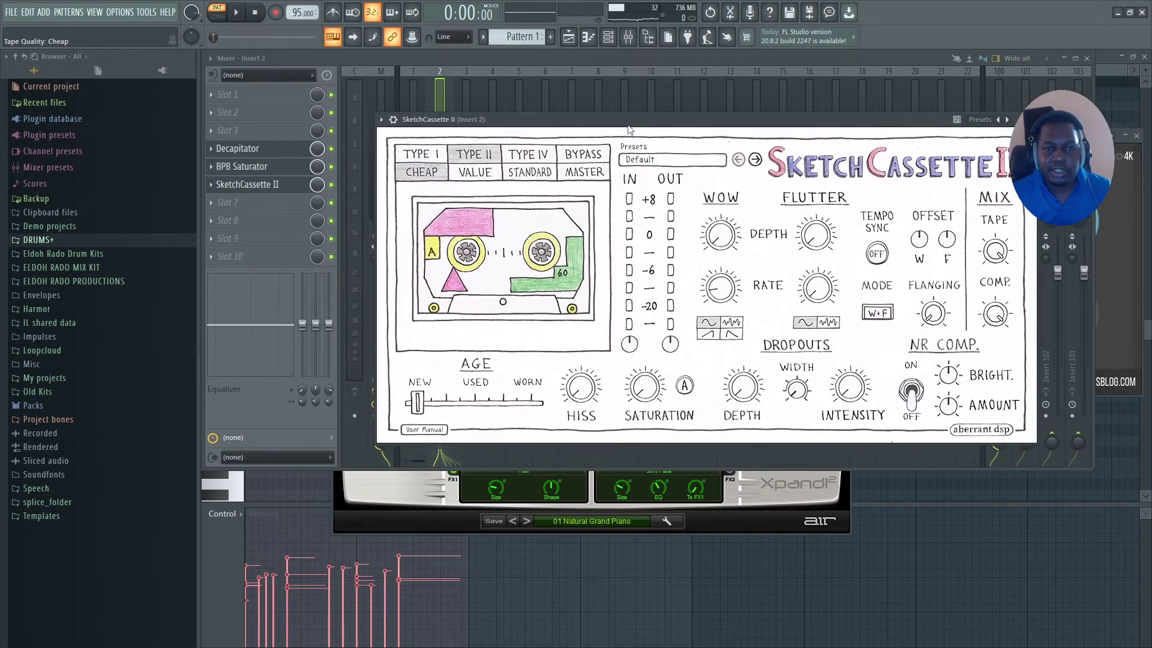
pyautogui.moveTo(612, 142); pyautogui.dragTo(643, 129)
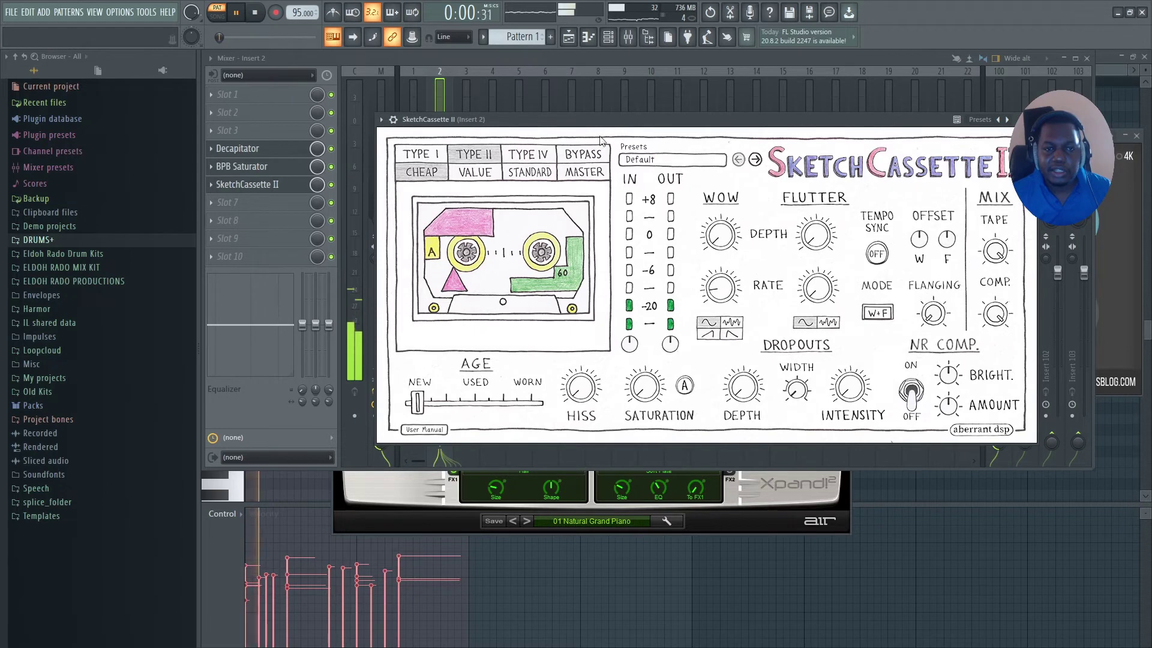
# Set SketchCassette II quality to Value, age to Used, wow depth 22%, flutter depth about 14%
pyautogui.click(475, 172)
pyautogui.moveTo(417, 403); pyautogui.dragTo(457, 403)
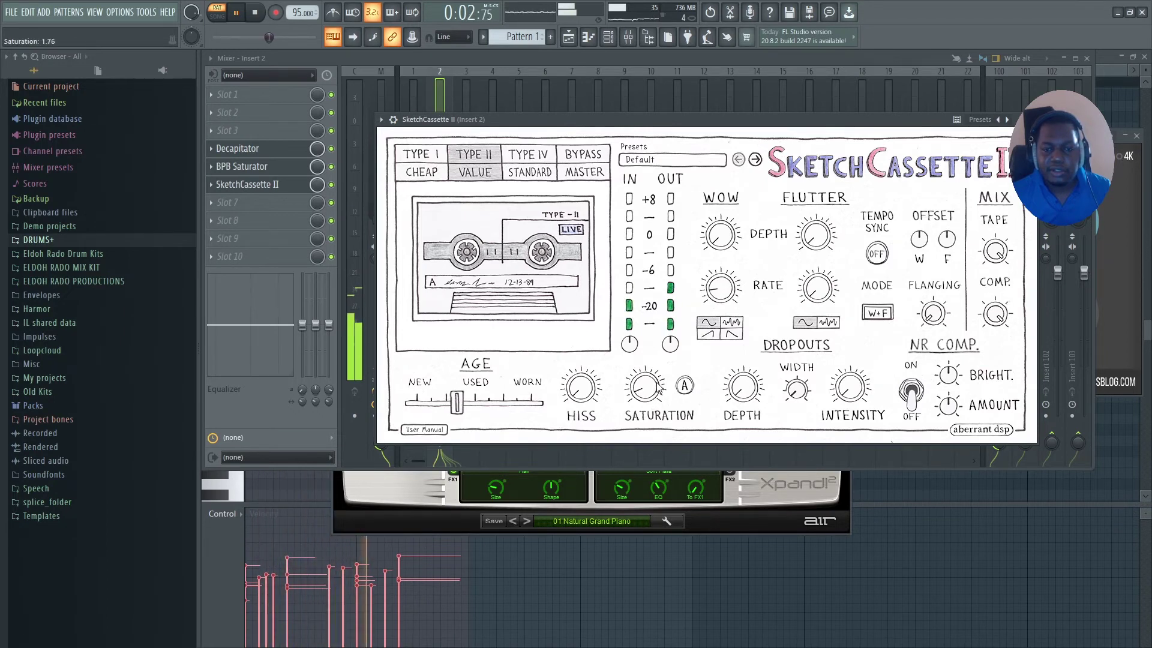
pyautogui.scroll(3, 752, 373)
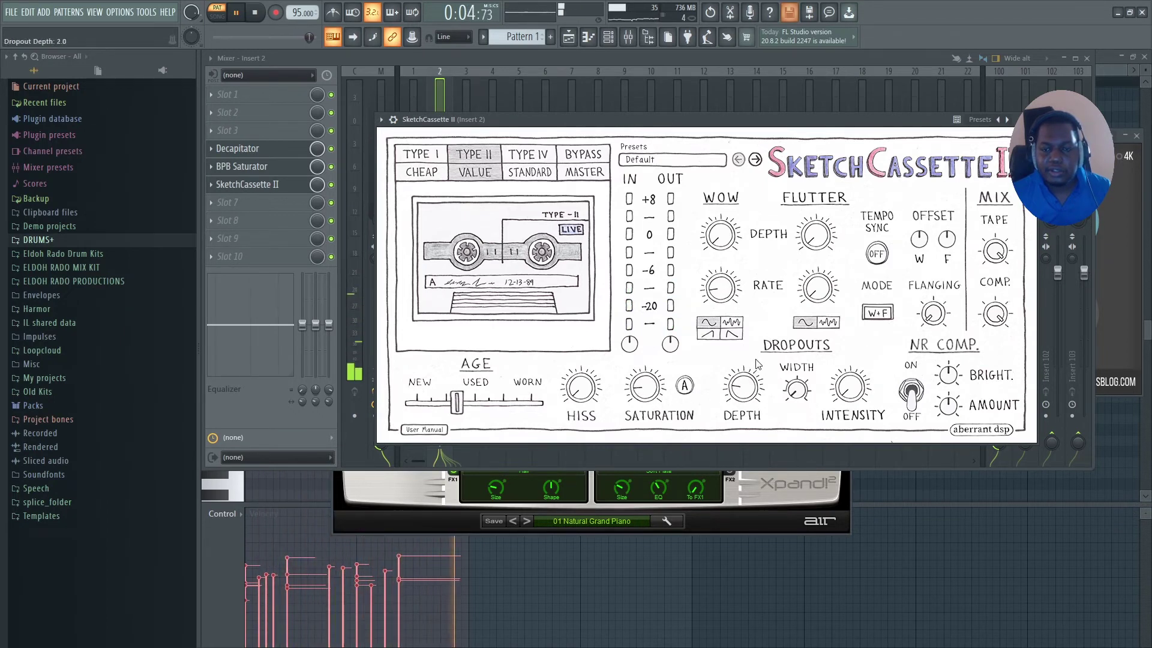
pyautogui.moveTo(724, 242); pyautogui.dragTo(726, 207)
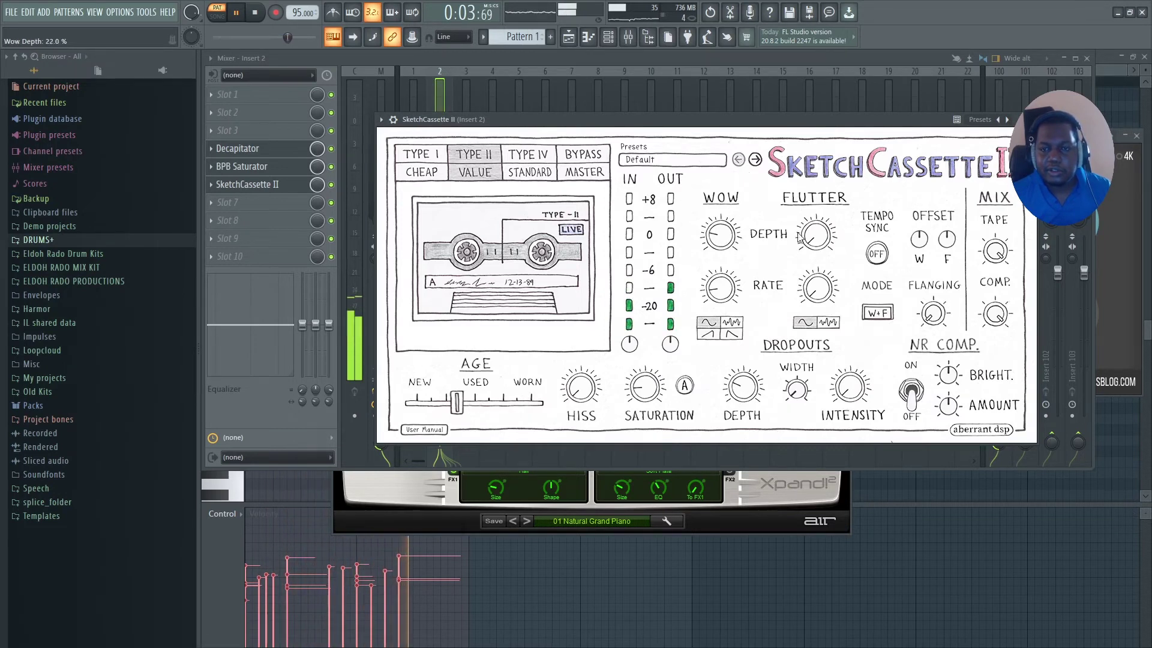
pyautogui.moveTo(820, 231)
pyautogui.mouseDown()
pyautogui.moveTo(815, 261)
pyautogui.moveTo(824, 242)
pyautogui.mouseUp()
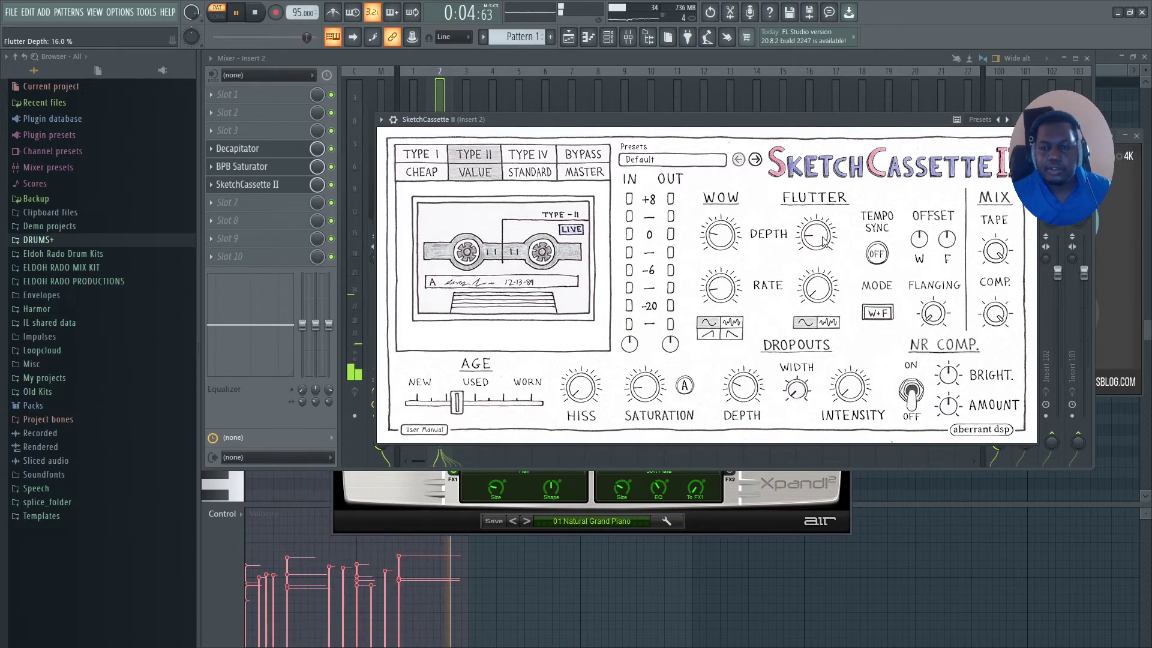
# Load RC-20 Retro Color into slot 7 and switch off its Noise, Distort and Magnetic modules
pyautogui.click(260, 201)
pyautogui.moveTo(373, 449)
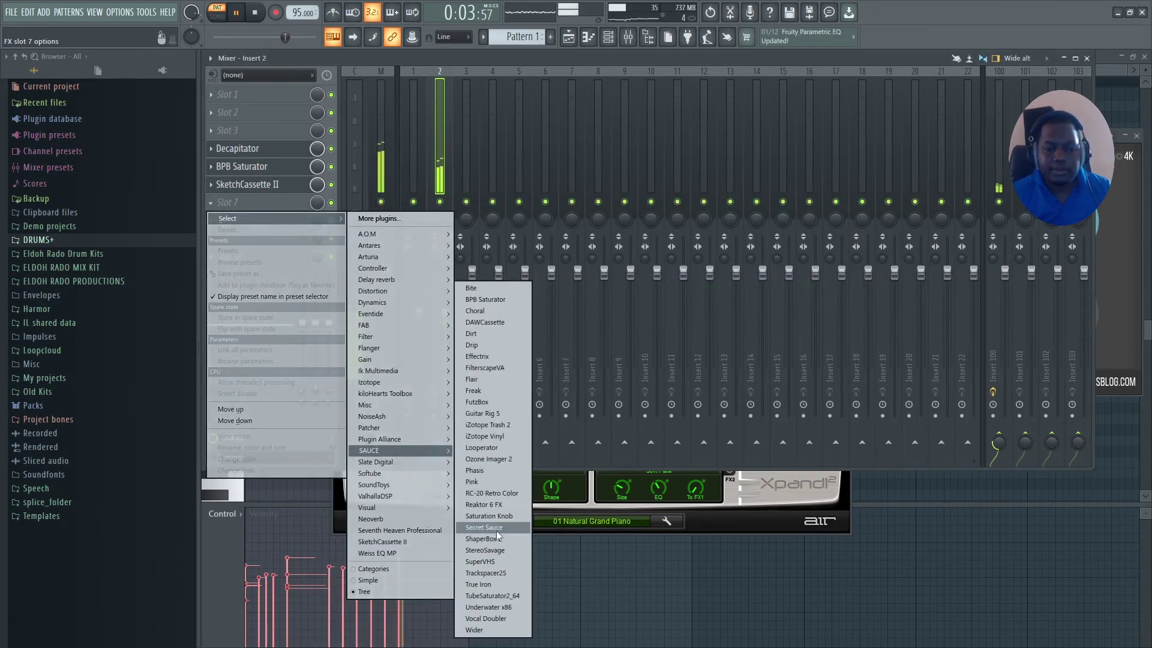
pyautogui.click(492, 493)
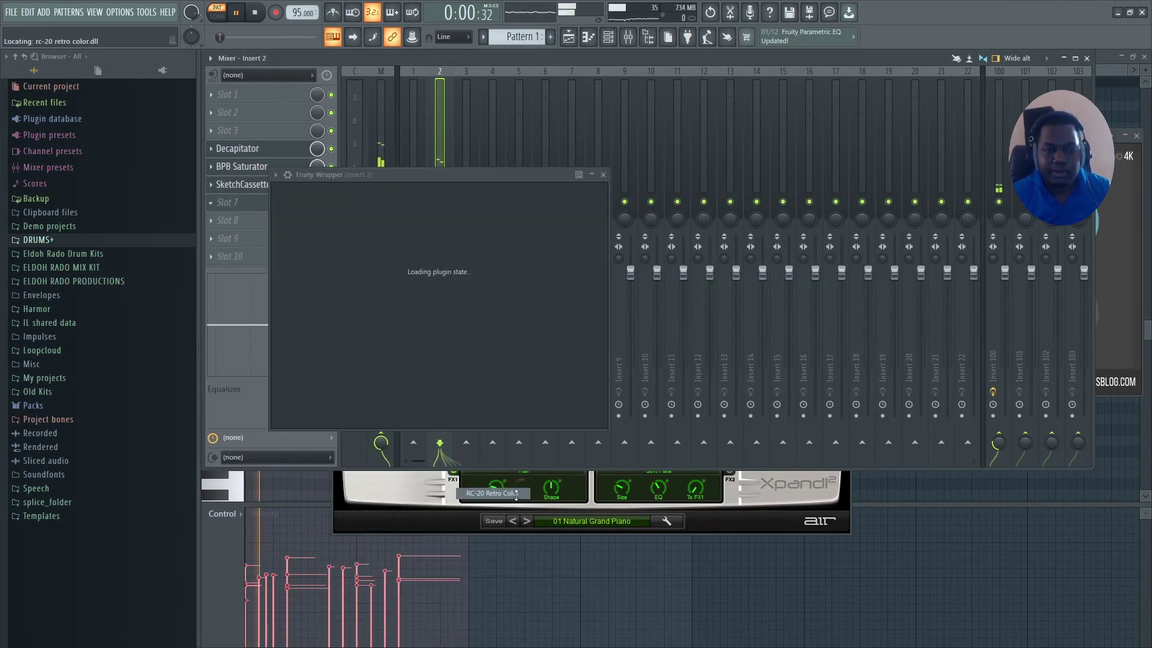
pyautogui.moveTo(458, 180); pyautogui.dragTo(646, 143)
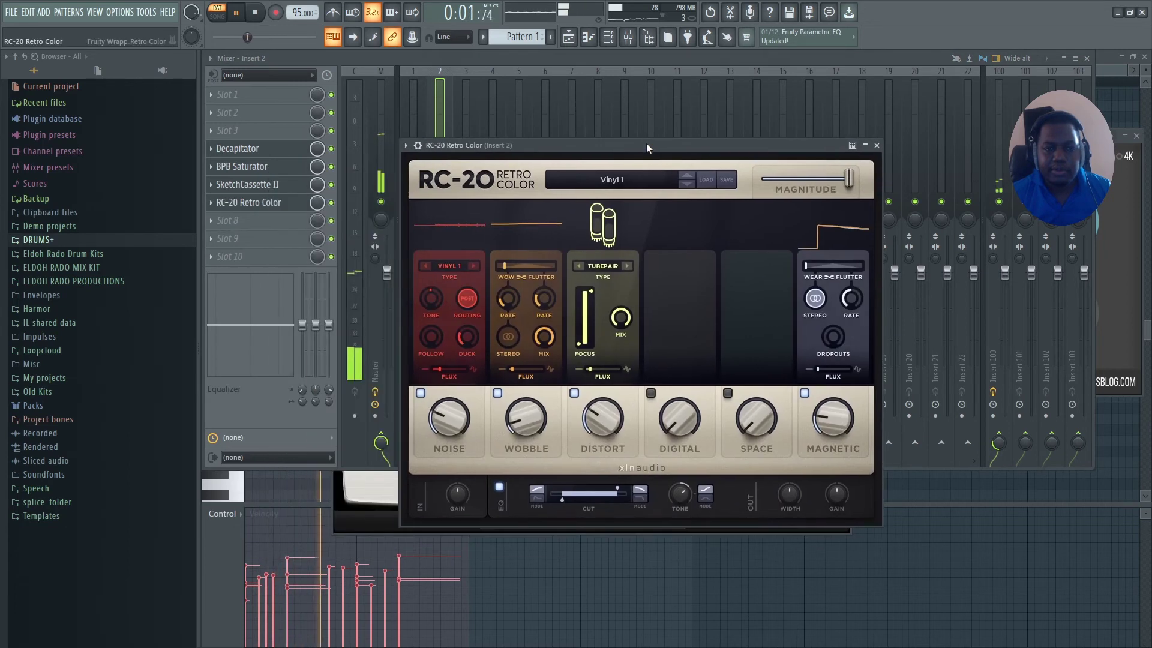
pyautogui.click(421, 393)
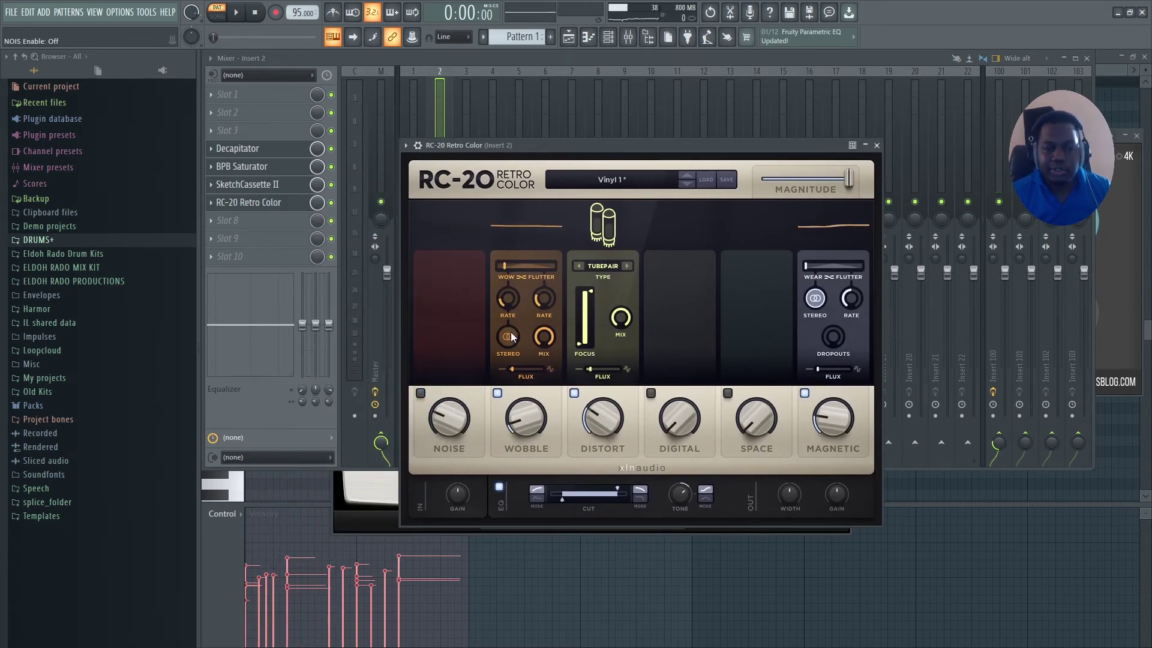
pyautogui.moveTo(595, 420); pyautogui.dragTo(595, 429)
pyautogui.click(574, 393)
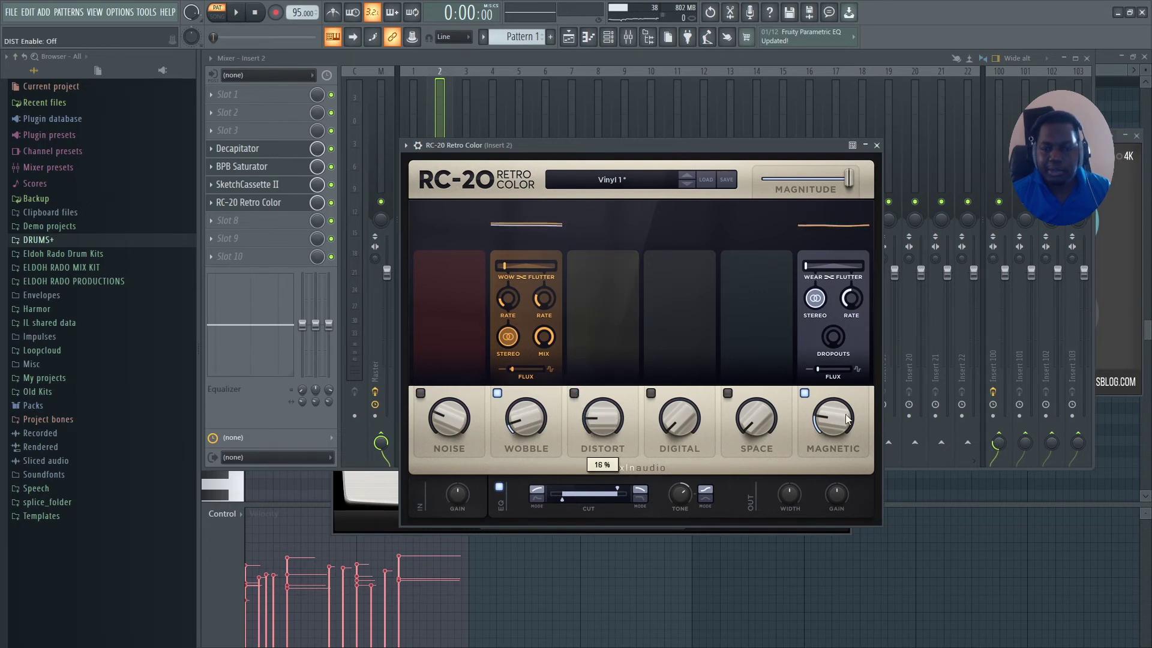
pyautogui.click(805, 393)
# While playing, raise RC-20's Wobble to 15%, then ease it back to 9%
pyautogui.moveTo(515, 424)
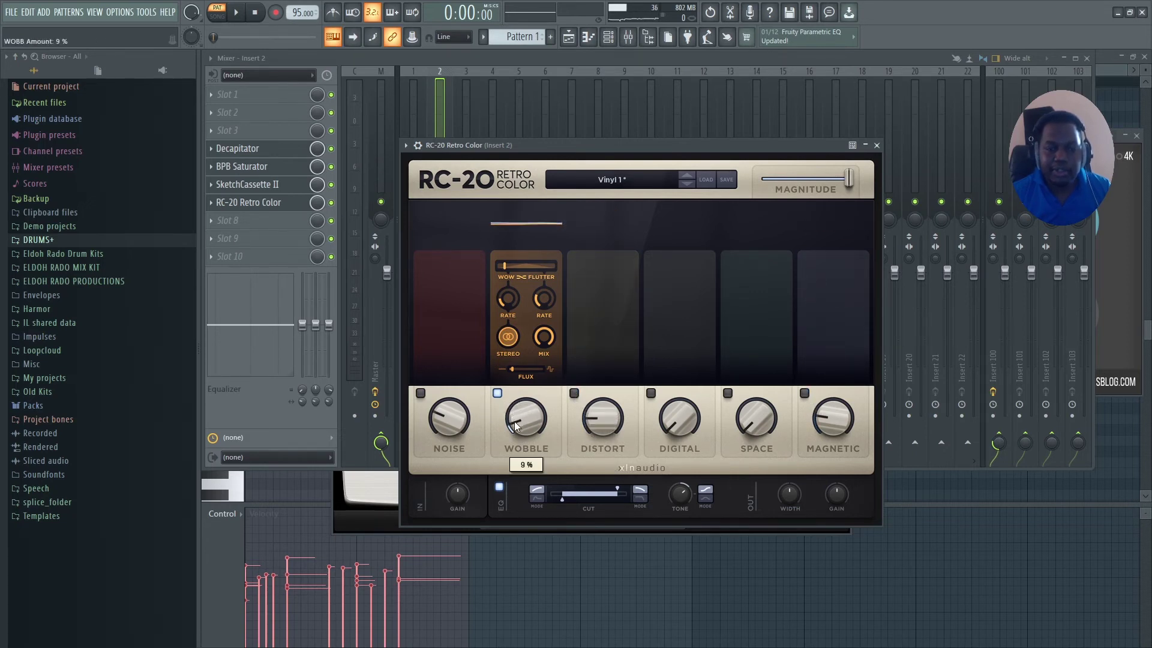
pyautogui.press('space')
pyautogui.moveTo(521, 415); pyautogui.dragTo(524, 415)
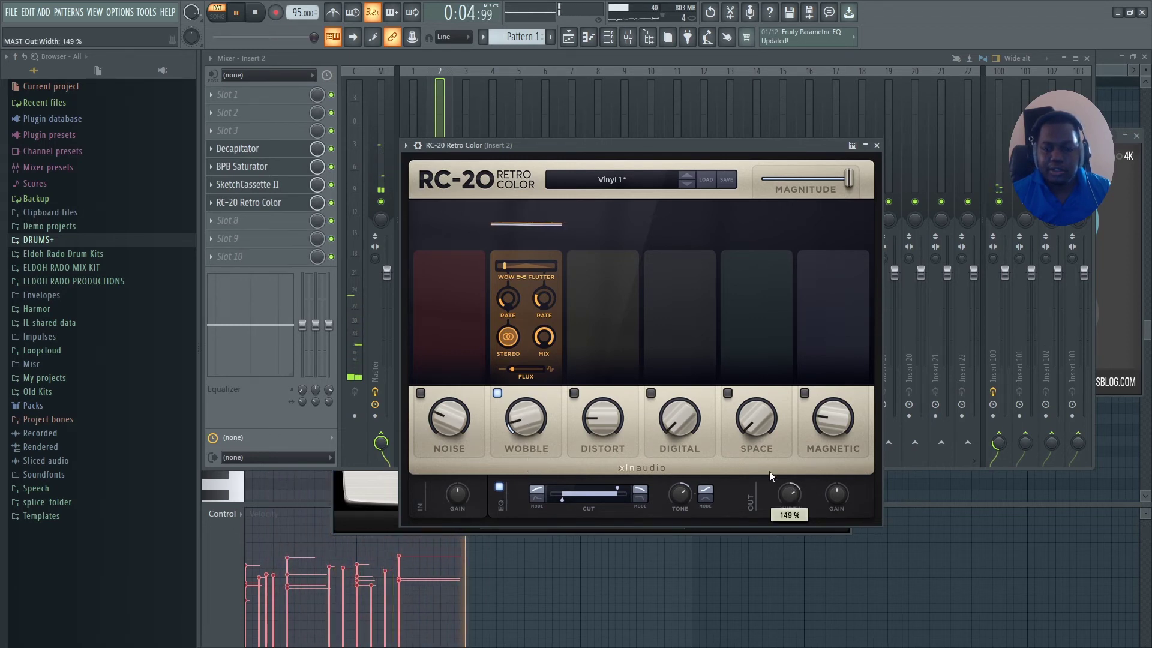
pyautogui.moveTo(530, 422); pyautogui.dragTo(525, 419)
pyautogui.press('space')
# Glance at SketchCassette II, then settle RC-20's Wobble at 7% while playing
pyautogui.click(249, 202)
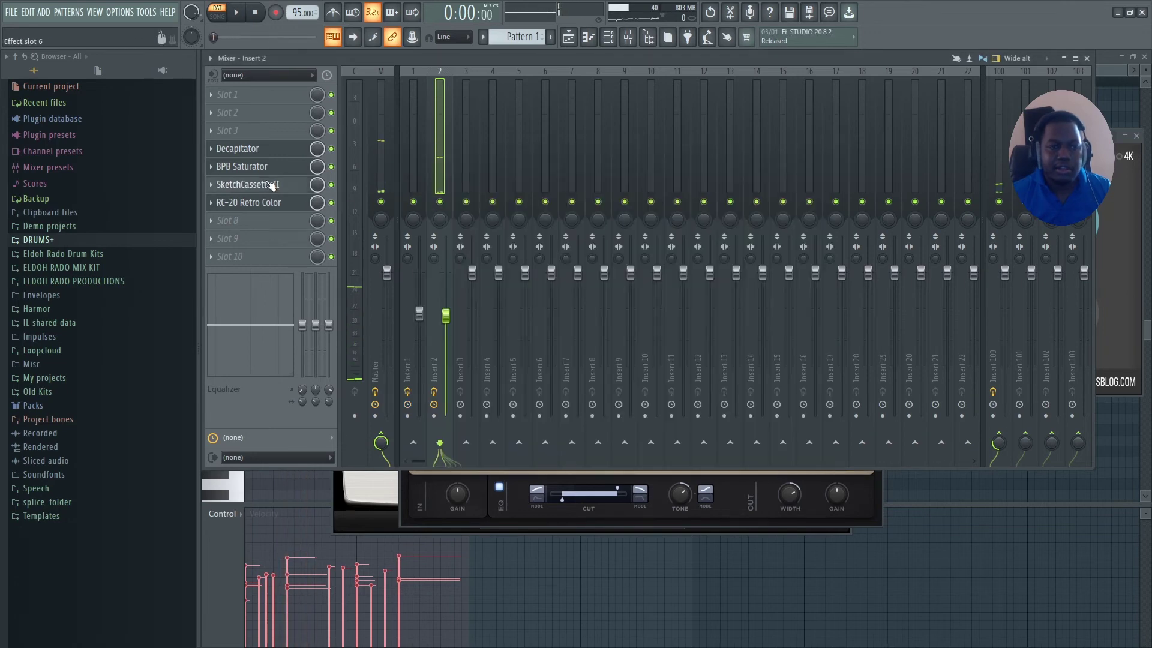
pyautogui.click(247, 184)
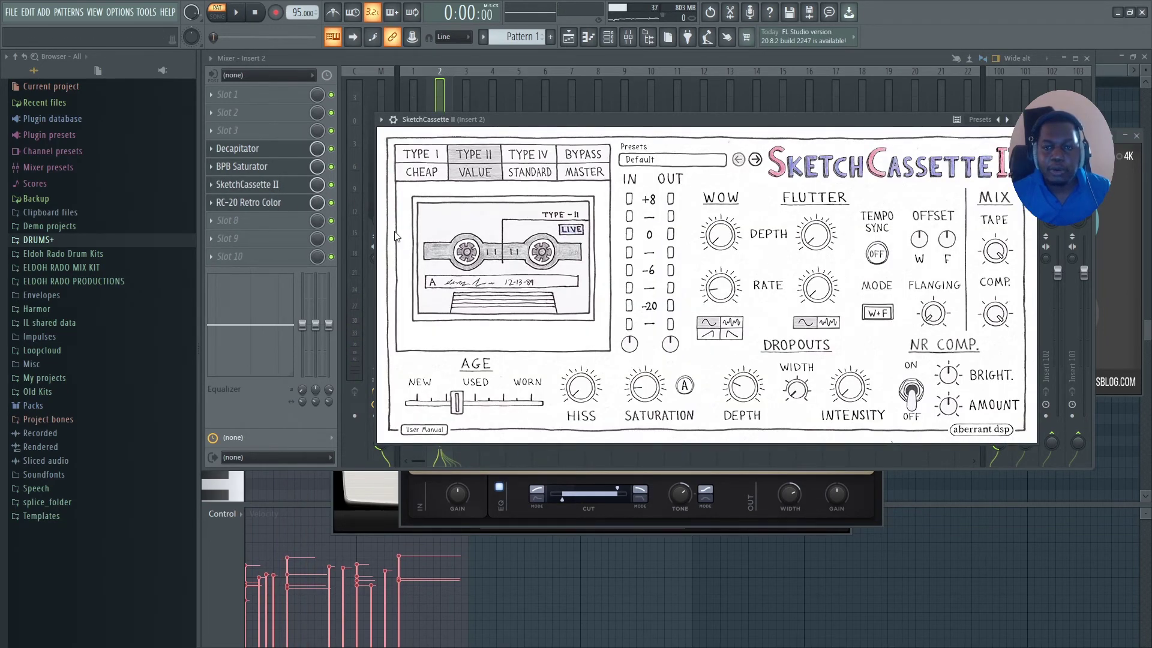
pyautogui.click(278, 206)
pyautogui.click(278, 206)
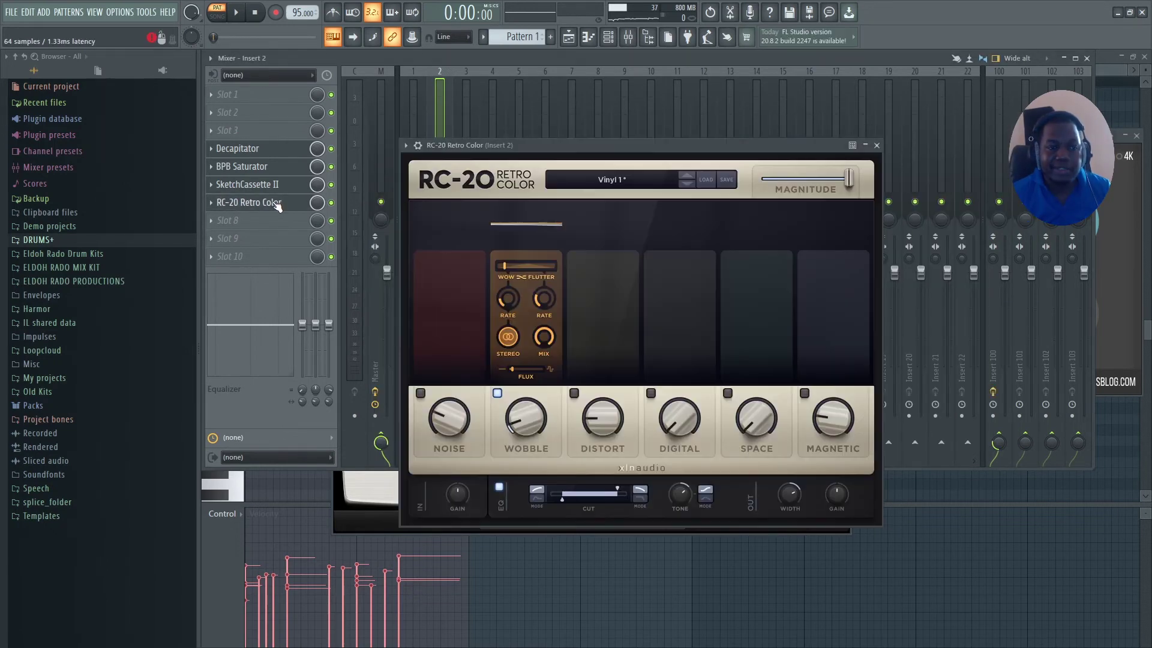
pyautogui.press('space')
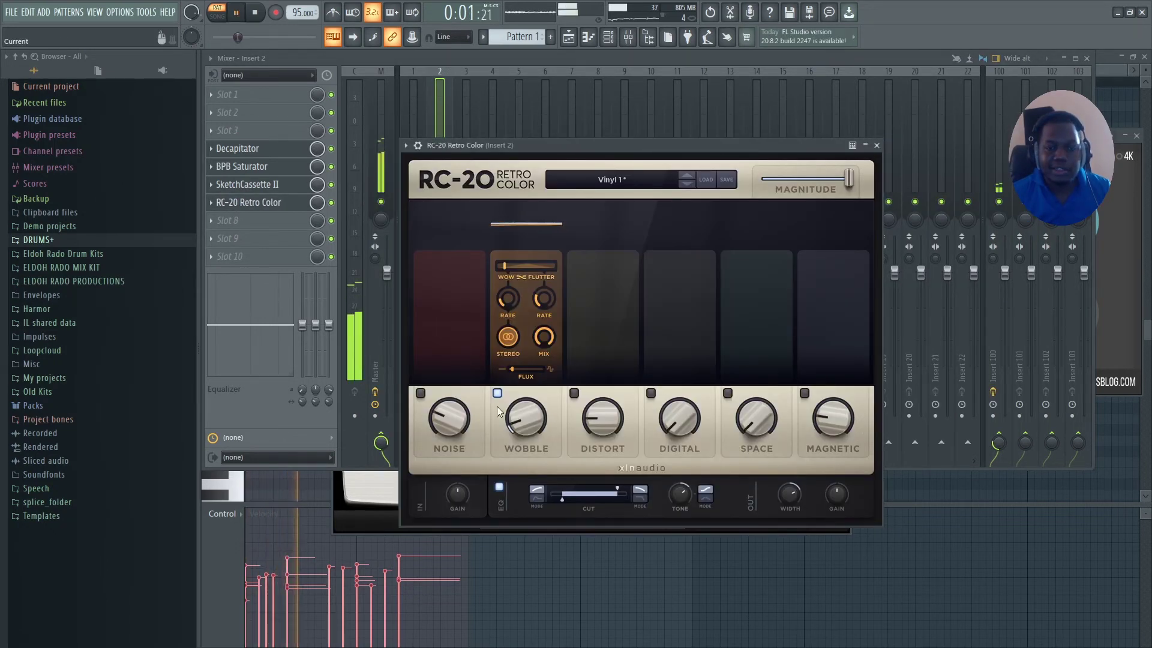
pyautogui.moveTo(519, 424); pyautogui.dragTo(519, 430)
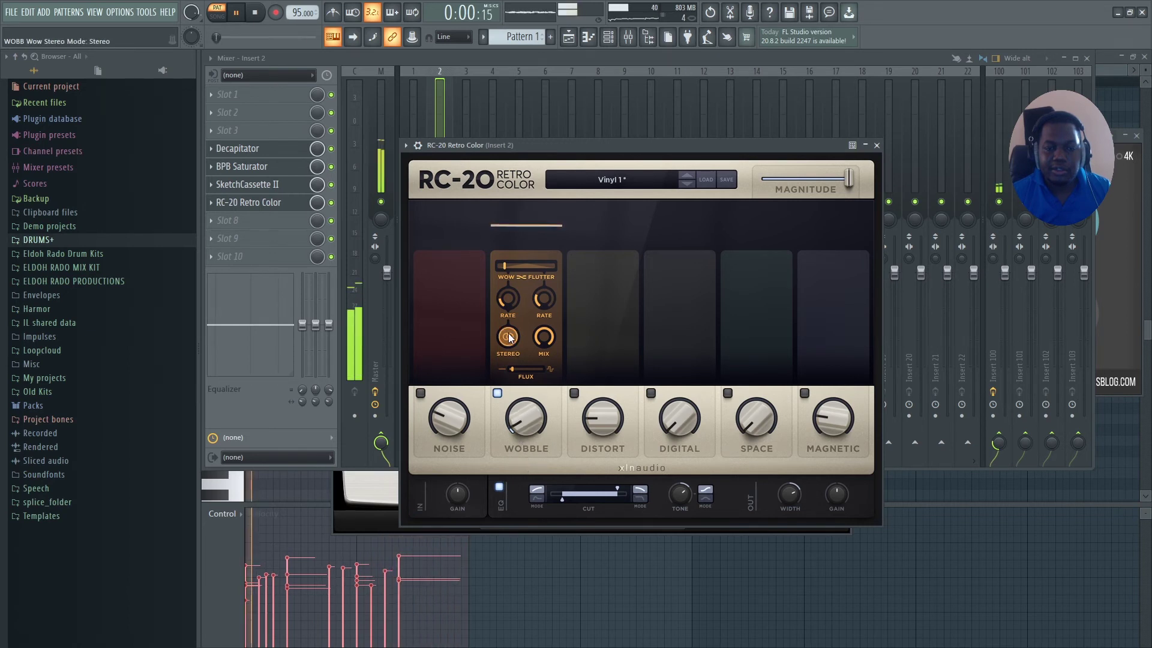
pyautogui.moveTo(531, 420); pyautogui.dragTo(531, 408)
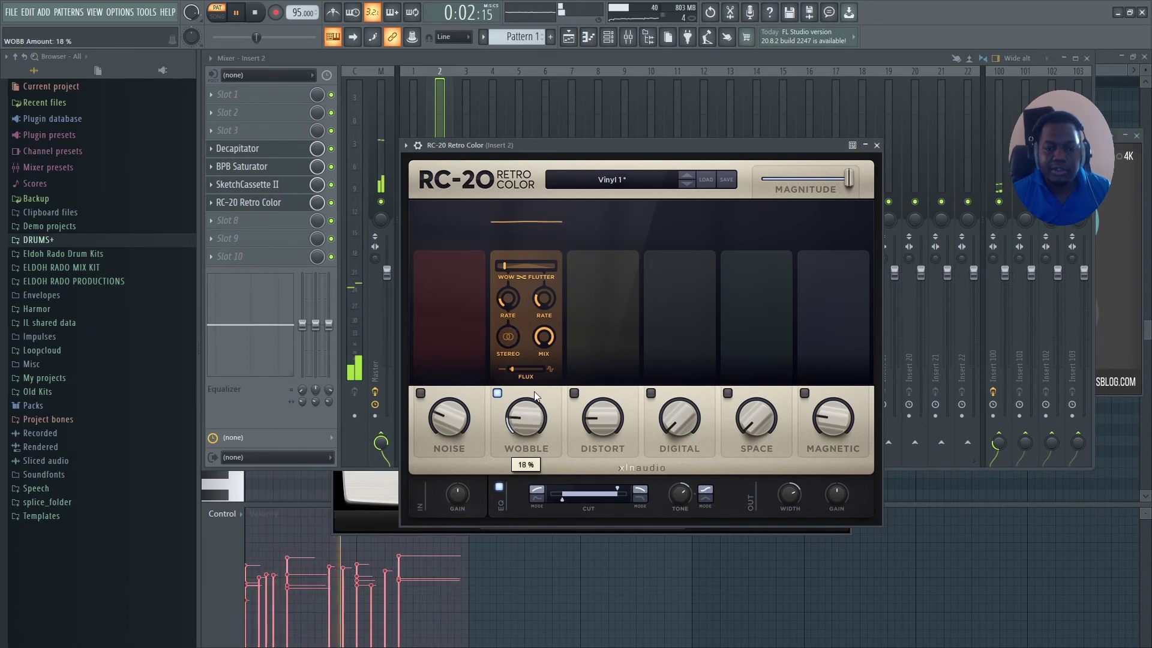
pyautogui.click(877, 144)
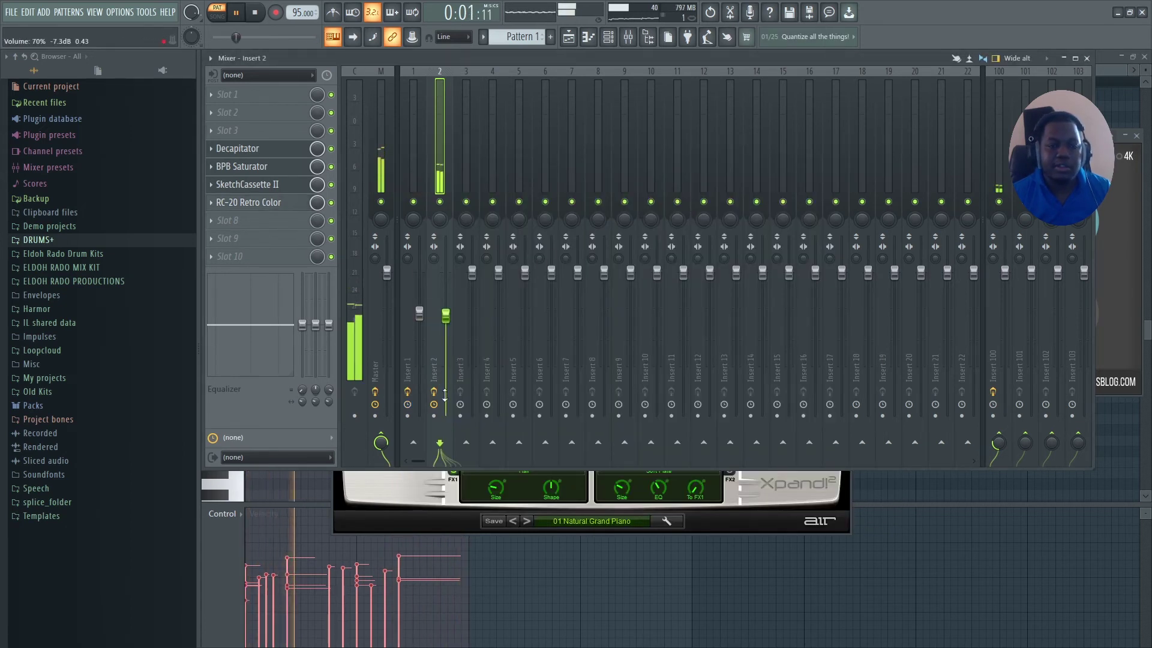
pyautogui.press('space')
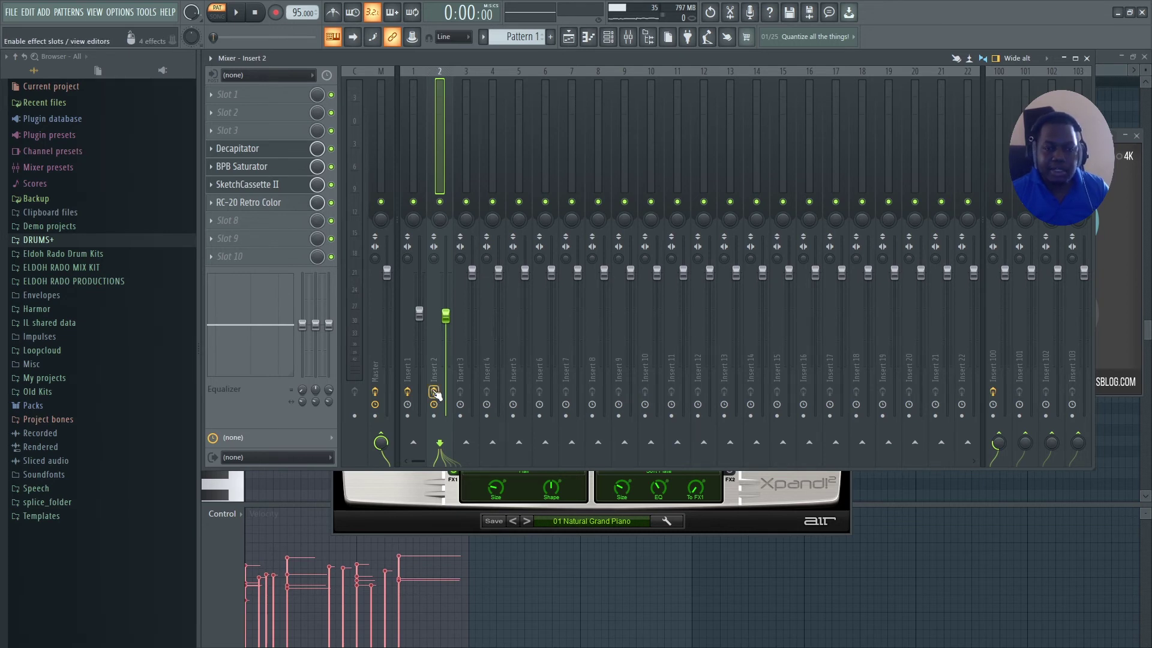
pyautogui.press('space')
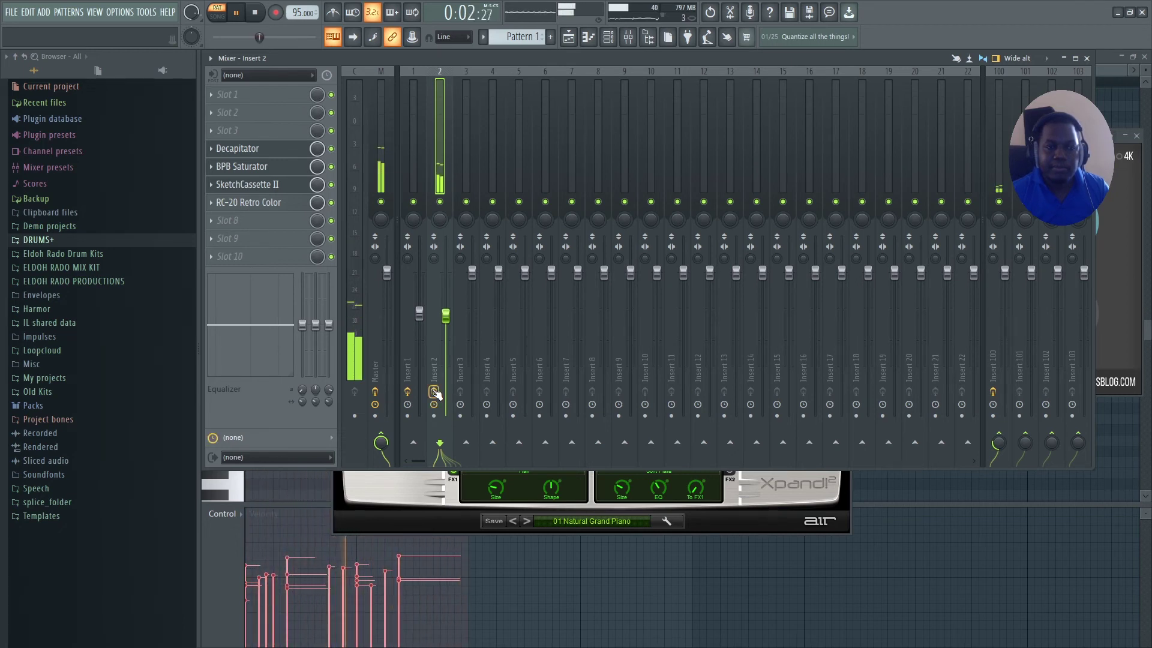
pyautogui.press('space')
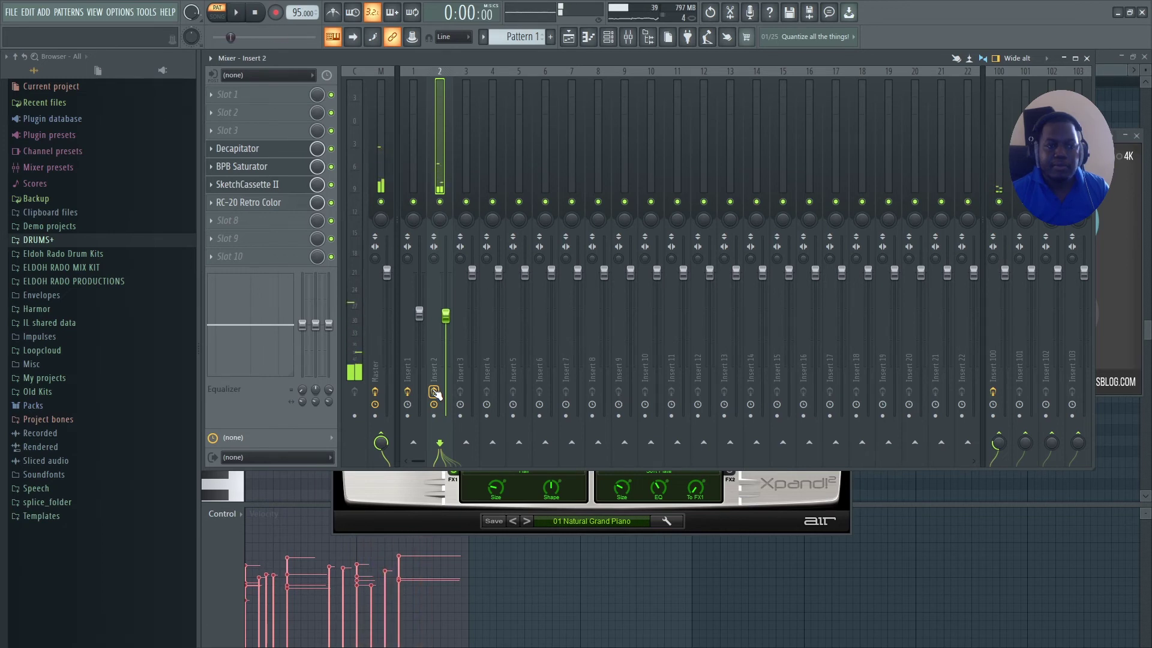
# Load FabFilter Pro-Q 3 into Insert 2's next slot and play to view the spectrum
pyautogui.click(253, 226)
pyautogui.moveTo(405, 345)
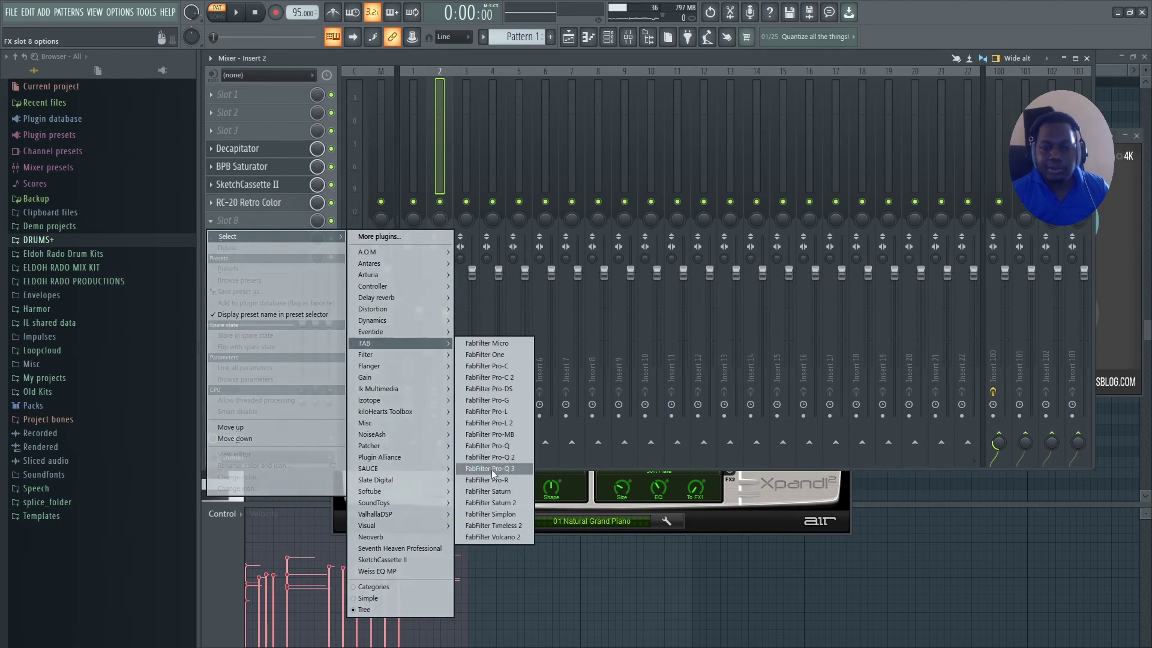
pyautogui.click(495, 467)
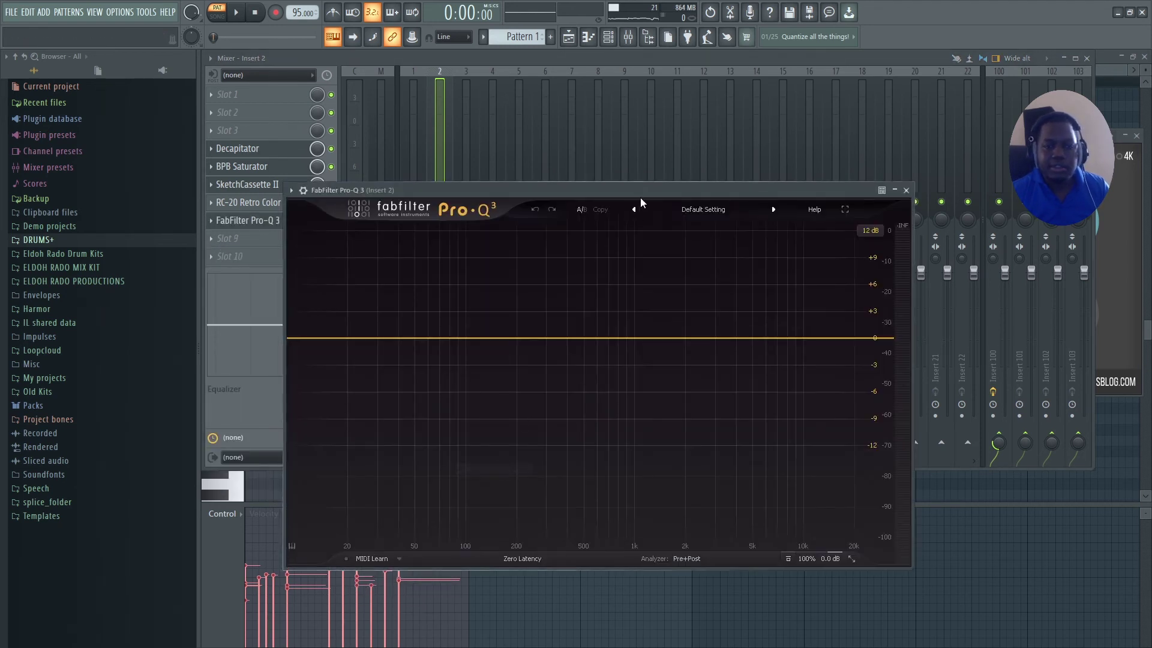
pyautogui.moveTo(641, 203); pyautogui.dragTo(620, 119)
pyautogui.press('space')
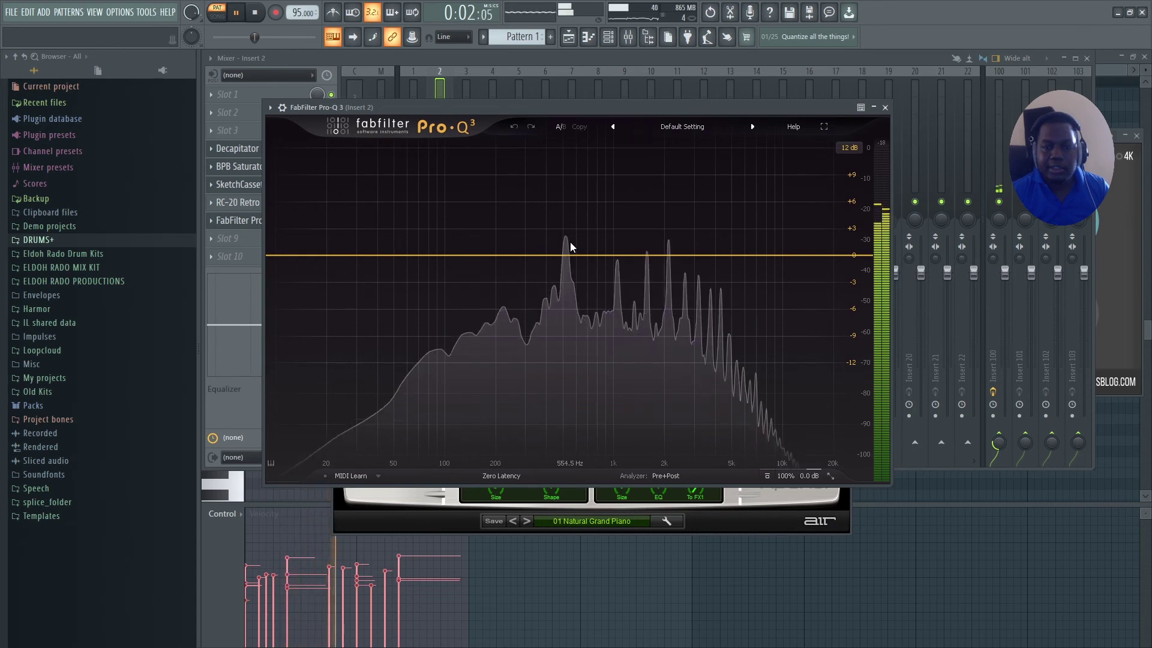
pyautogui.press('space')
# Cut about 3 dB with a Pro-Q 3 bell near 2.5 kHz, comparing it bypassed
pyautogui.moveTo(681, 256); pyautogui.dragTo(680, 283)
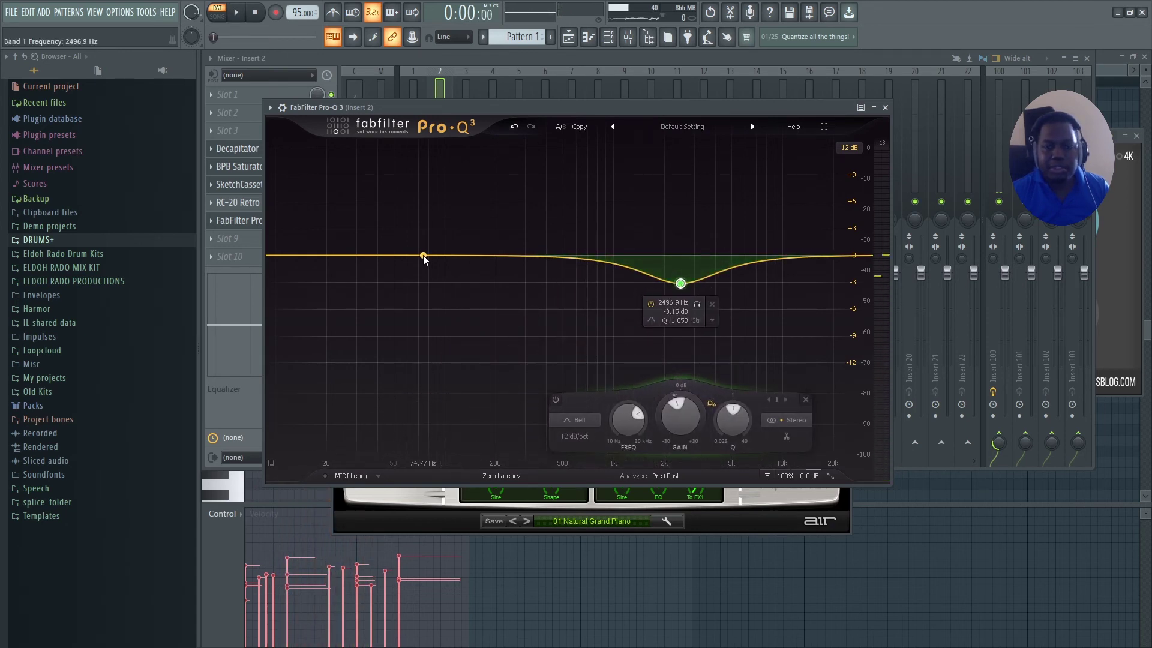
pyautogui.press('space')
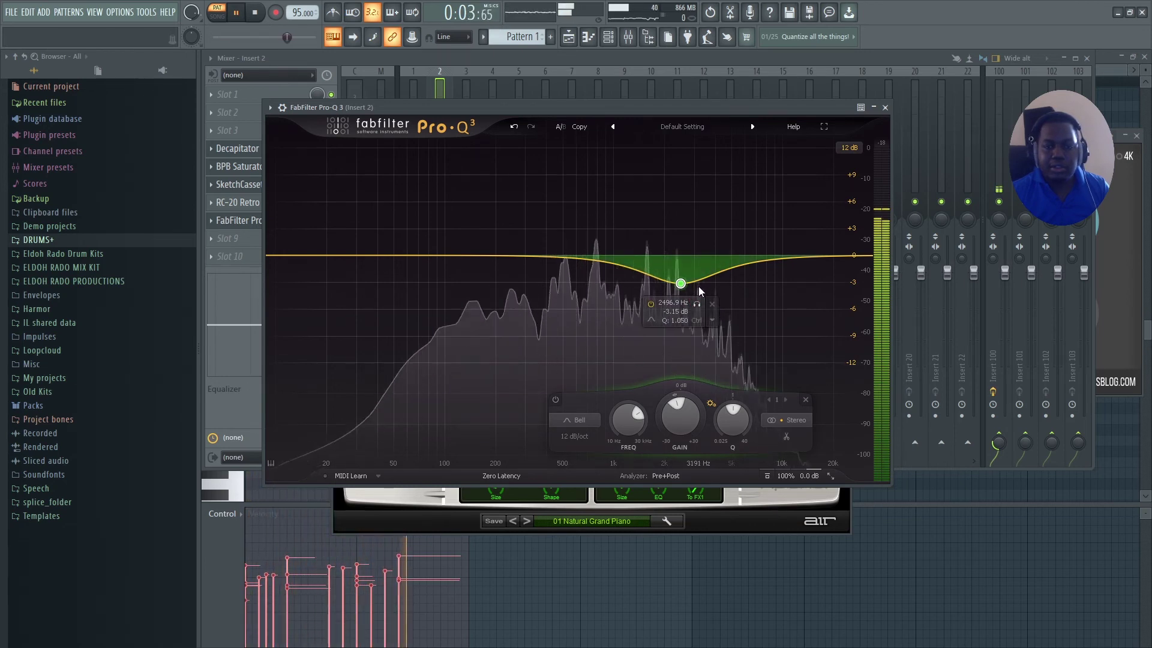
pyautogui.click(652, 306)
pyautogui.click(652, 306)
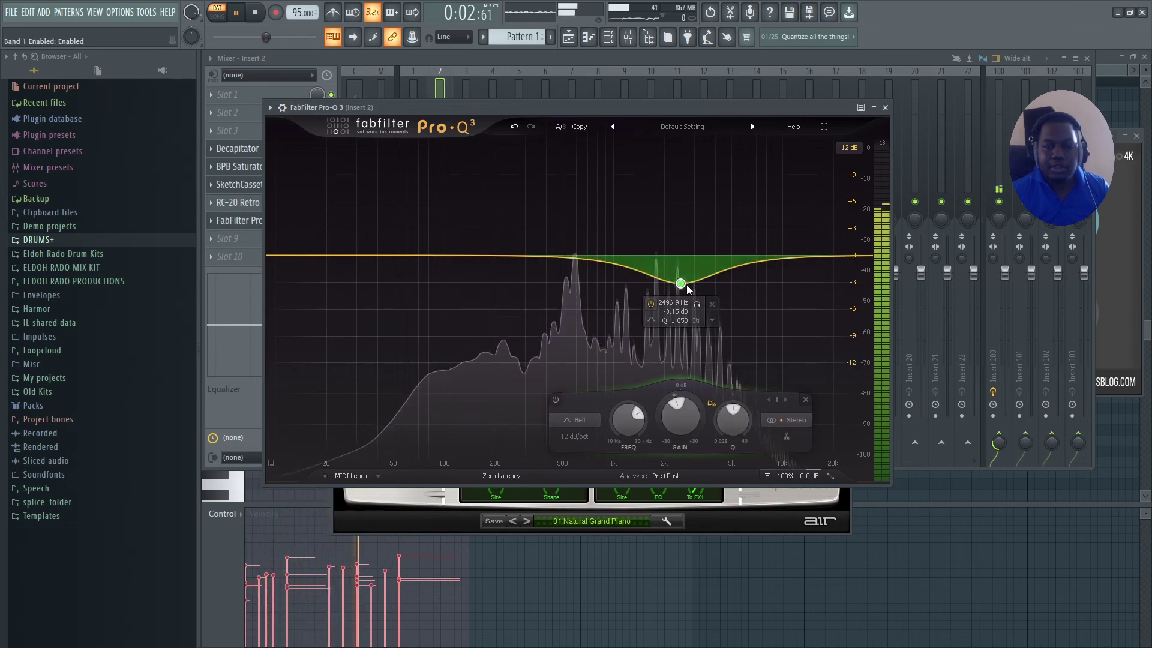
pyautogui.doubleClick(687, 250)
pyautogui.scroll(5, 690, 255)
pyautogui.doubleClick(688, 251)
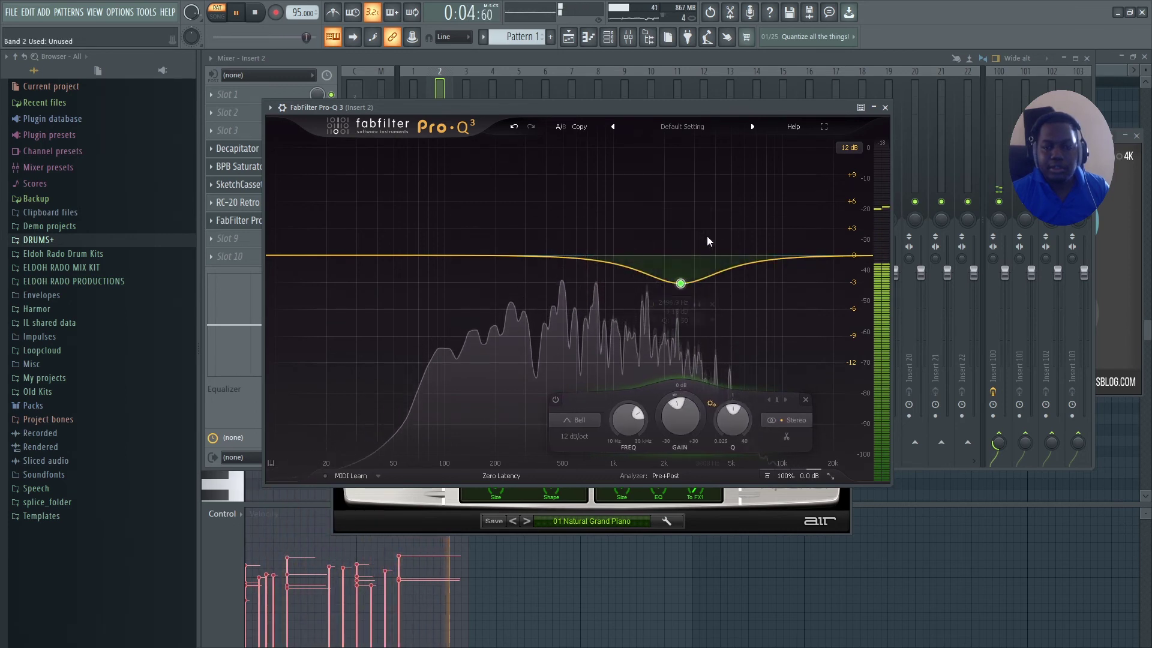
pyautogui.press('space')
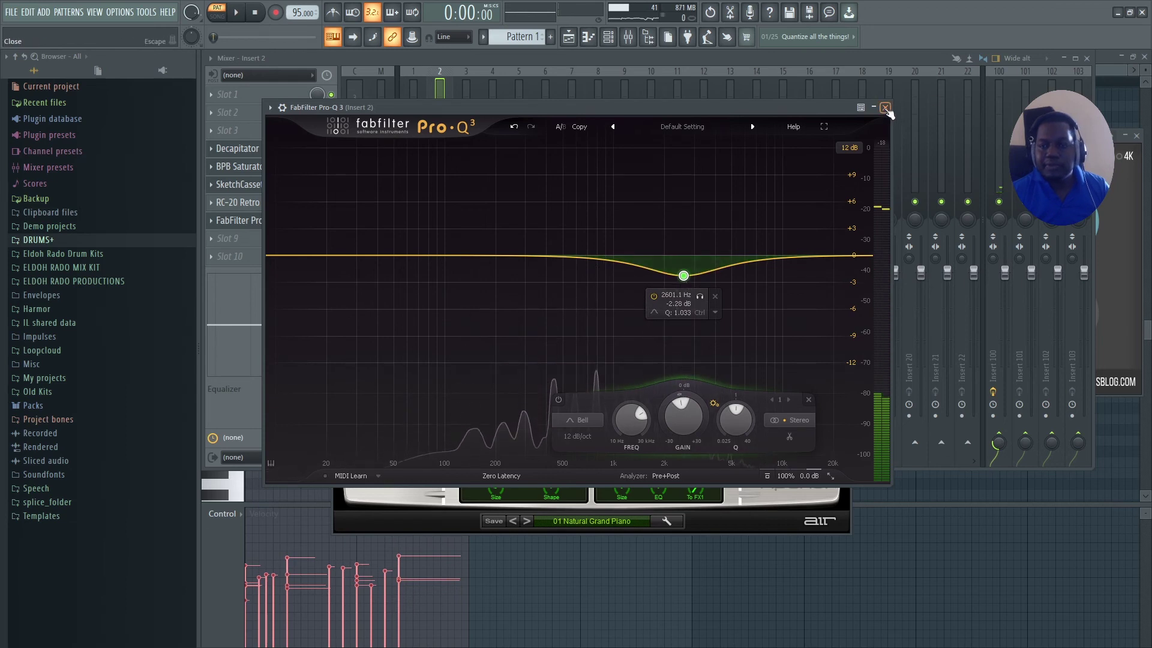
pyautogui.click(884, 108)
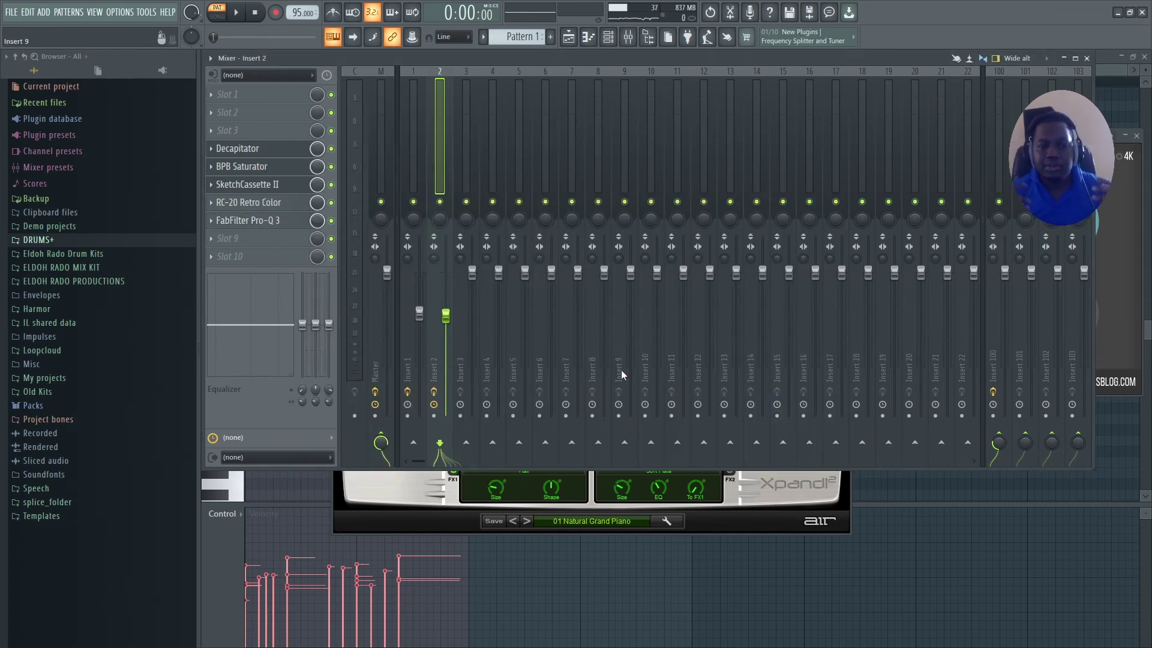
# Select Insert 1 in the mixer to show its Fruity parametric EQ 2 and SketchCassette II chain
pyautogui.click(417, 154)
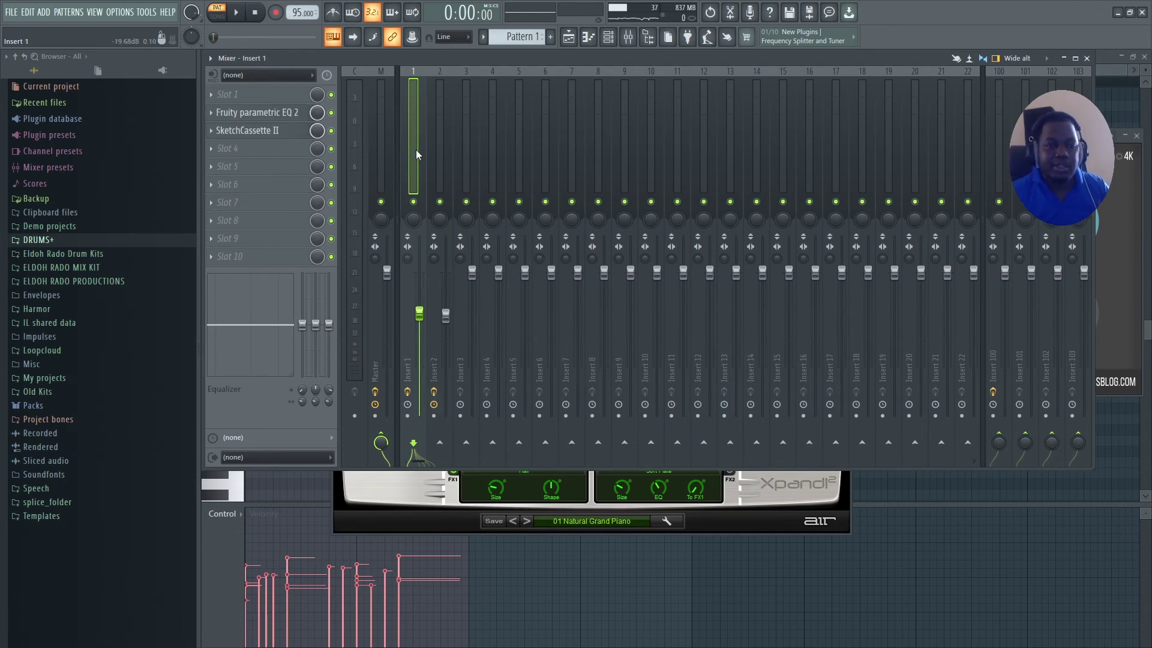